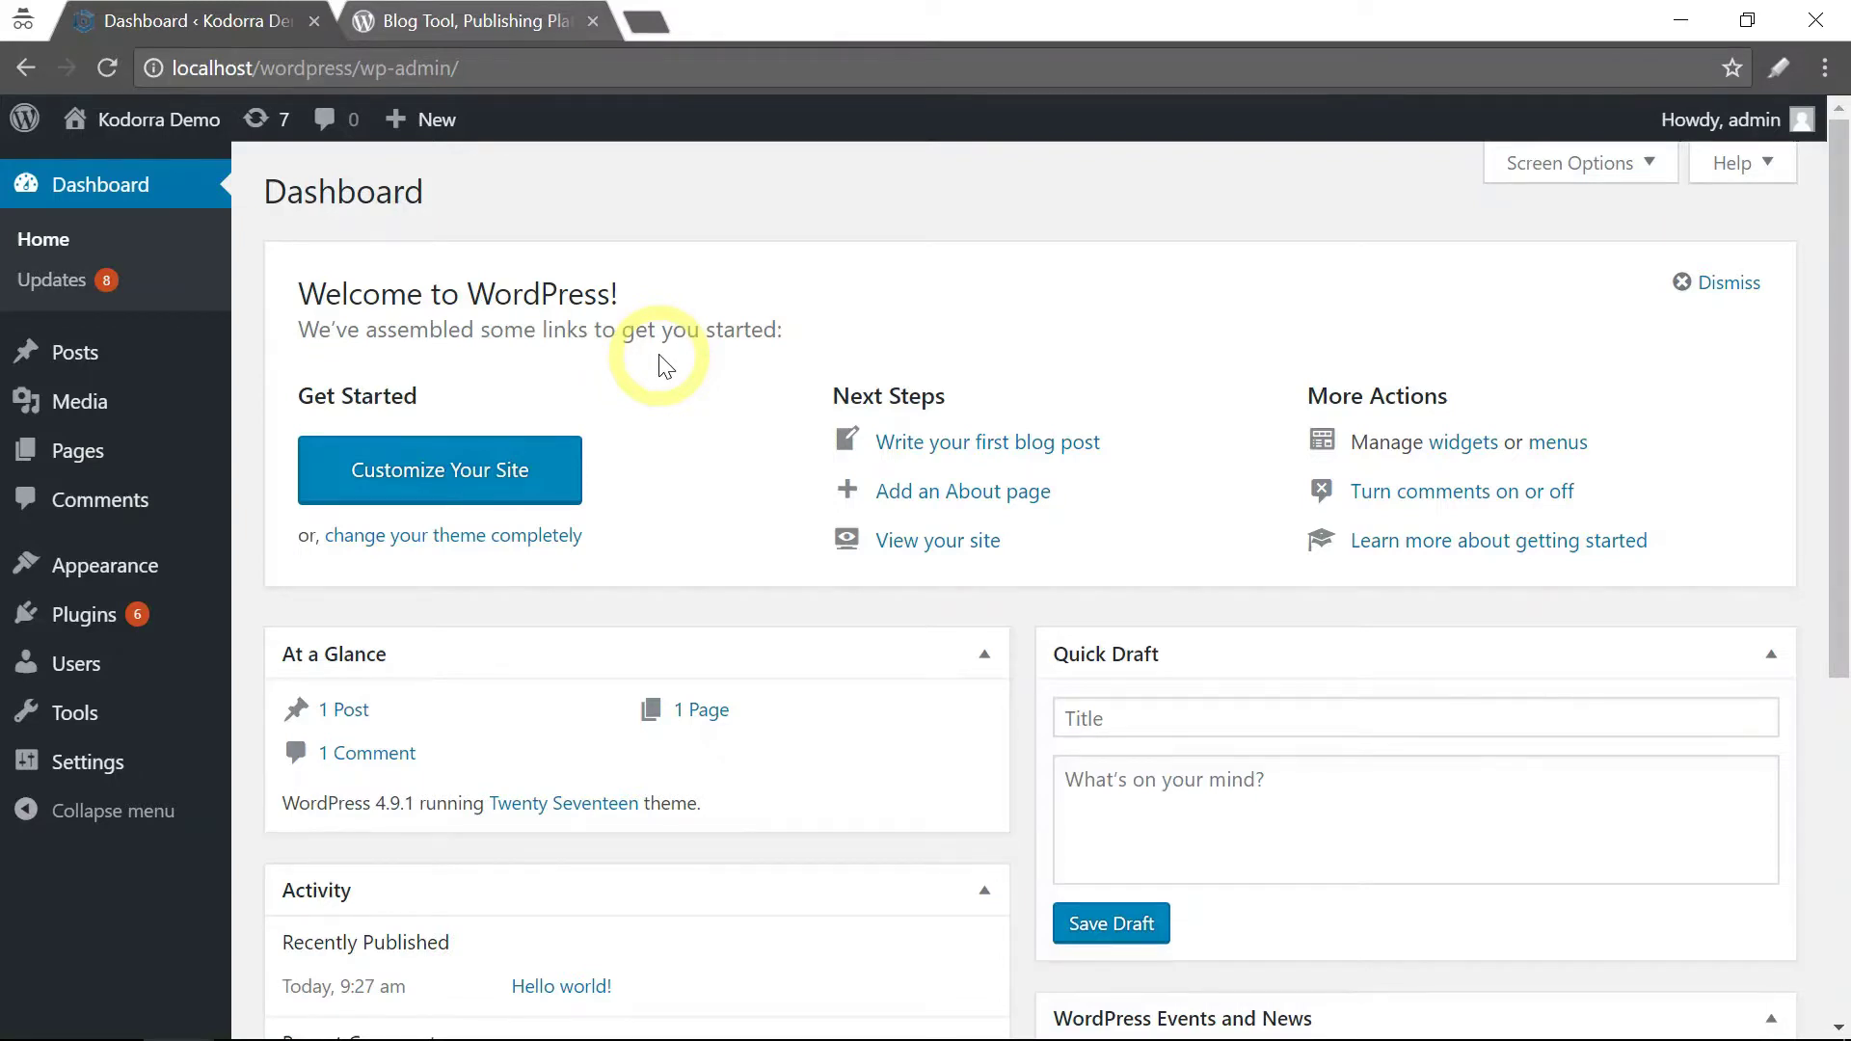
Switch to the WordPress.org website and view the featured themes in its theme directory
{"action": "left_click", "coordinate": [488, 23]}
{"action": "left_click", "coordinate": [363, 62]}
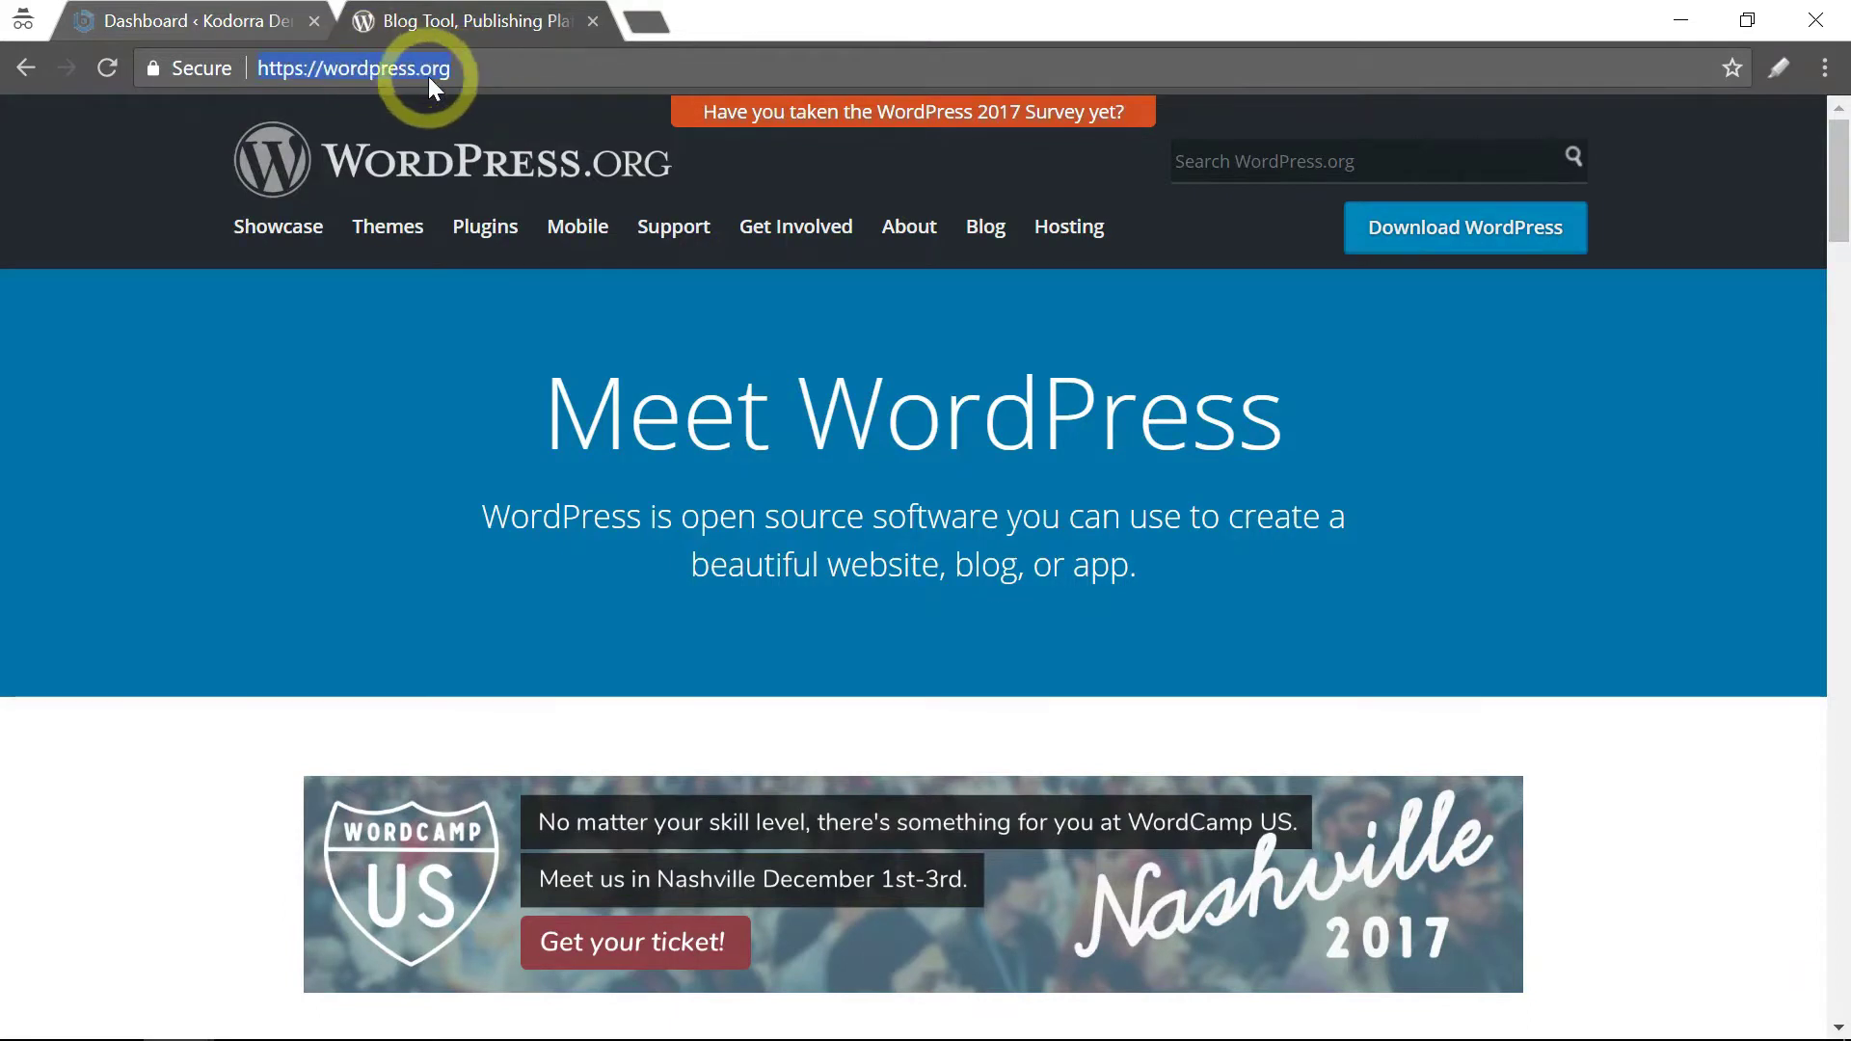
{"action": "left_click", "coordinate": [389, 232]}
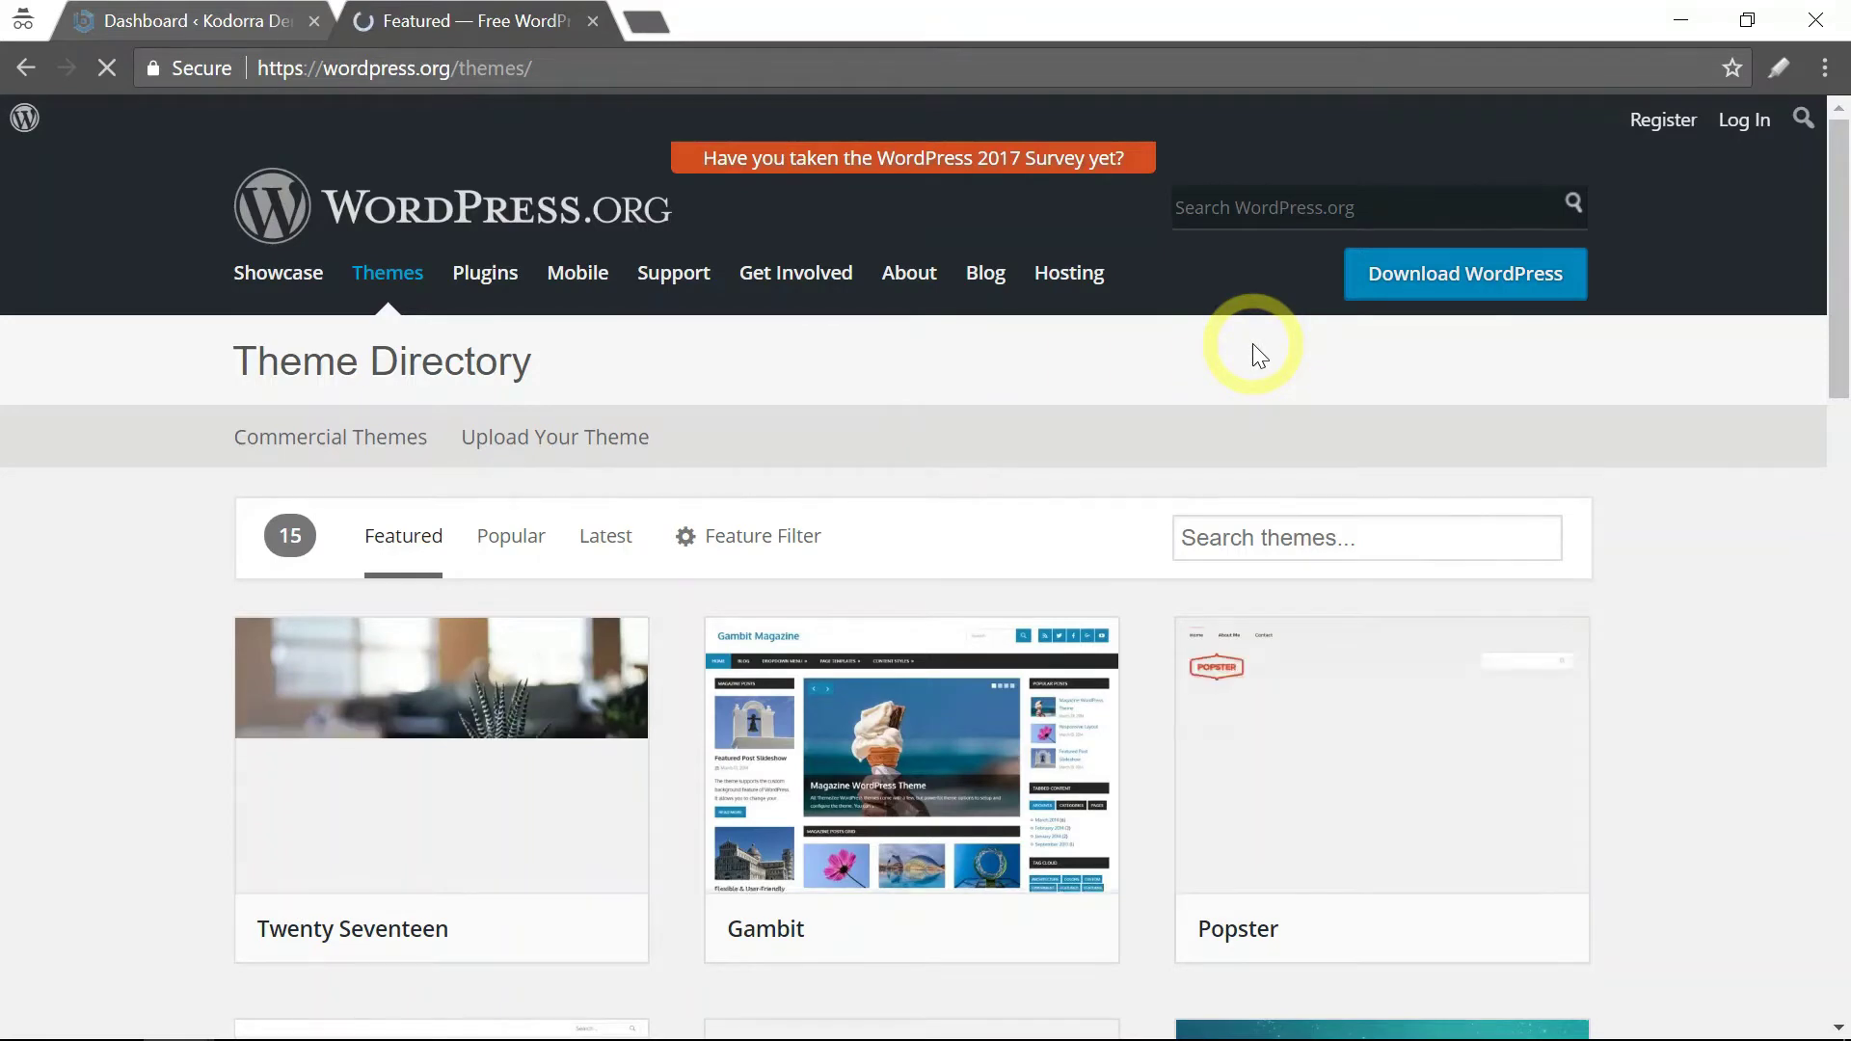
{"action": "scroll", "coordinate": [1252, 351], "scroll_direction": "down", "scroll_amount": 3}
Return to the Kodorra Demo dashboard and open the page for adding new themes
{"action": "left_click", "coordinate": [224, 24]}
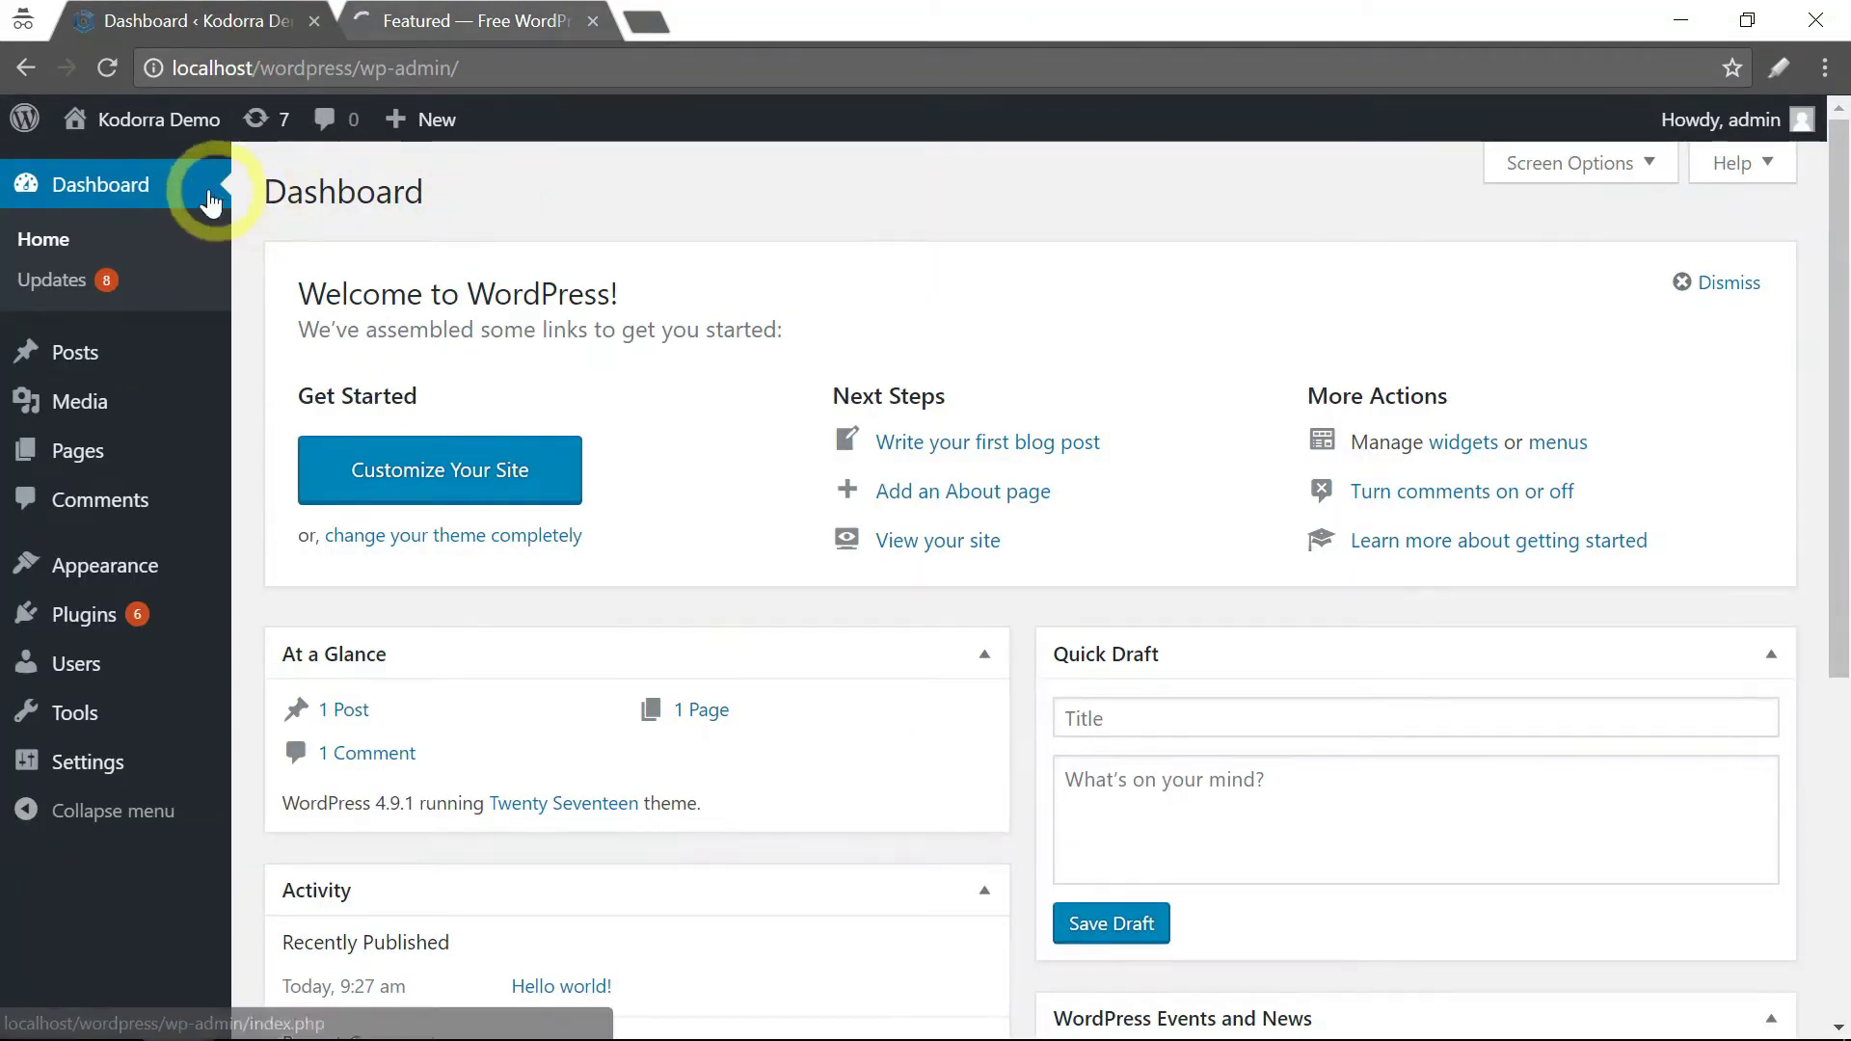
{"action": "mouse_move", "coordinate": [114, 583]}
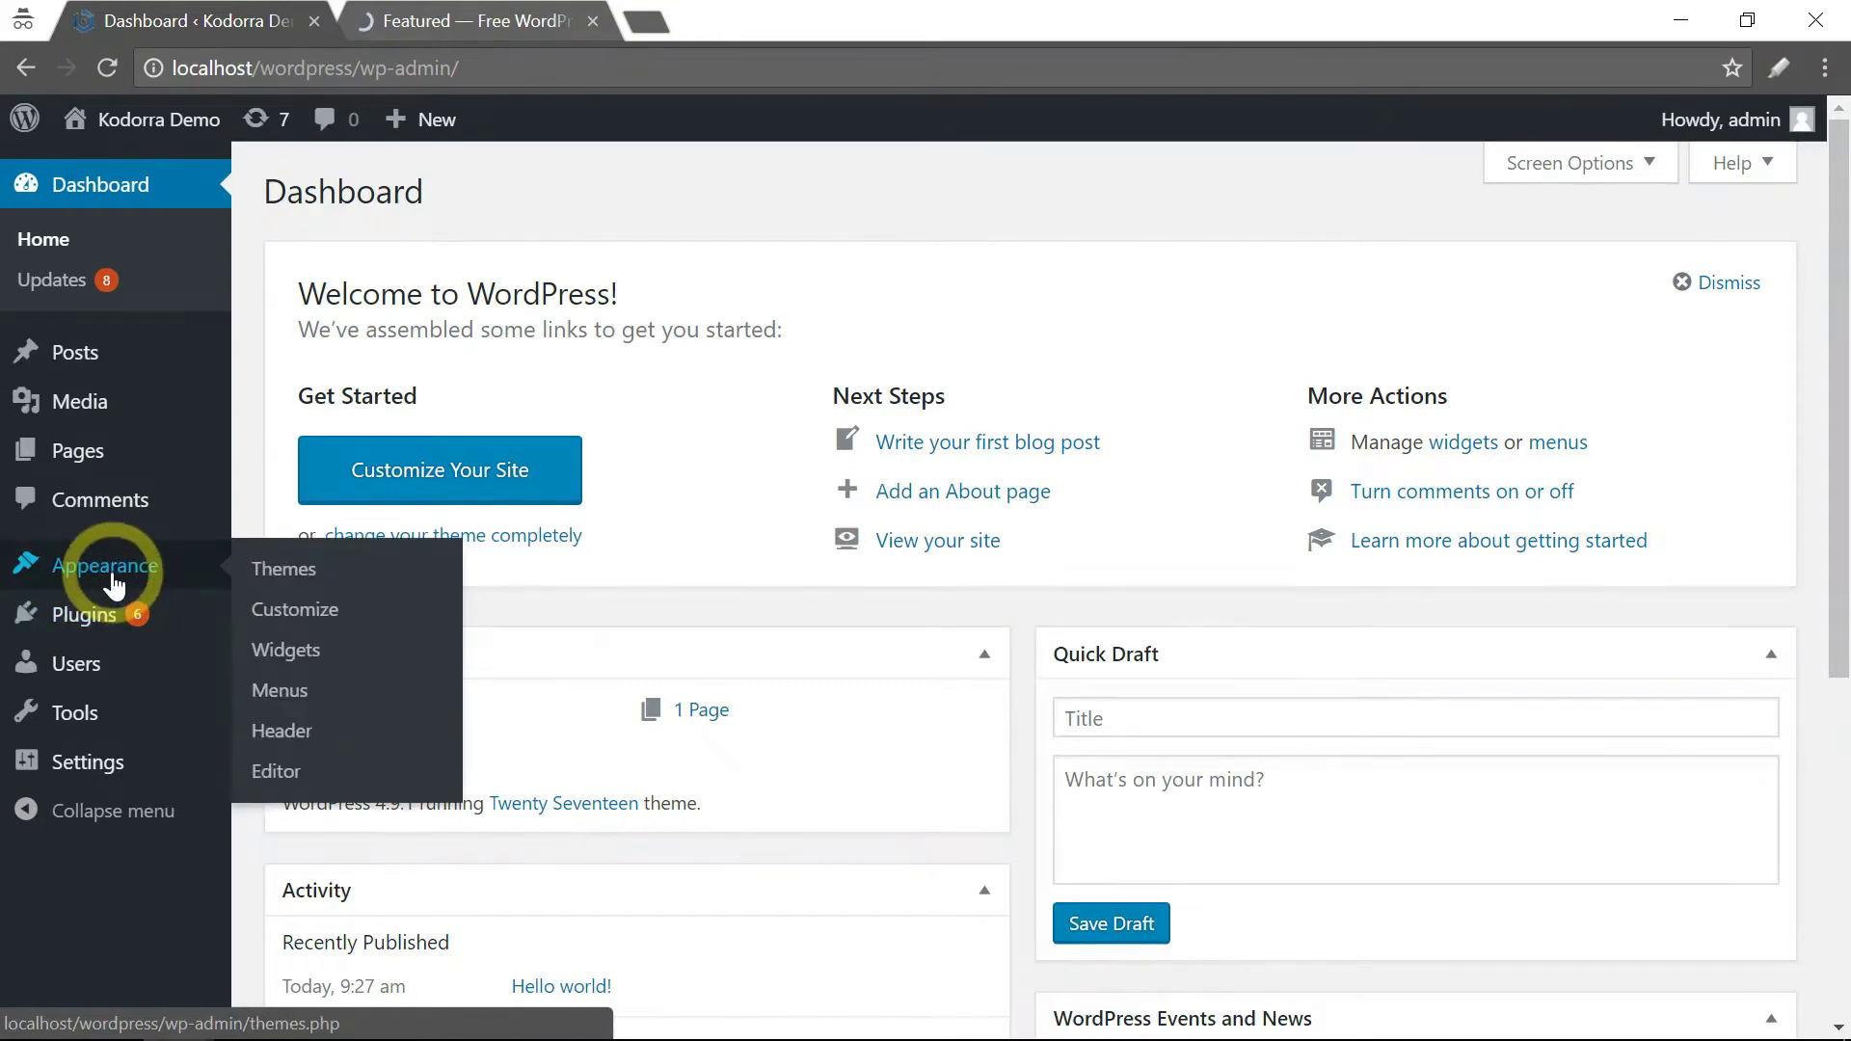
{"action": "left_click", "coordinate": [293, 576]}
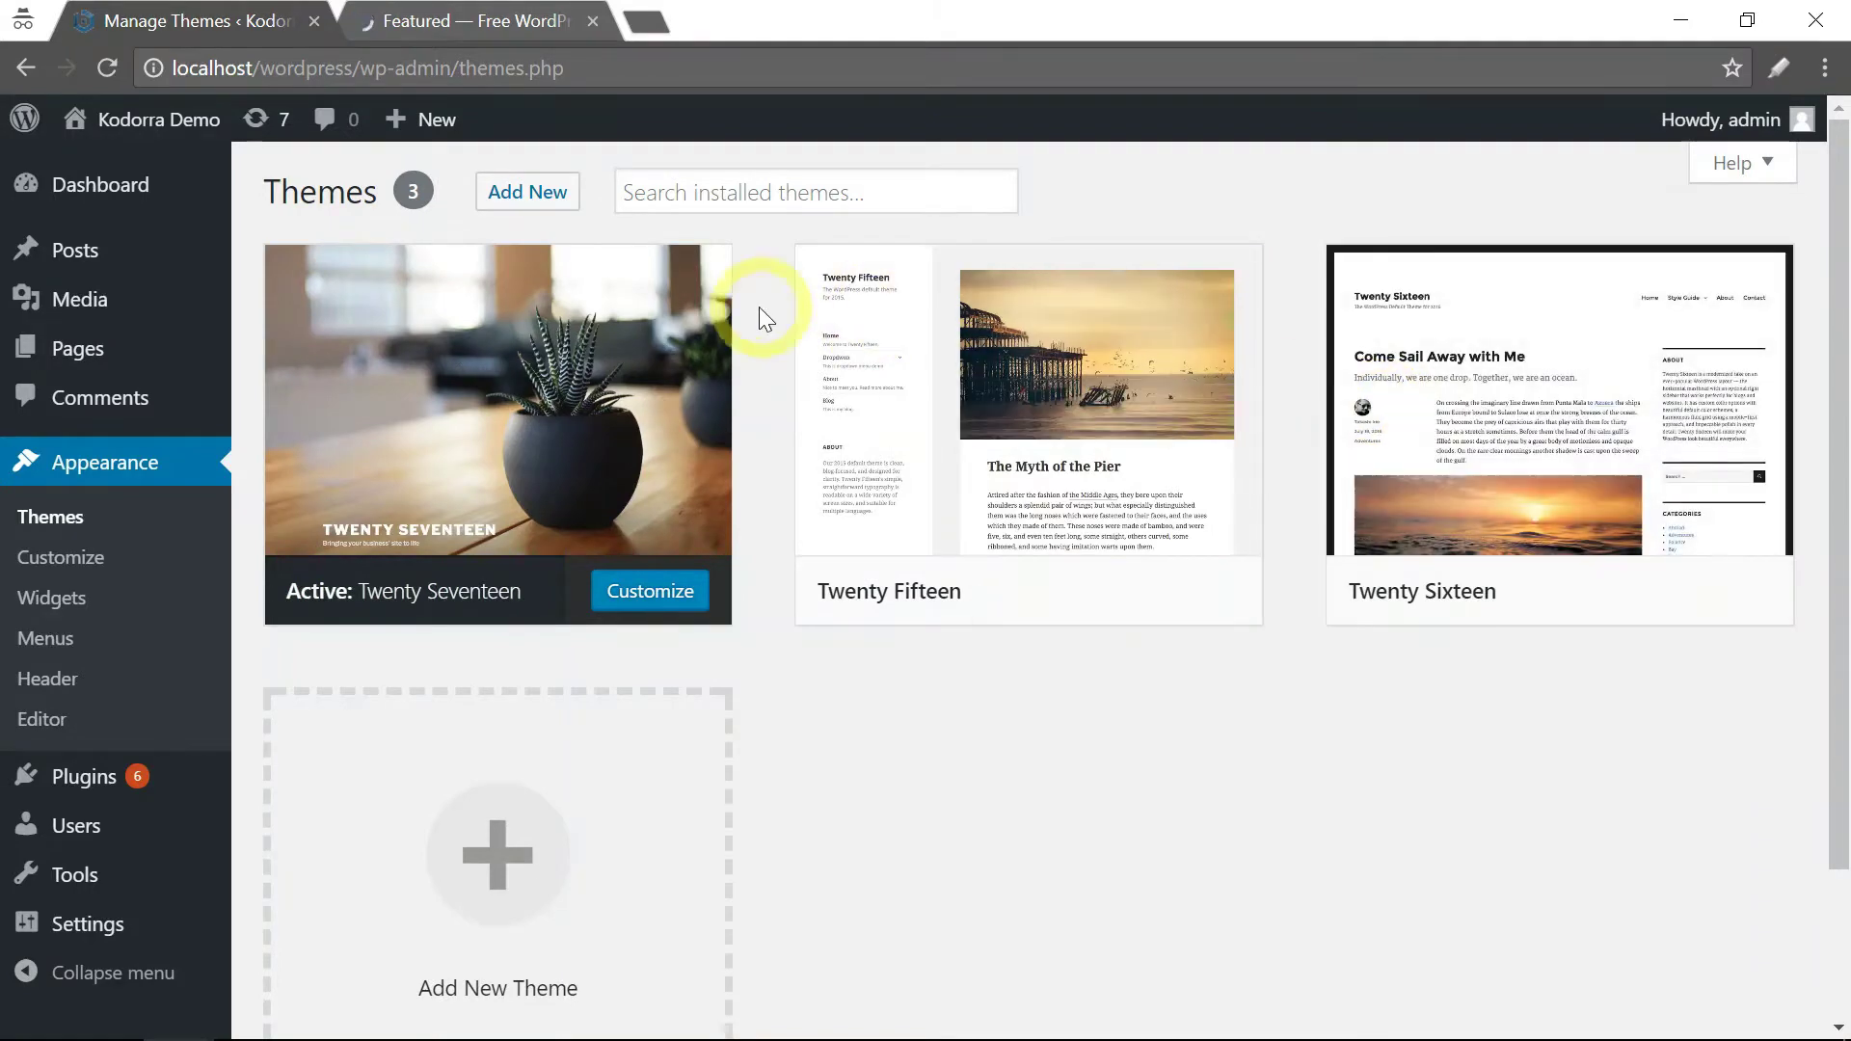
{"action": "left_click", "coordinate": [525, 207]}
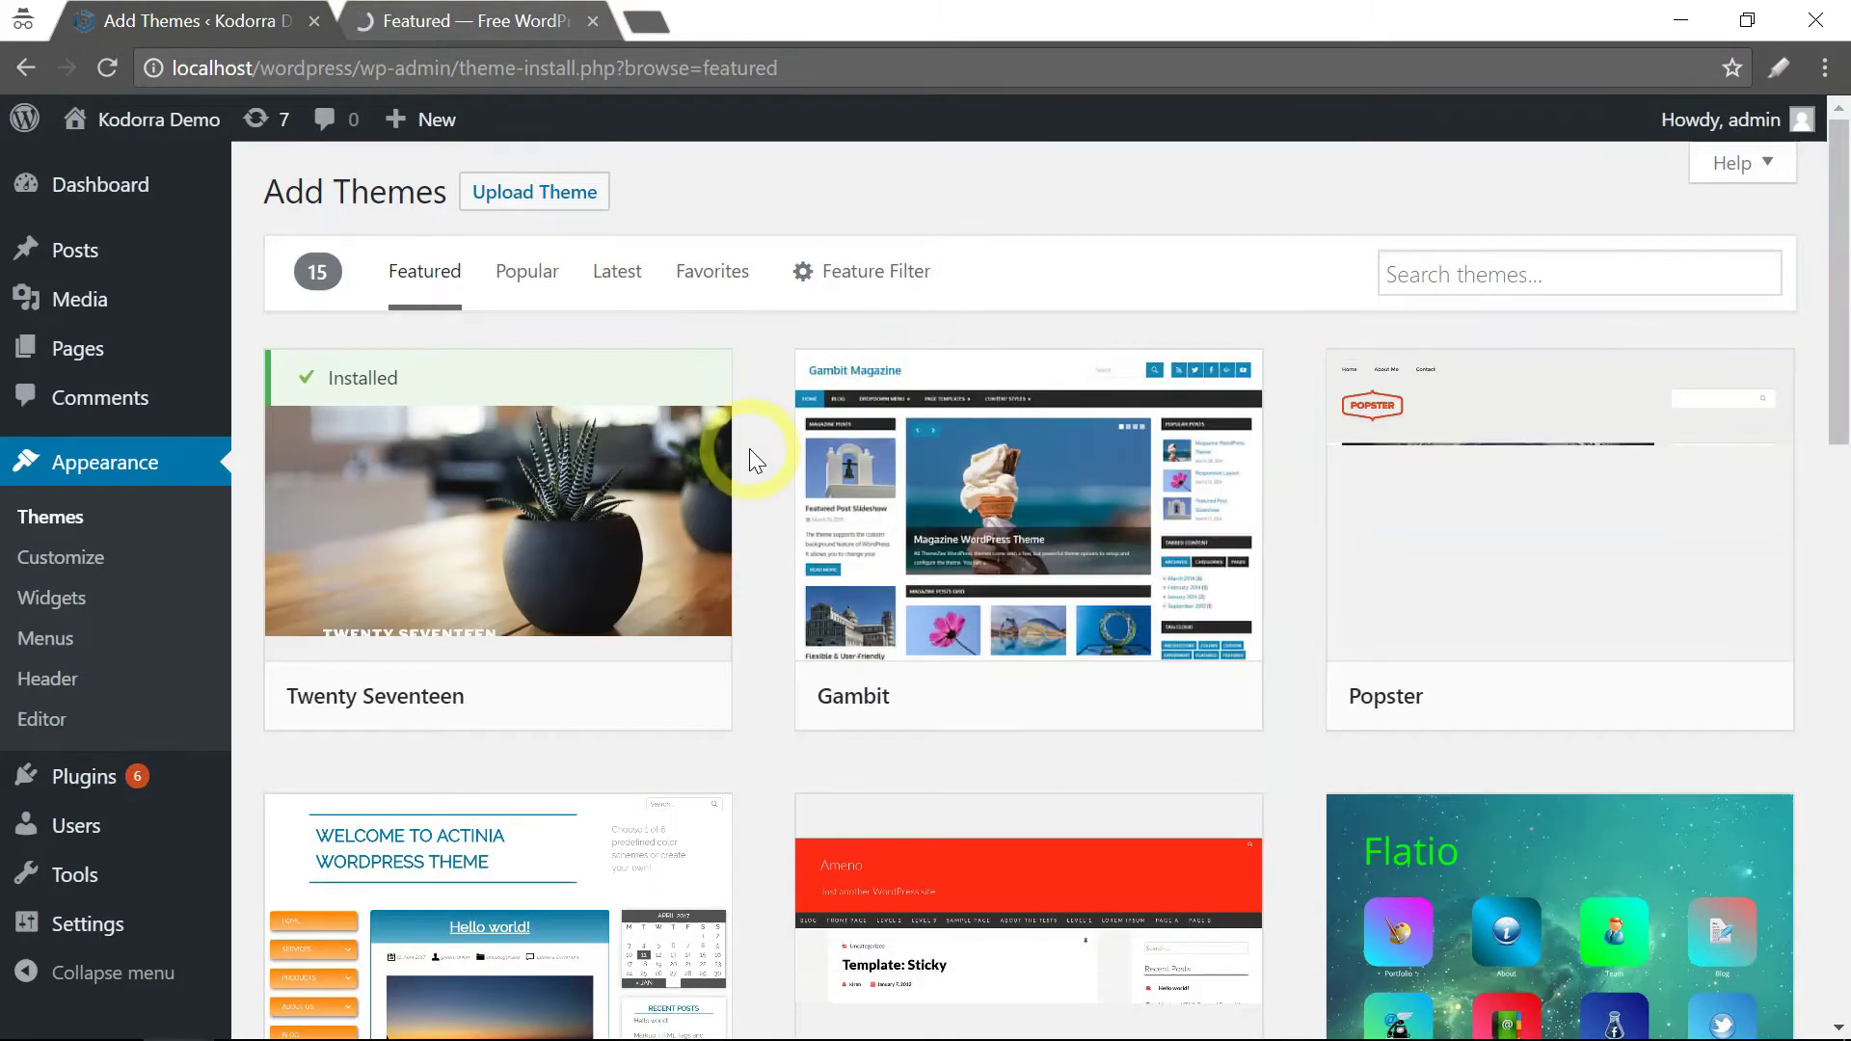
Browse the featured, popular and latest theme listings, then go back to the featured themes
{"action": "scroll", "coordinate": [748, 448], "scroll_direction": "down", "scroll_amount": 15}
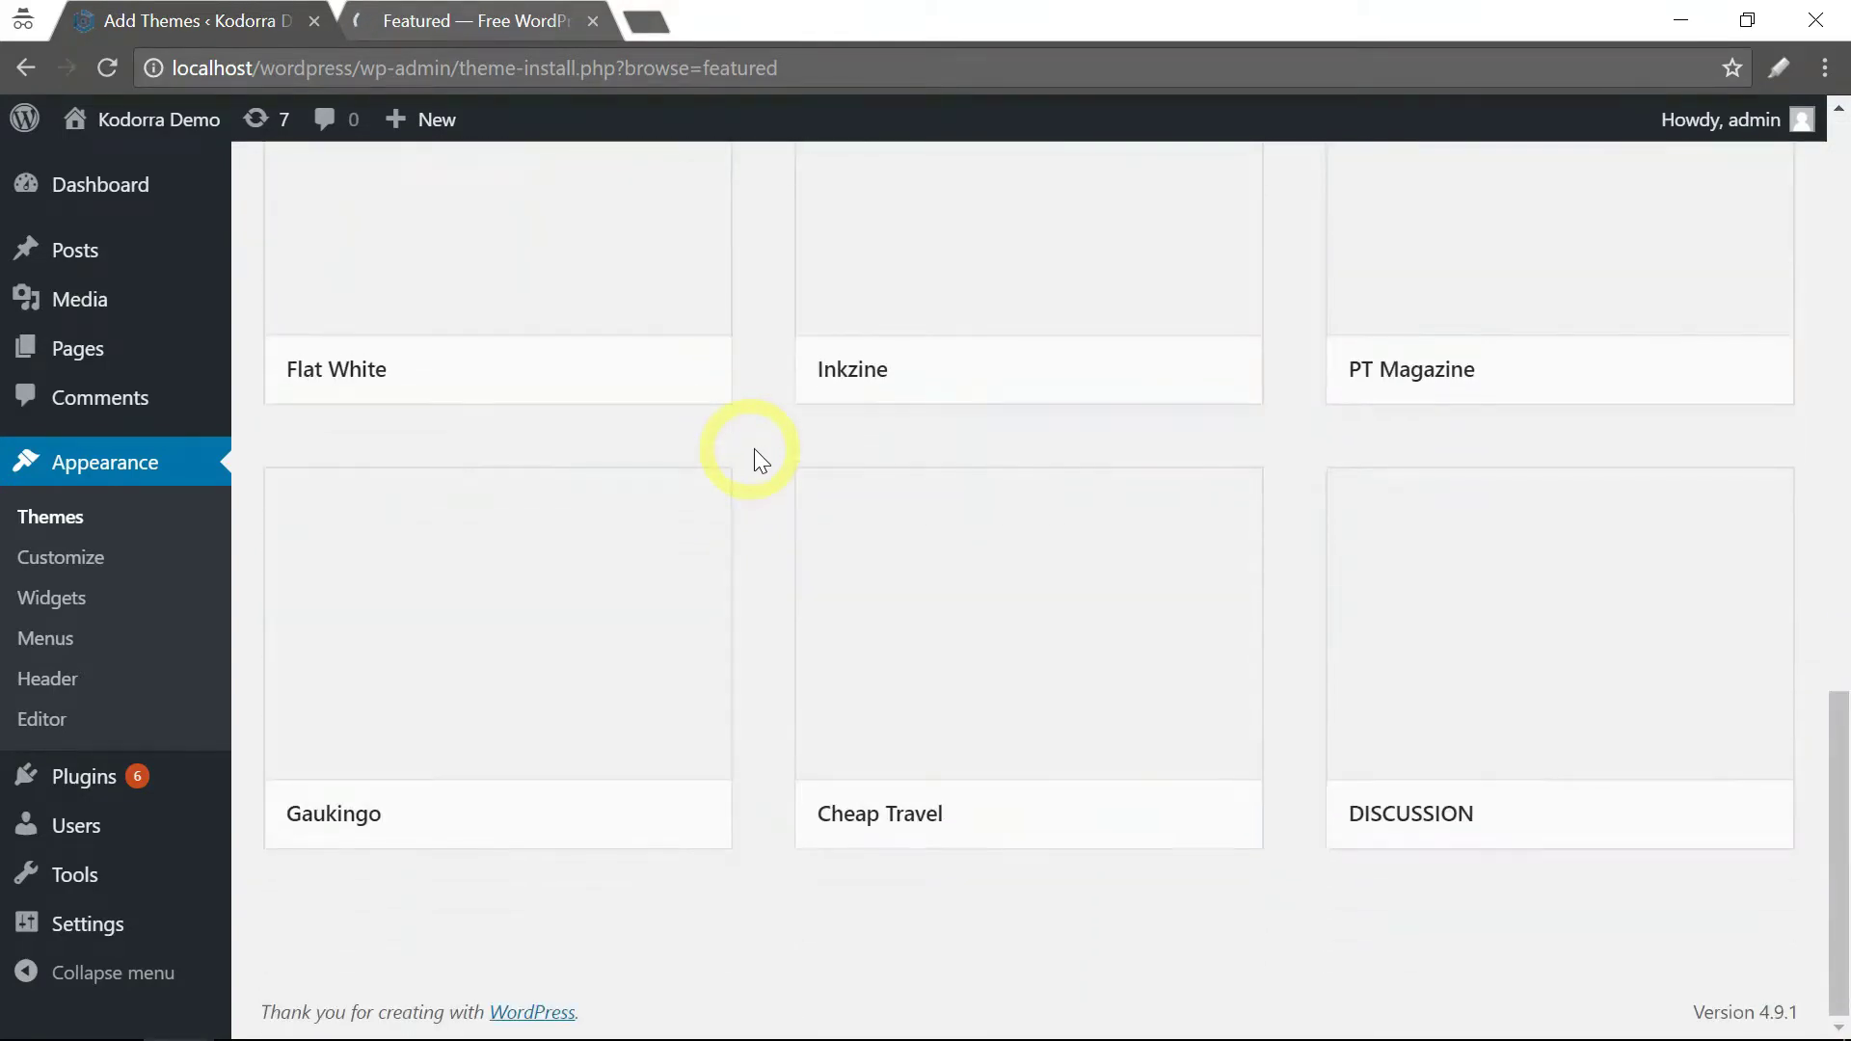
{"action": "scroll", "coordinate": [754, 448], "scroll_direction": "up", "scroll_amount": 12}
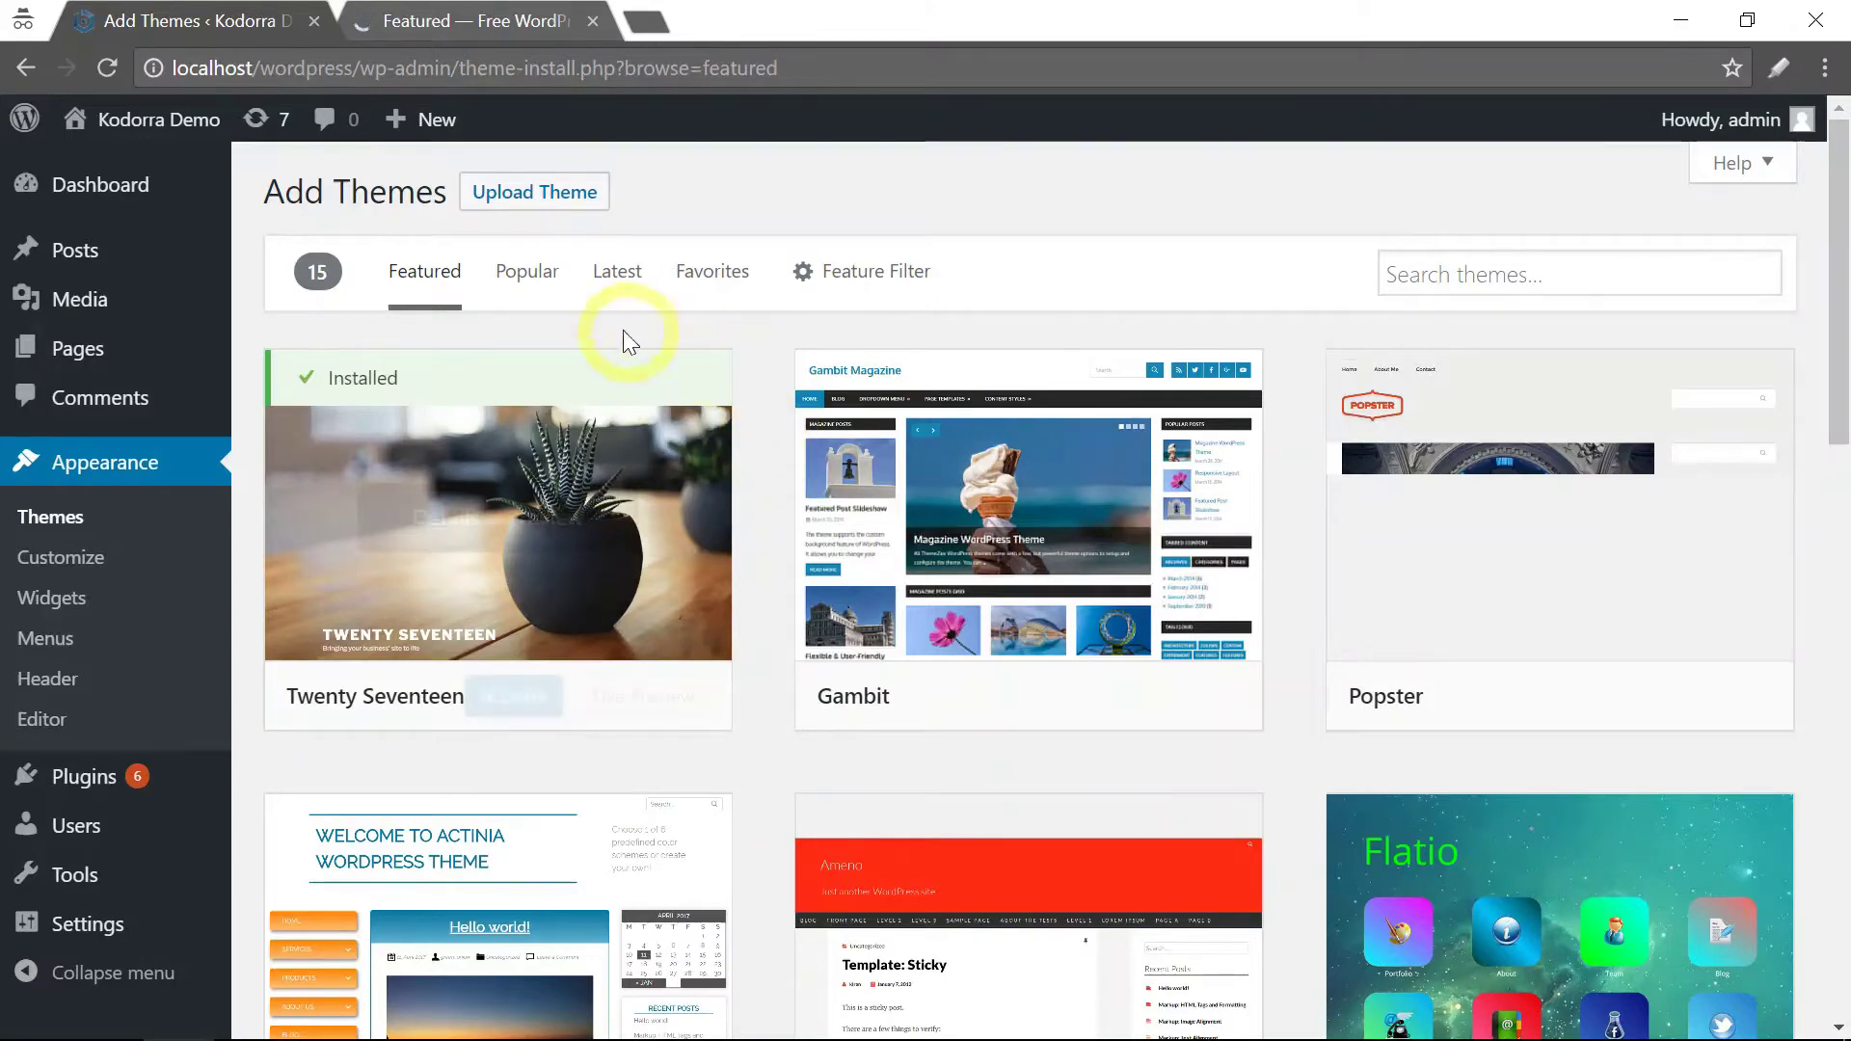
{"action": "left_click", "coordinate": [529, 282]}
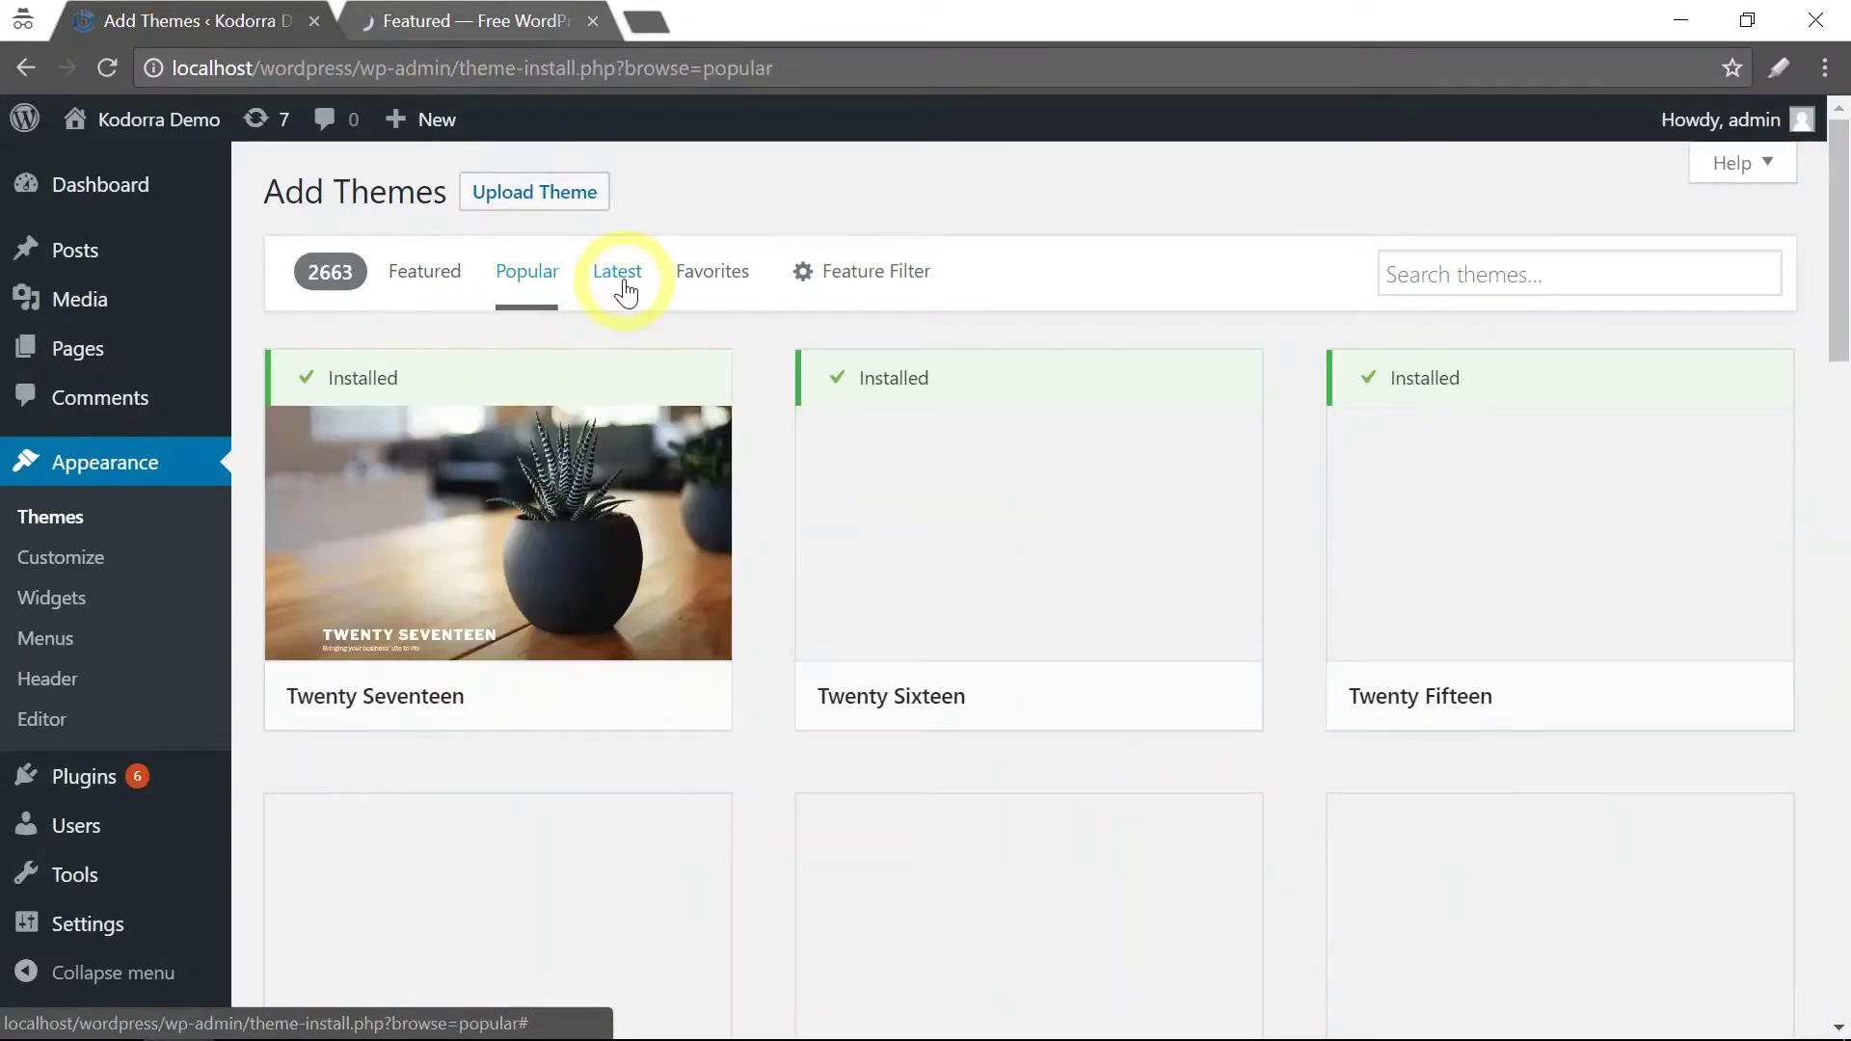
{"action": "left_click", "coordinate": [623, 281]}
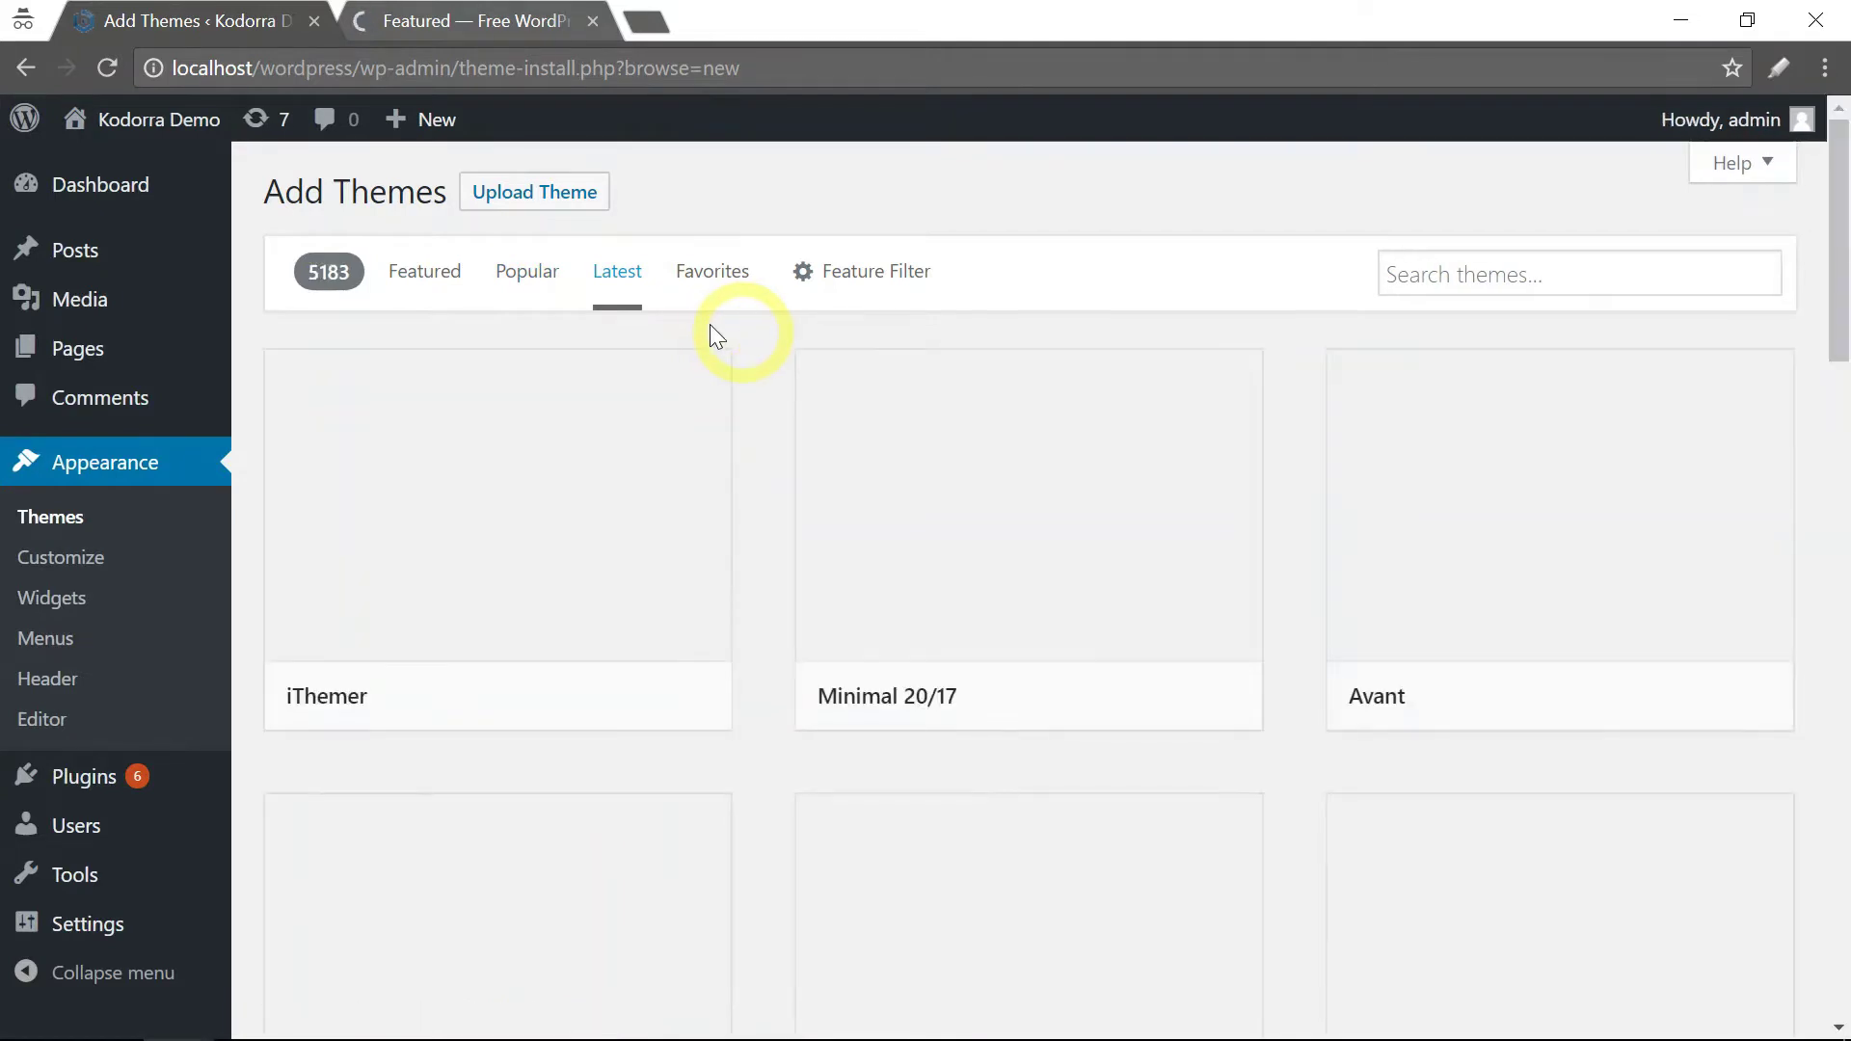
{"action": "left_click", "coordinate": [424, 274]}
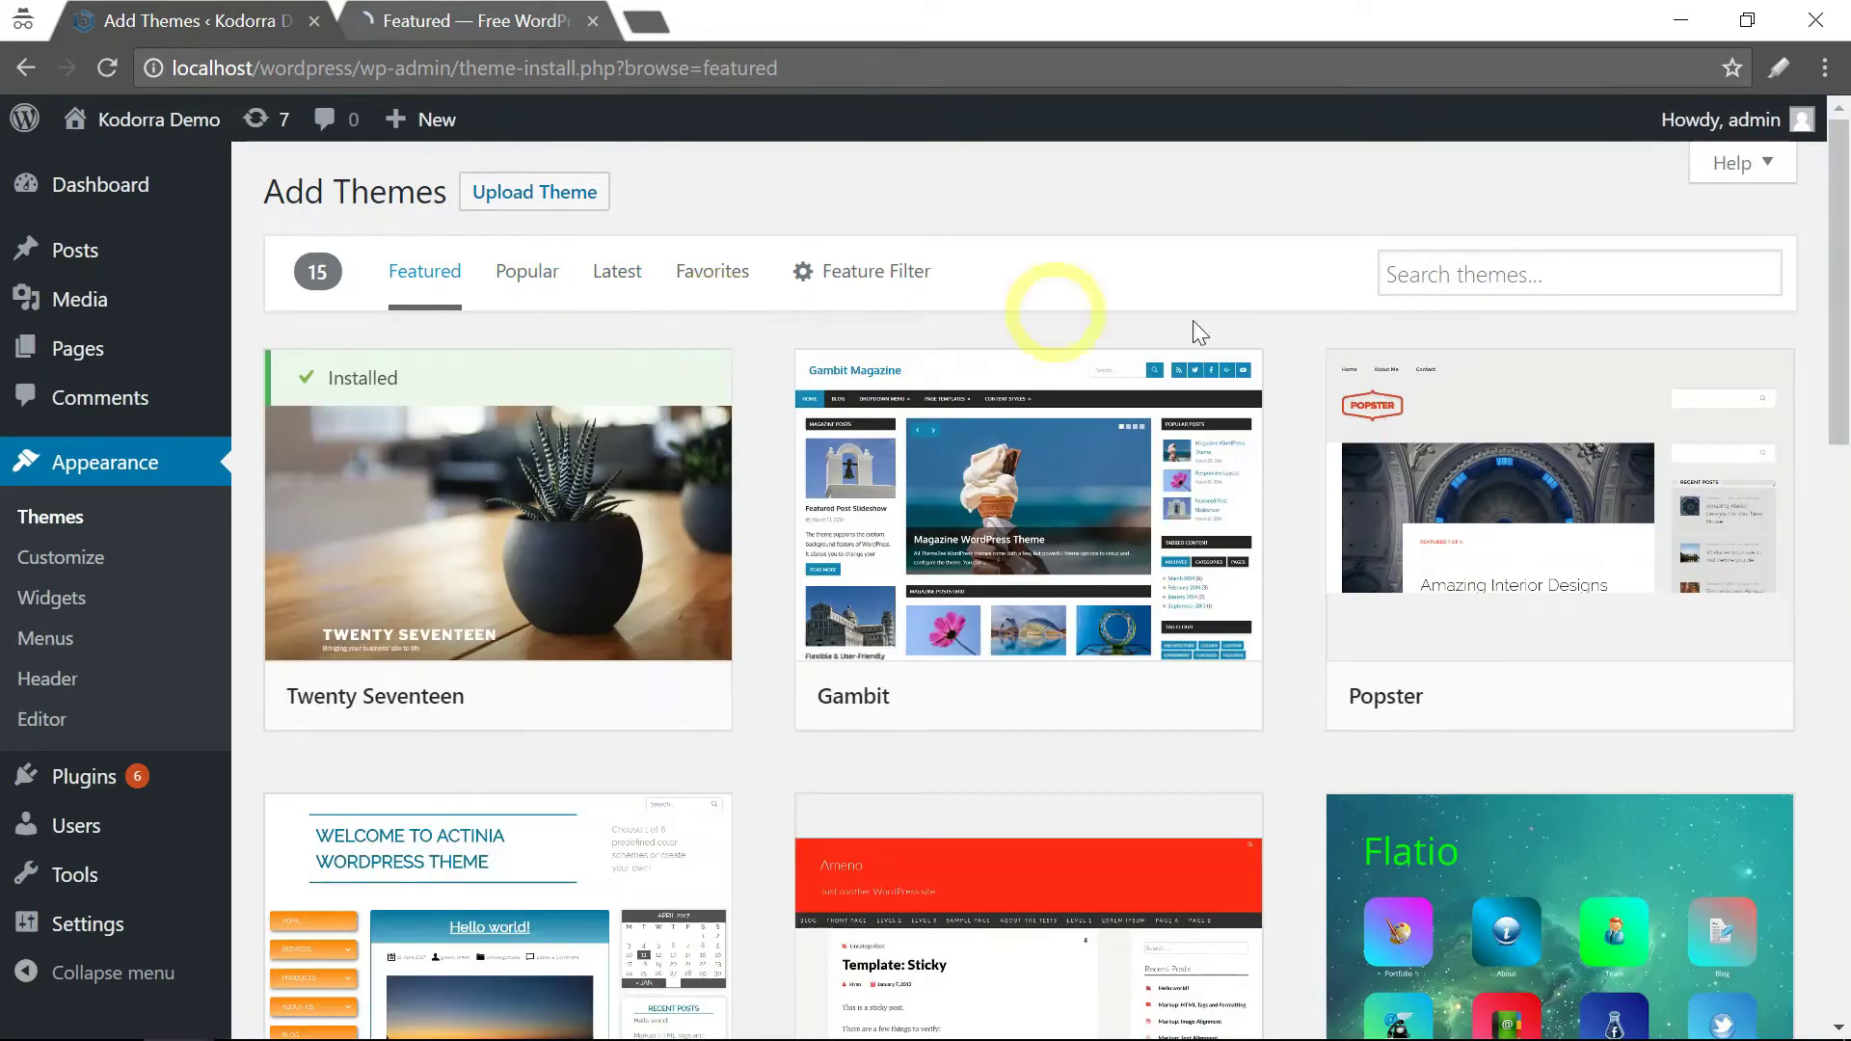
Search the available themes for "zerif lite"
{"action": "left_click", "coordinate": [1455, 278]}
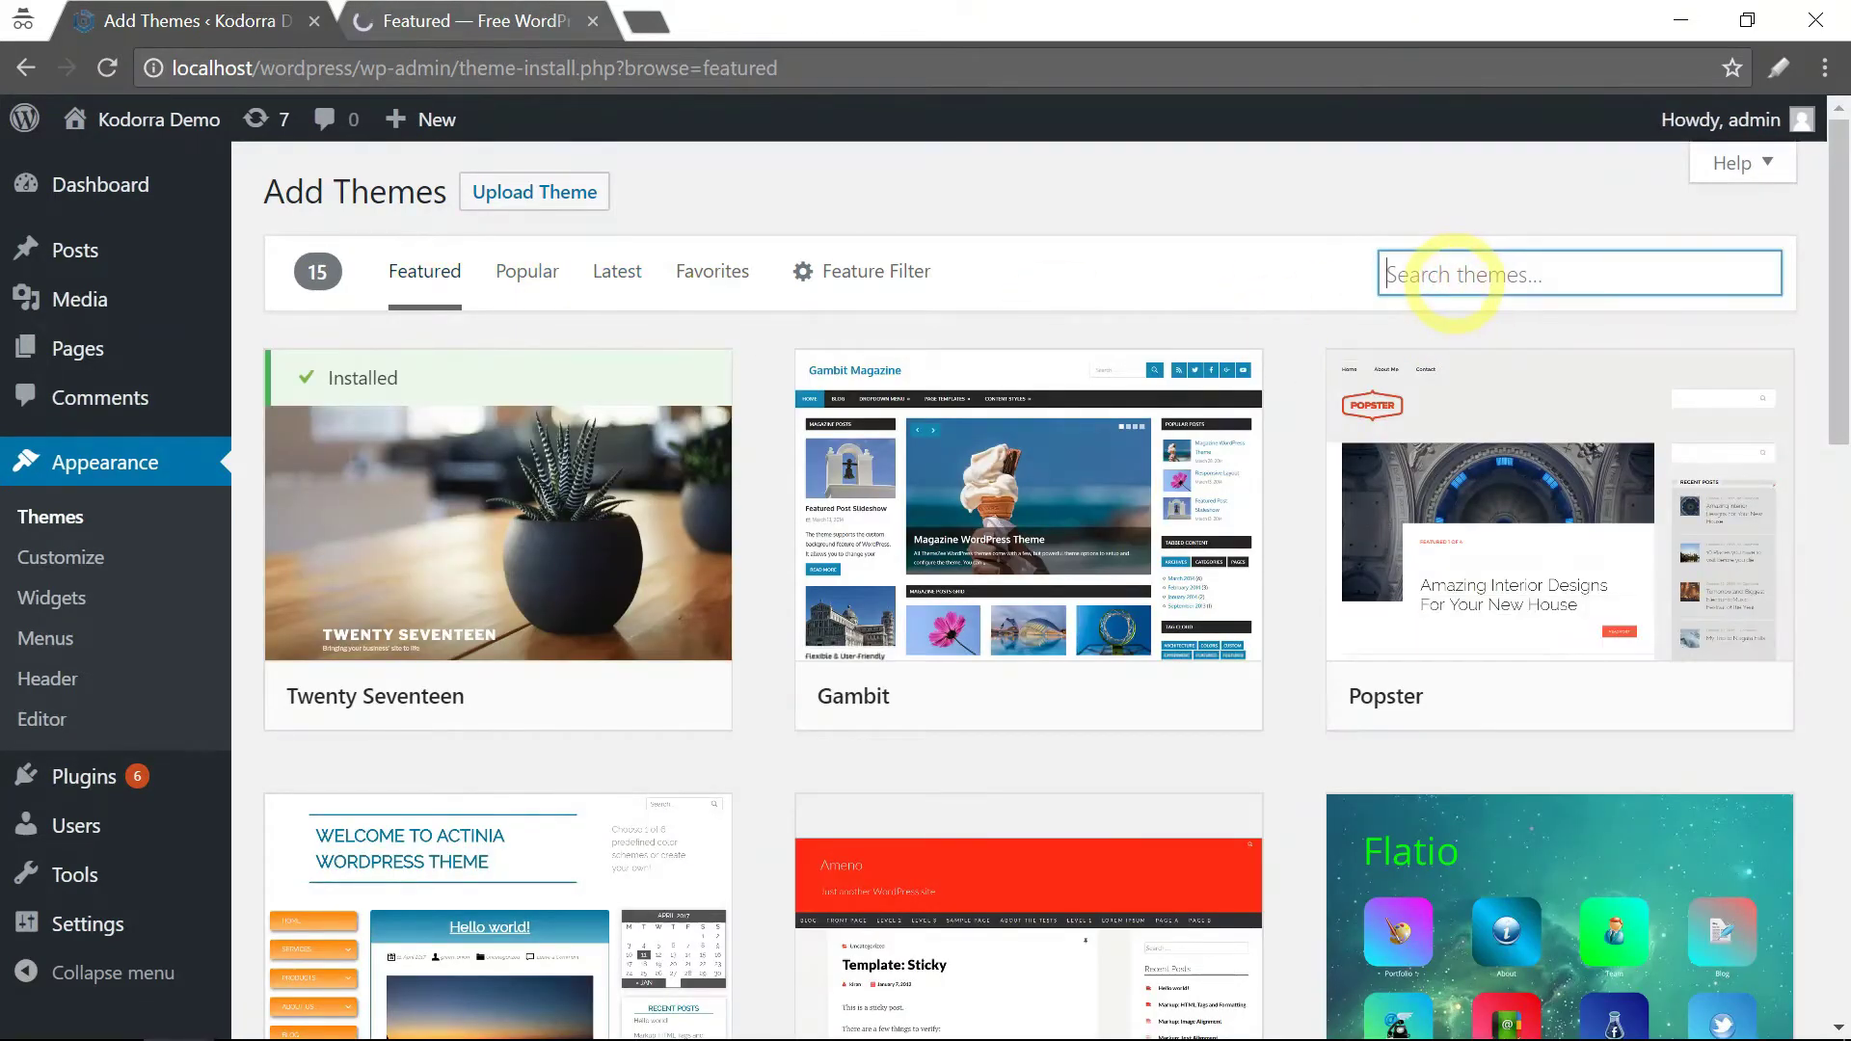
{"action": "type", "text": "zerif"}
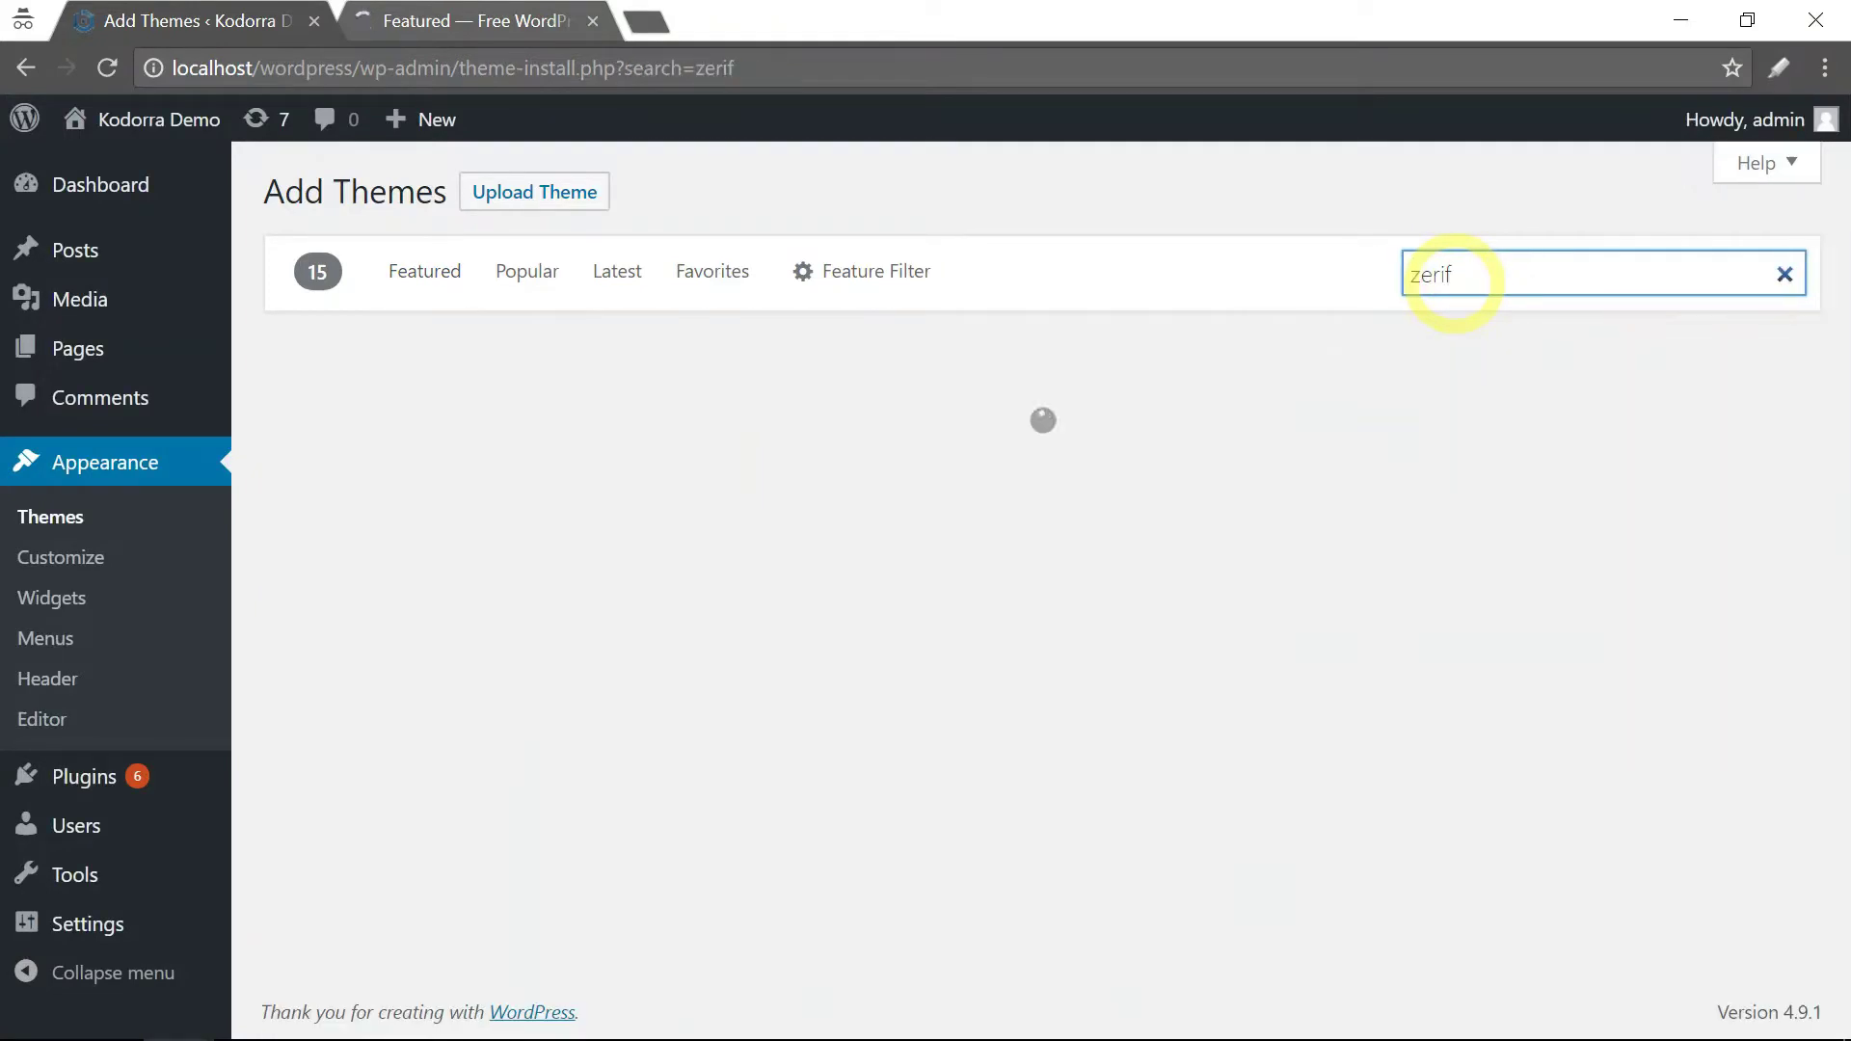
{"action": "type", "text": " lite"}
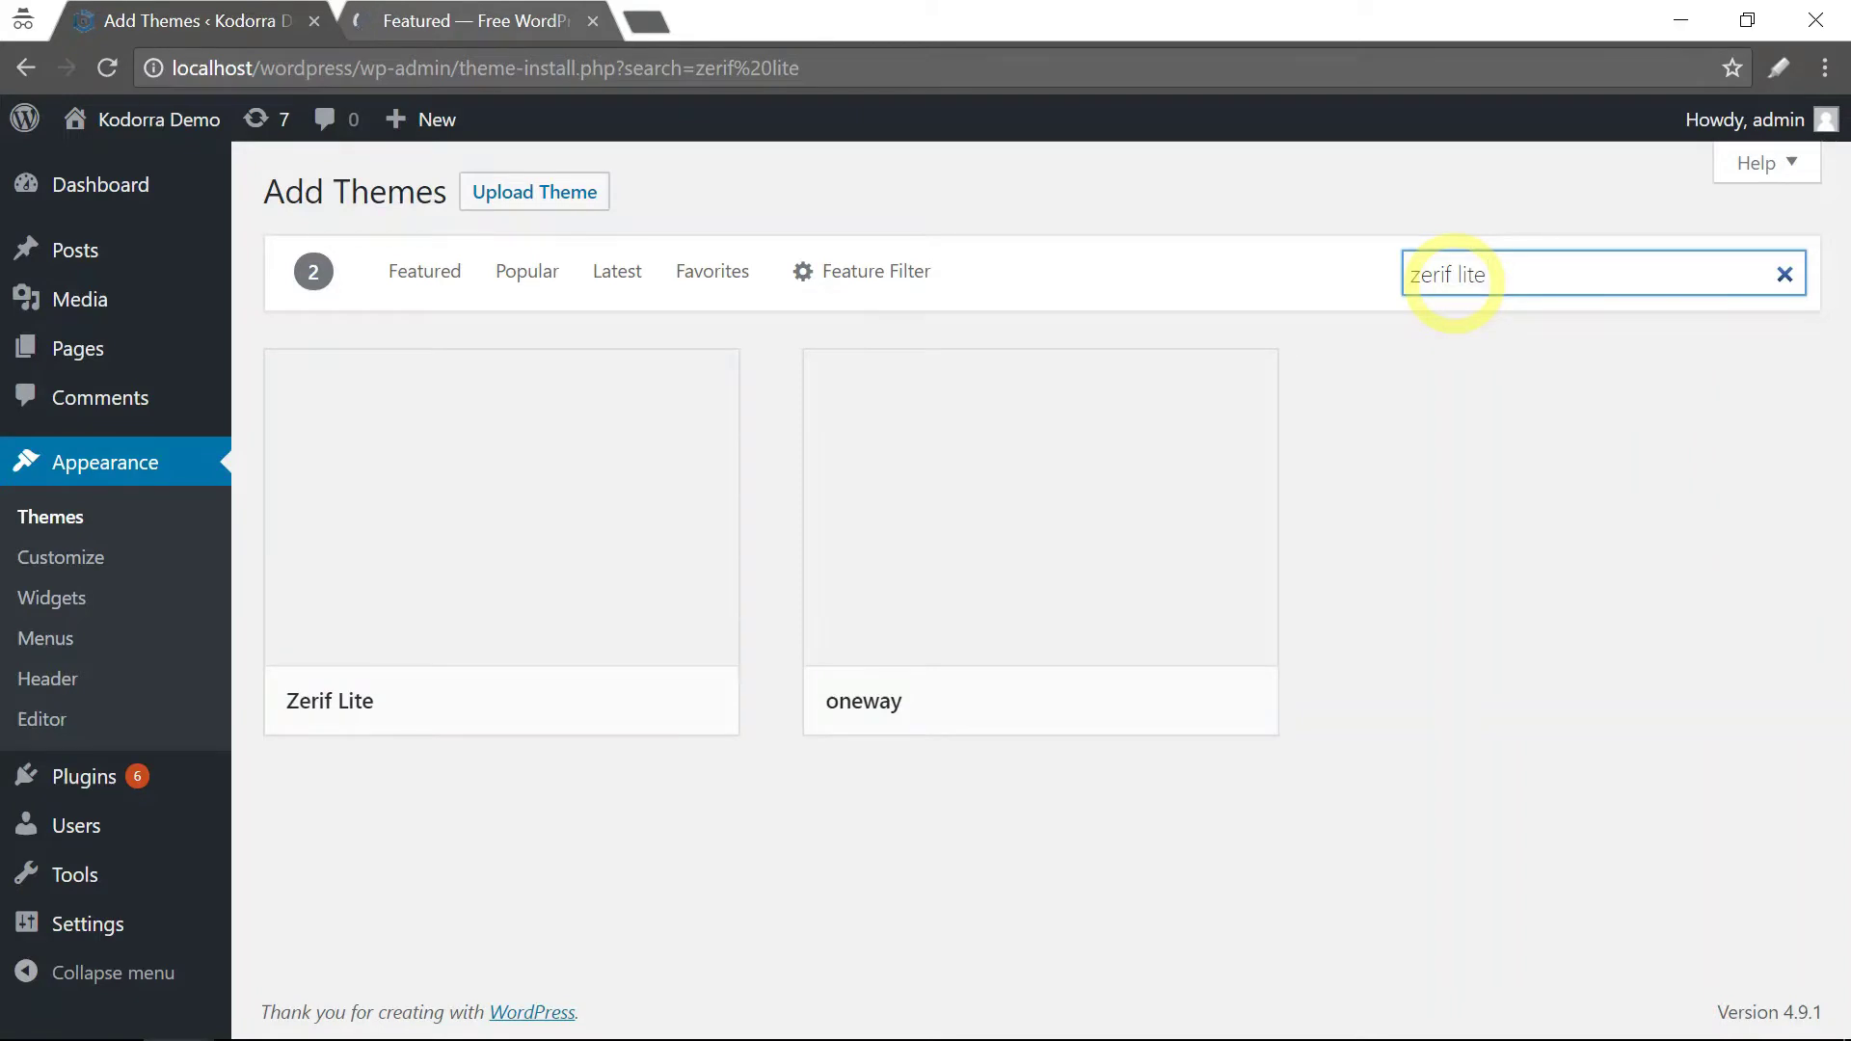
{"action": "left_click_drag", "start_coordinate": [1509, 277], "coordinate": [1376, 272]}
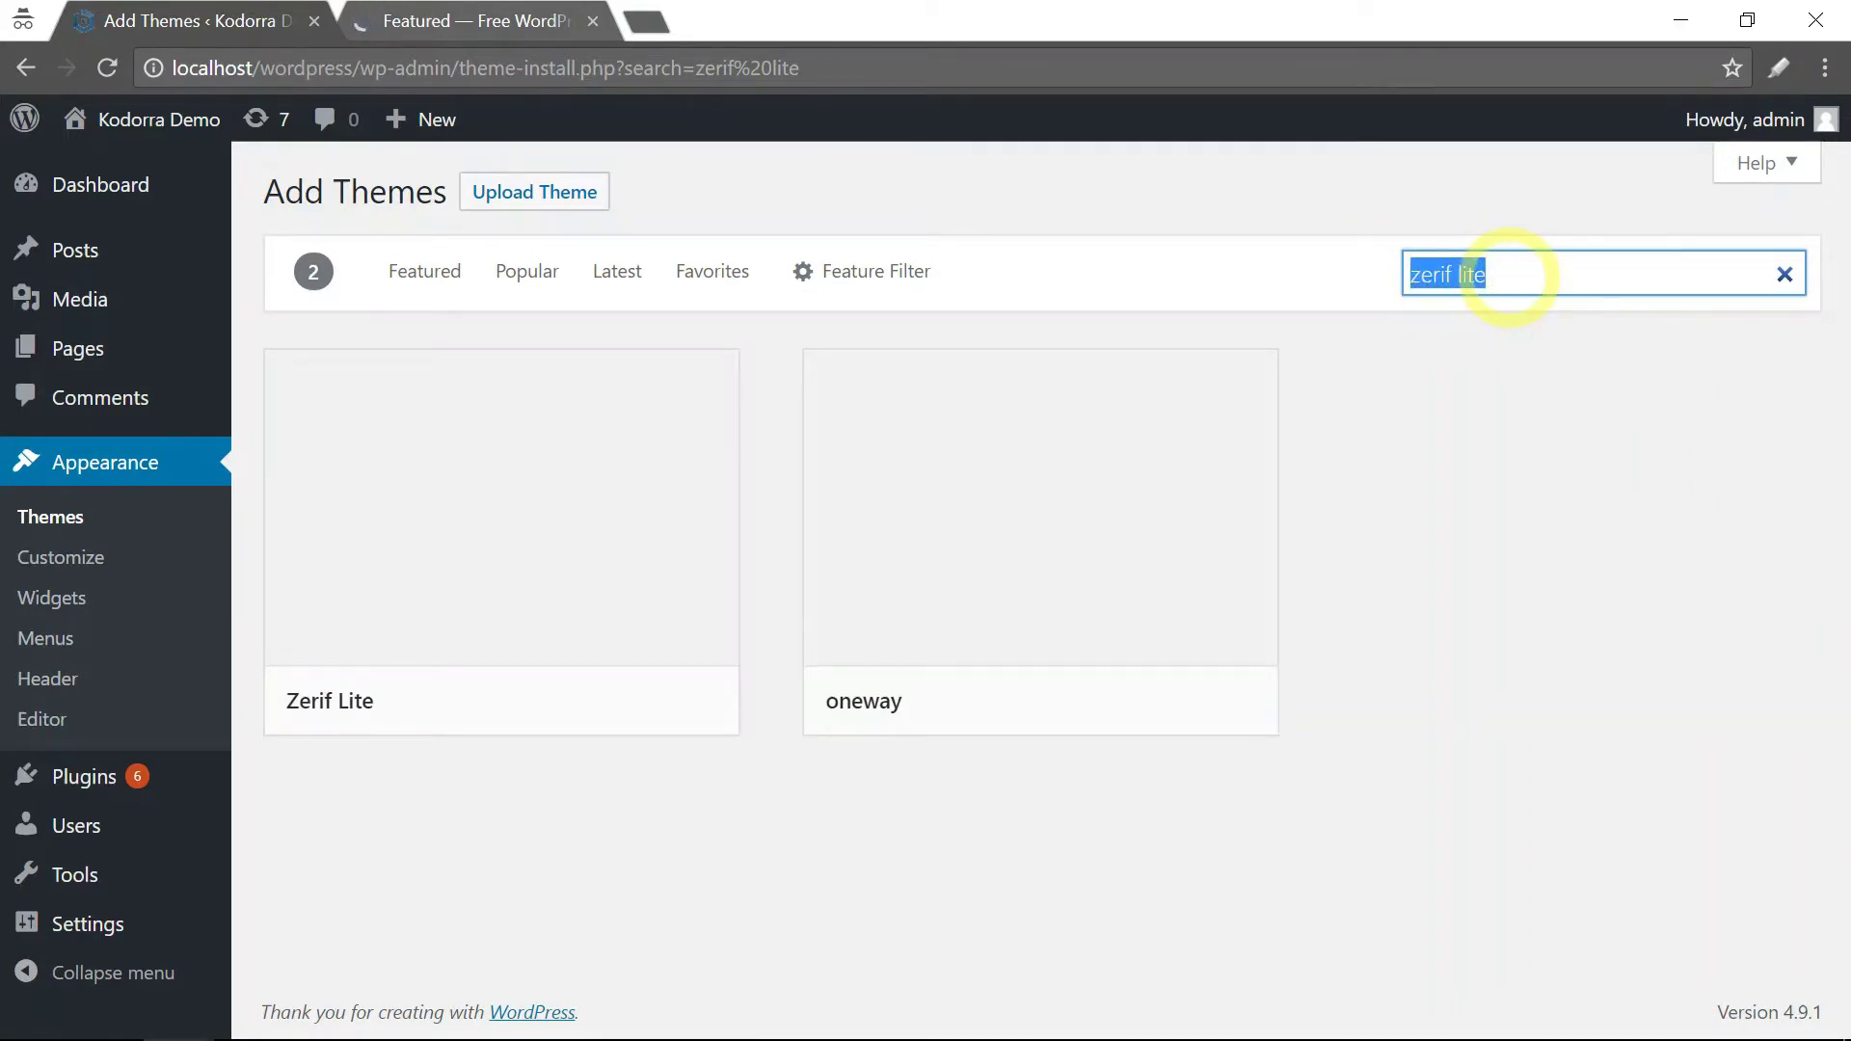
{"action": "left_click", "coordinate": [1066, 353]}
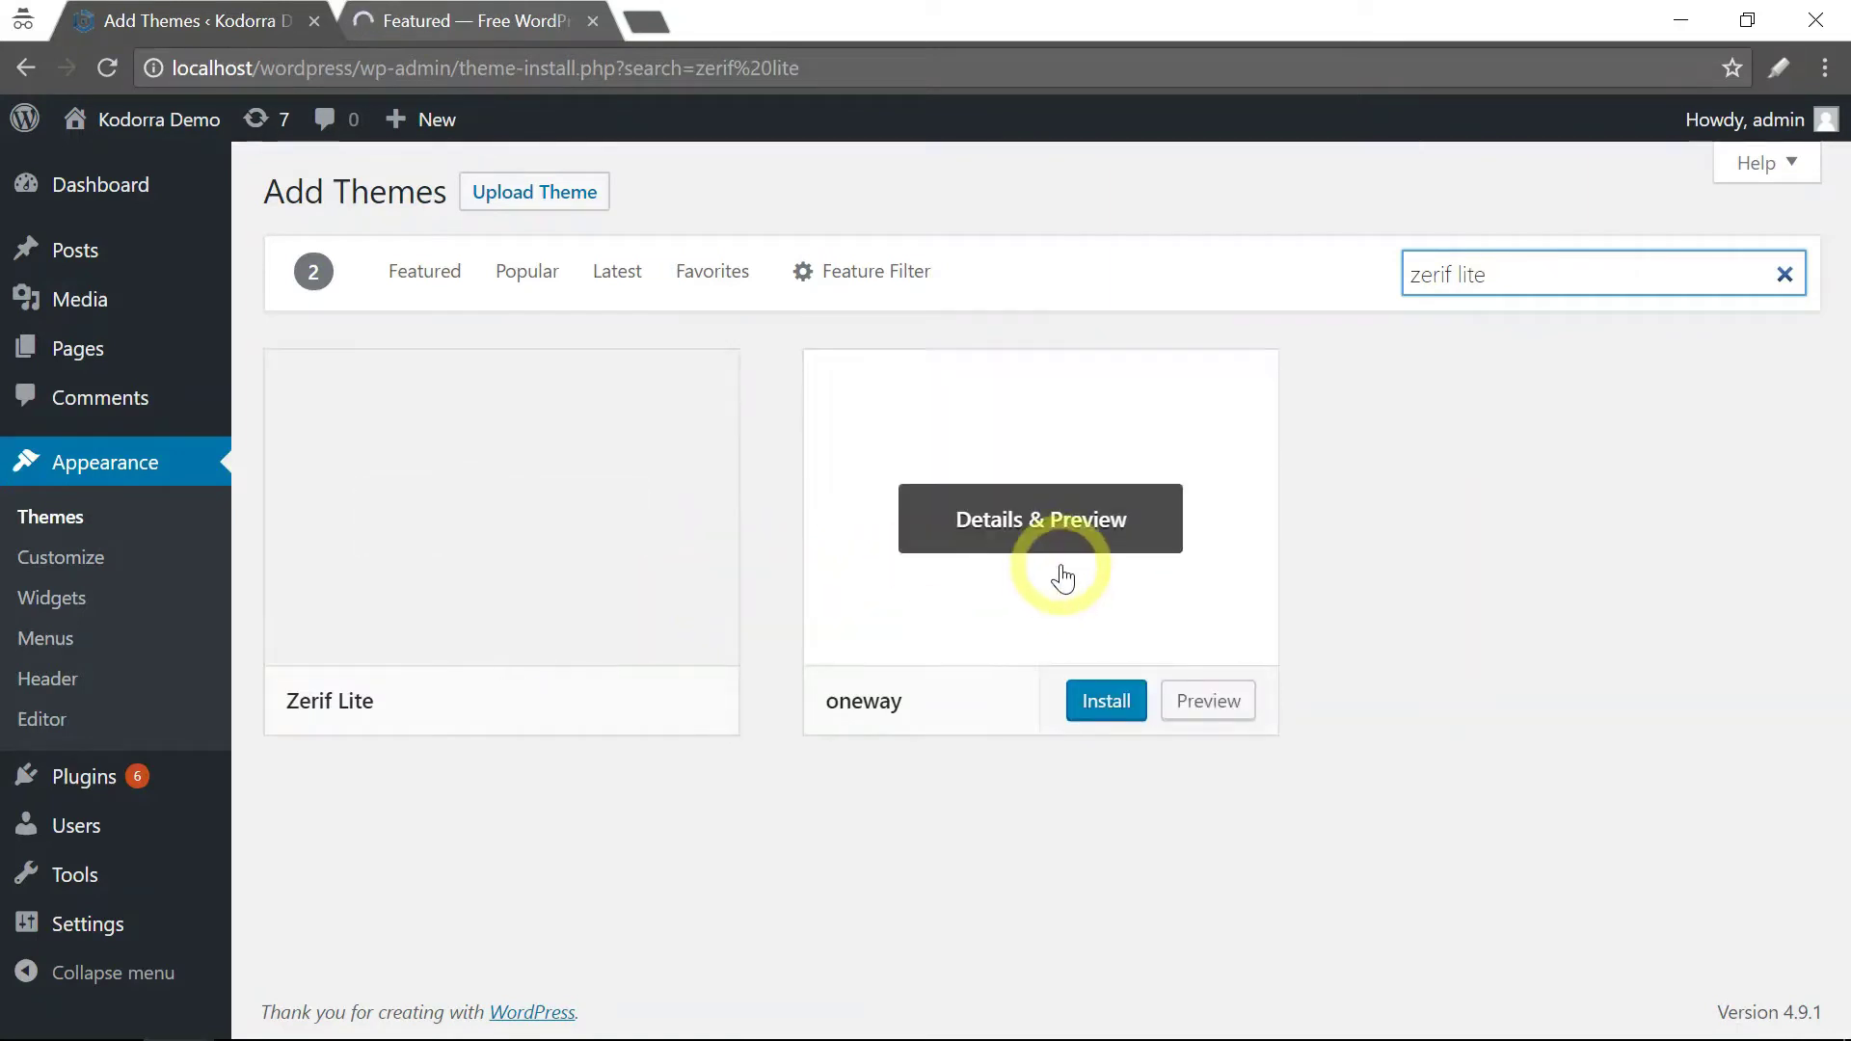
Open the details and preview of the Zerif Lite theme and look over its sample blog page
{"action": "mouse_move", "coordinate": [562, 569]}
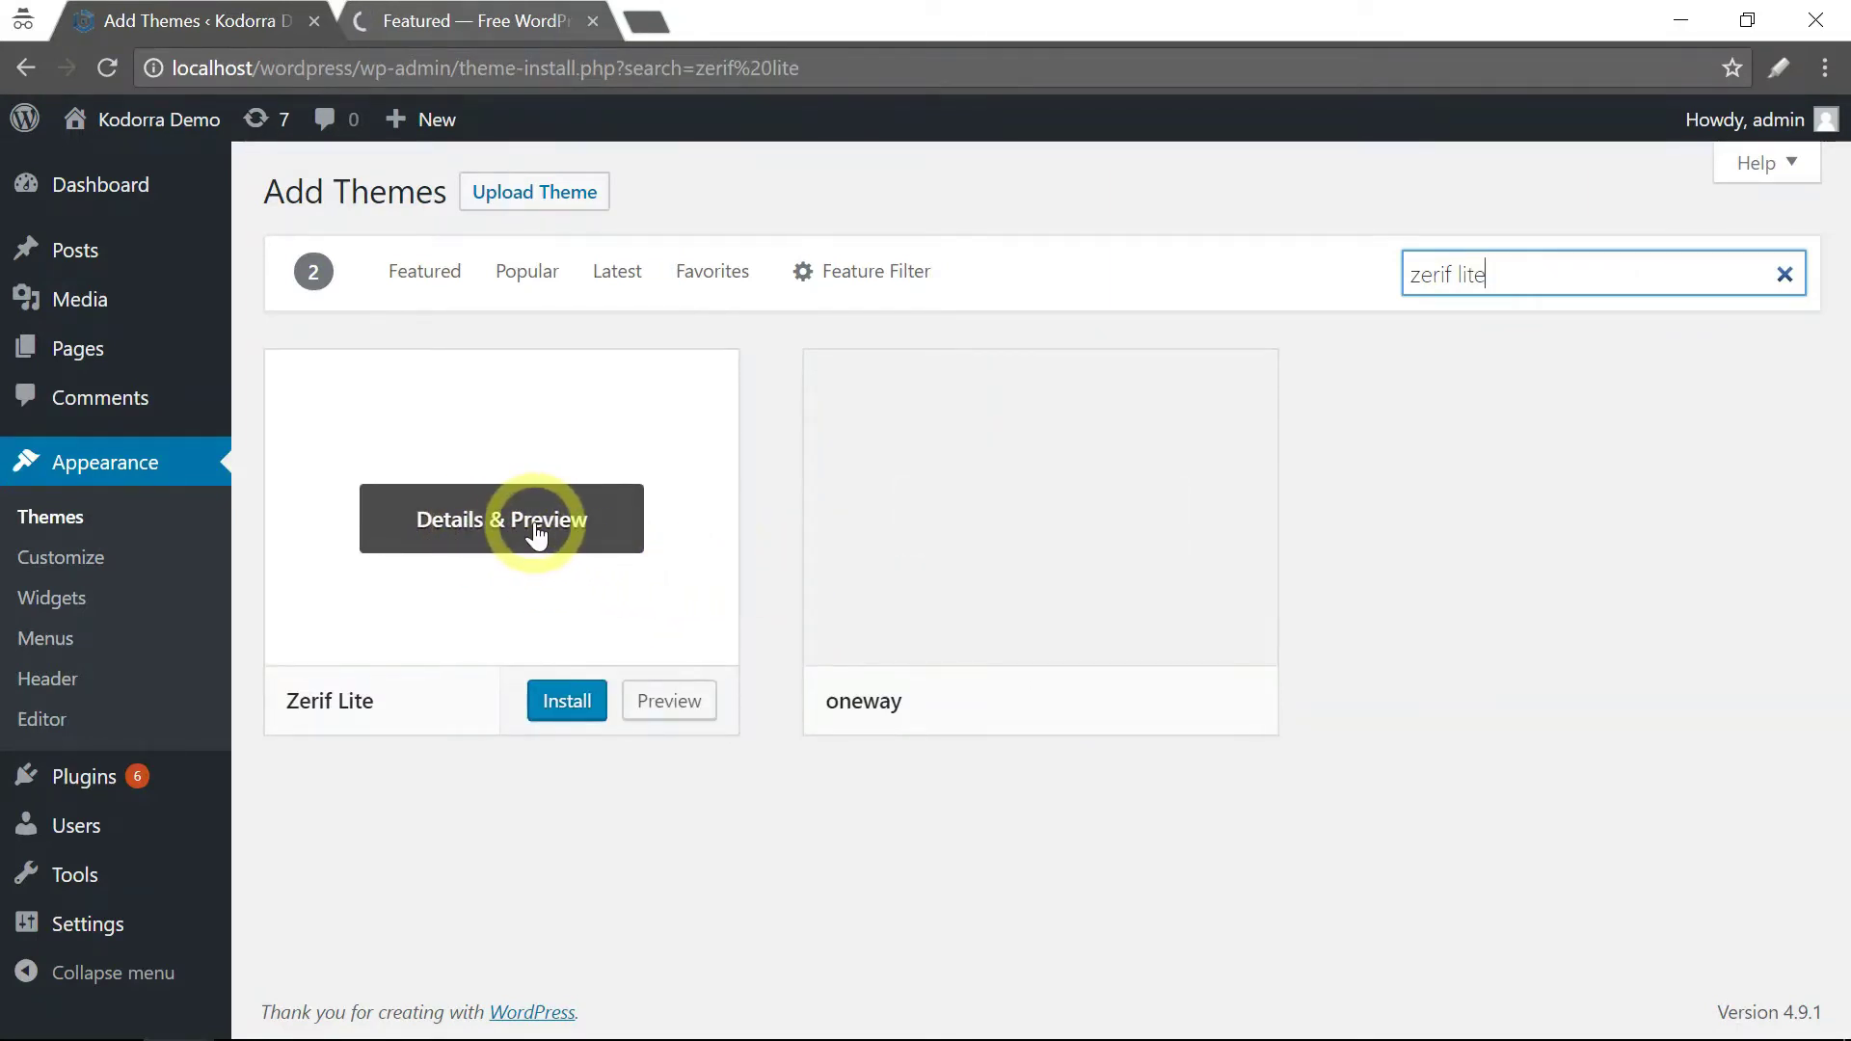
{"action": "left_click", "coordinate": [535, 525]}
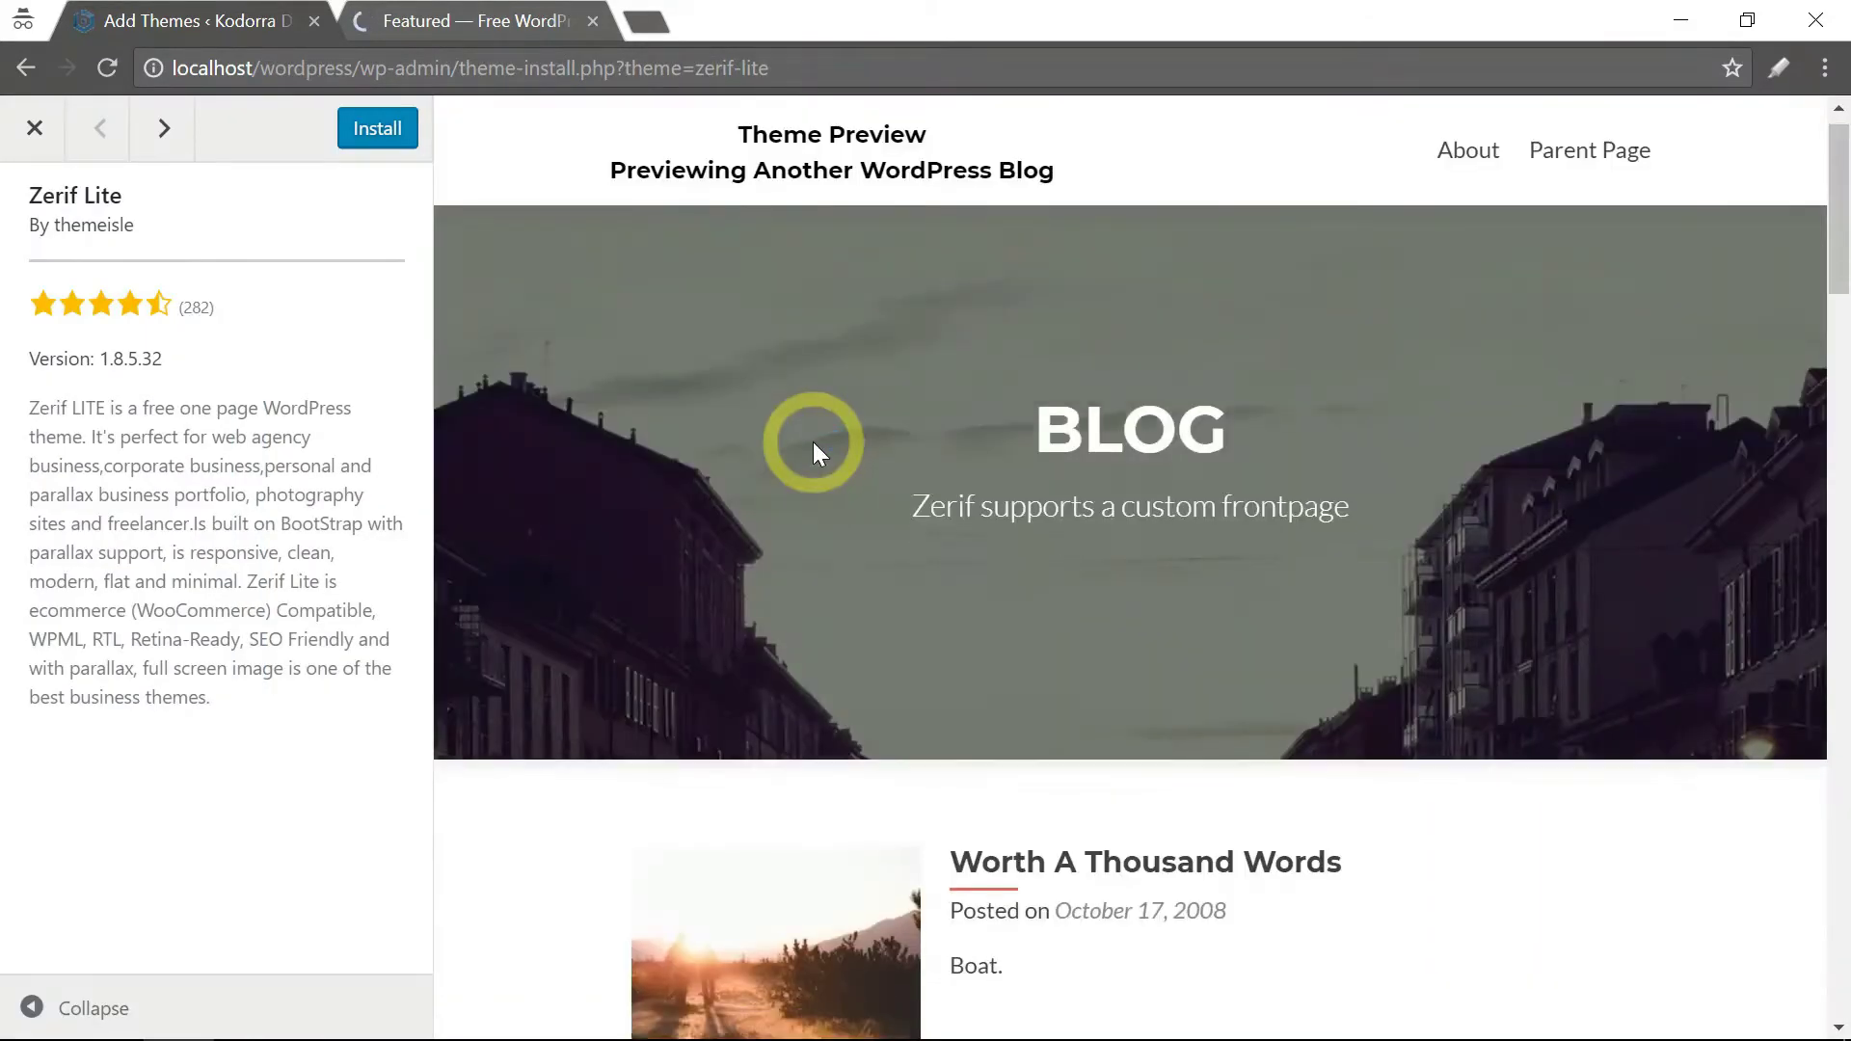
{"action": "scroll", "coordinate": [813, 443], "scroll_direction": "down", "scroll_amount": 10}
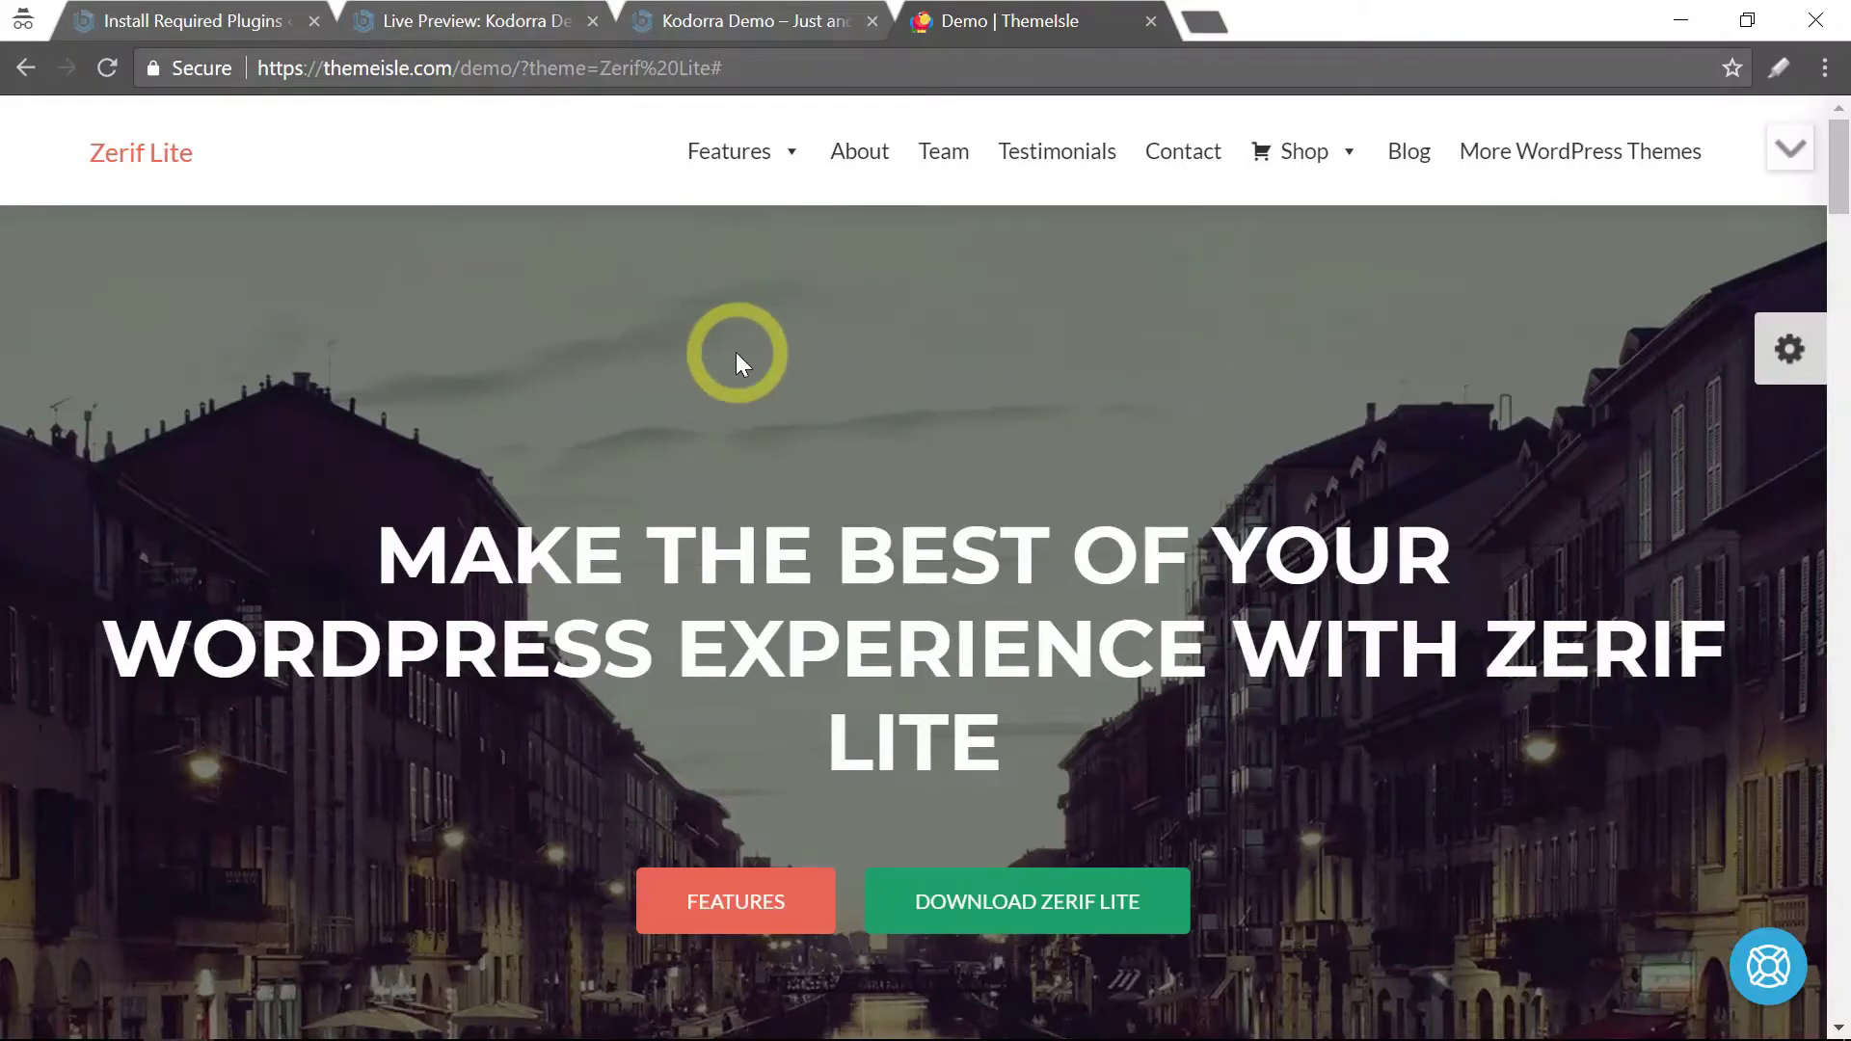
Examine the Zerif Lite demo page on ThemeIsle, including its features, skills, team and testimonials sections, and return to its beginning
{"action": "scroll", "coordinate": [736, 354], "scroll_direction": "down", "scroll_amount": 2}
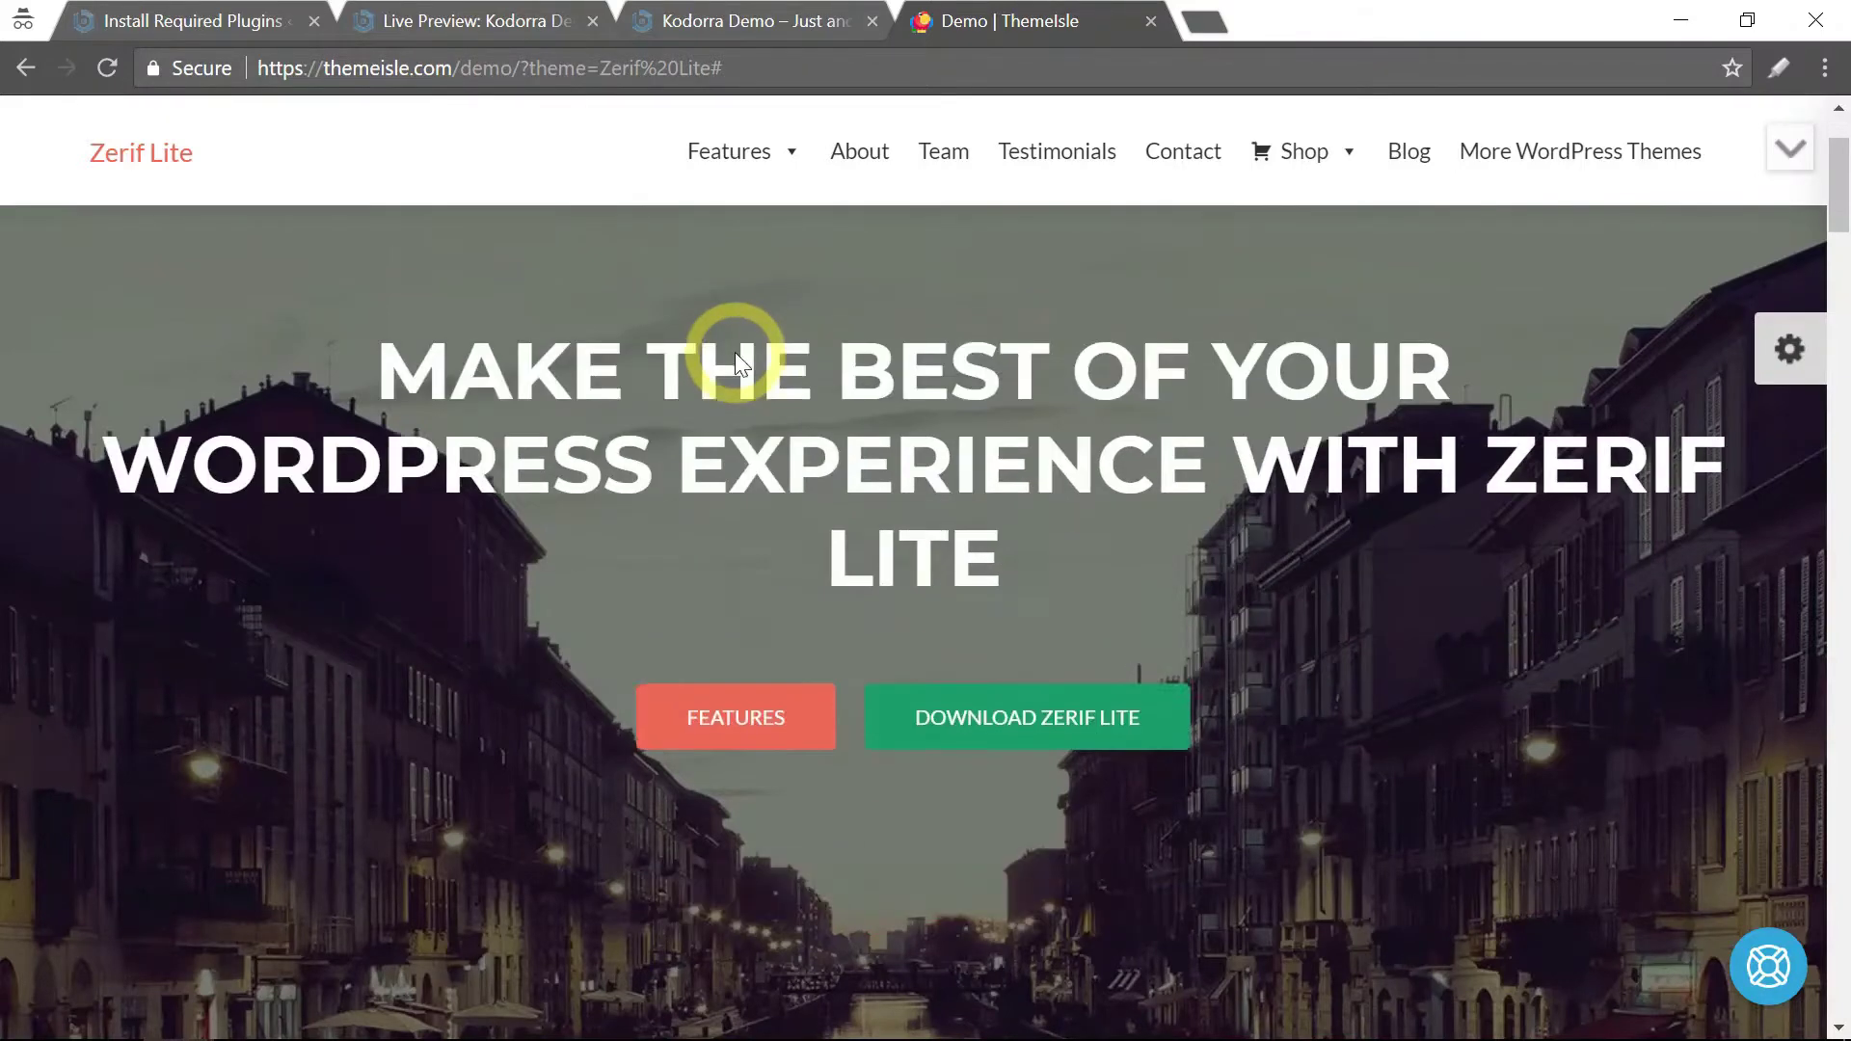
{"action": "scroll", "coordinate": [715, 387], "scroll_direction": "down", "scroll_amount": 2}
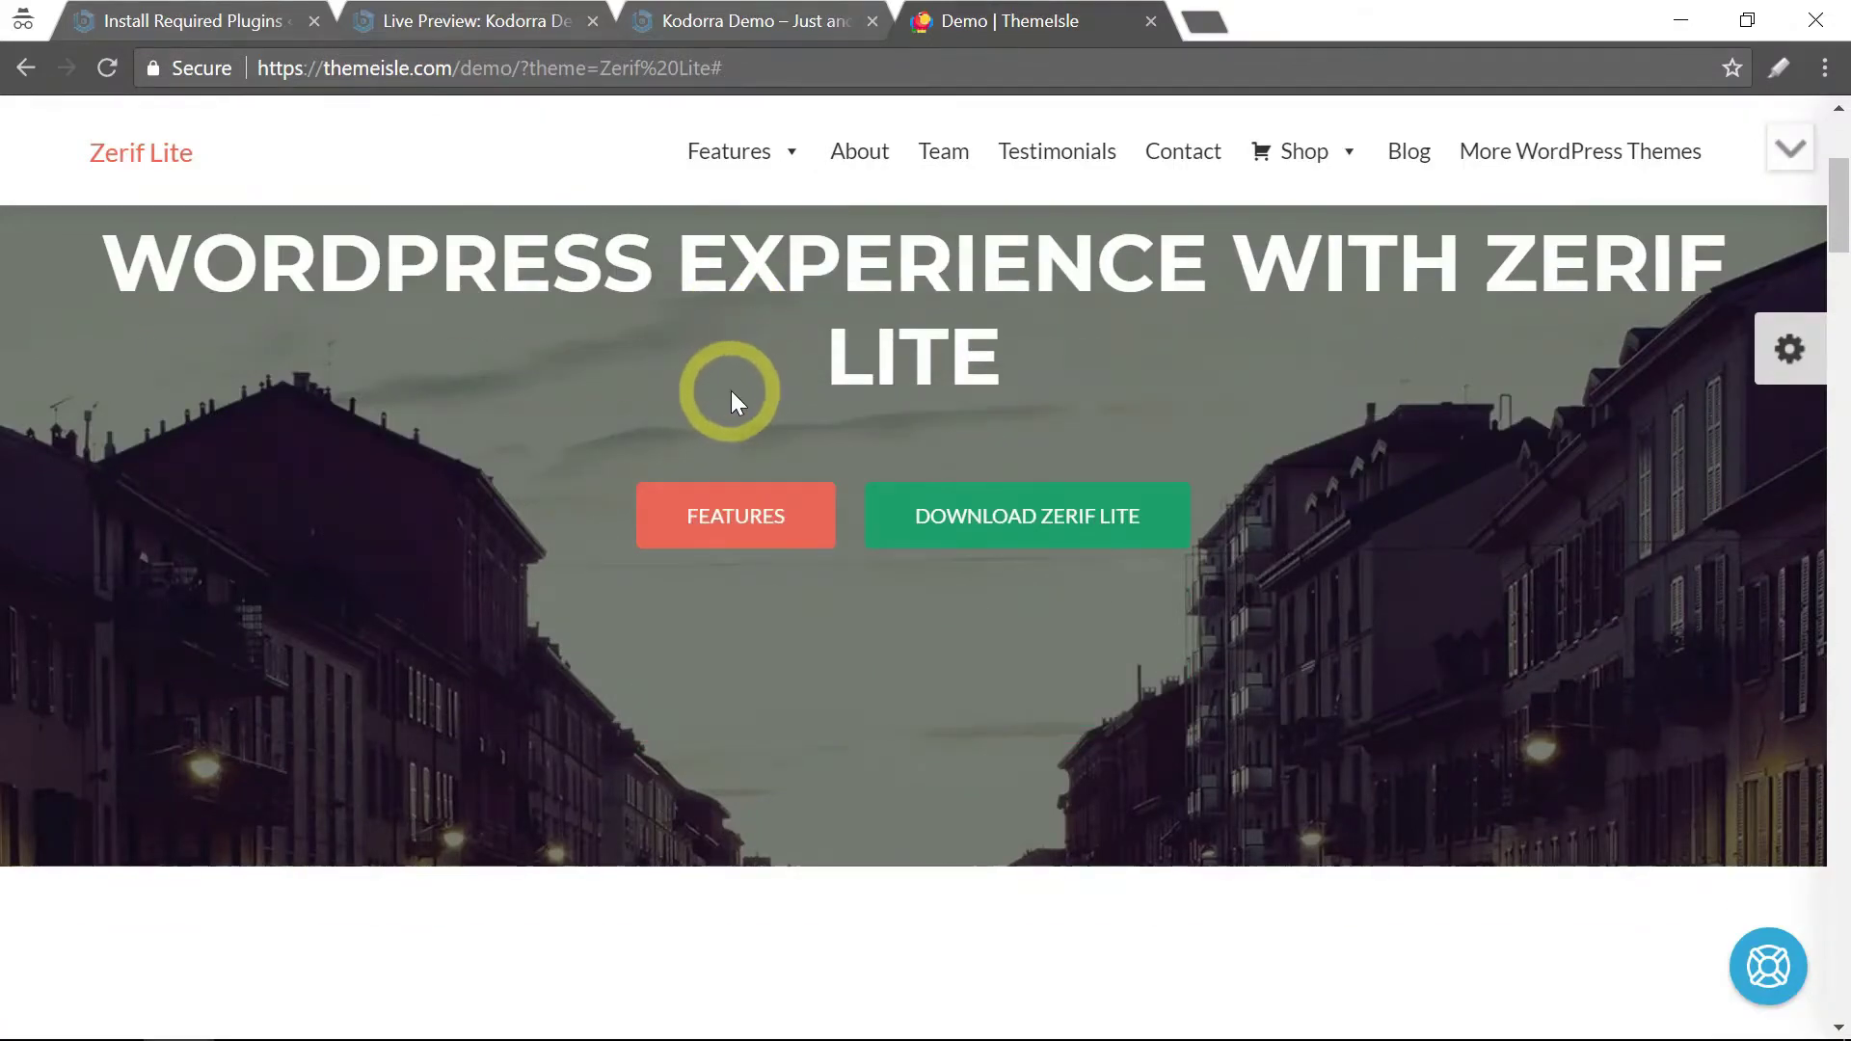
{"action": "scroll", "coordinate": [590, 512], "scroll_direction": "down", "scroll_amount": 2}
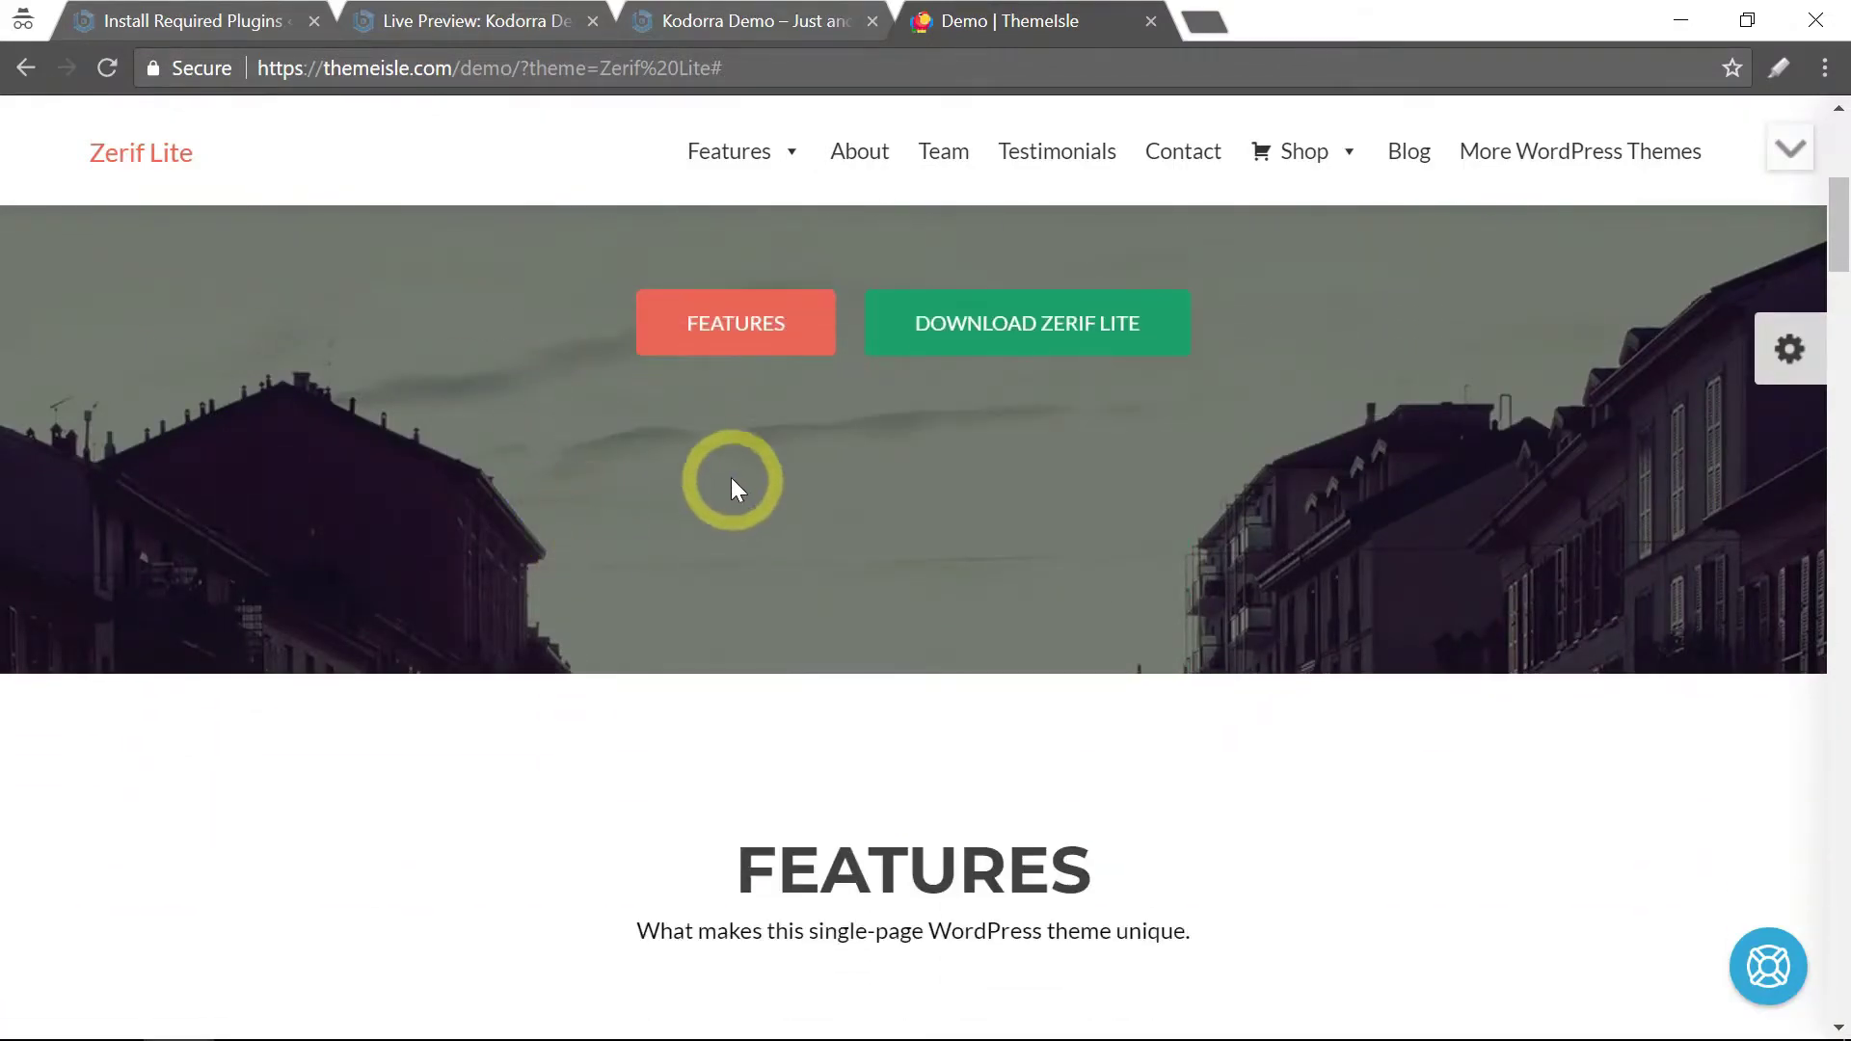
{"action": "scroll", "coordinate": [742, 495], "scroll_direction": "down", "scroll_amount": 6}
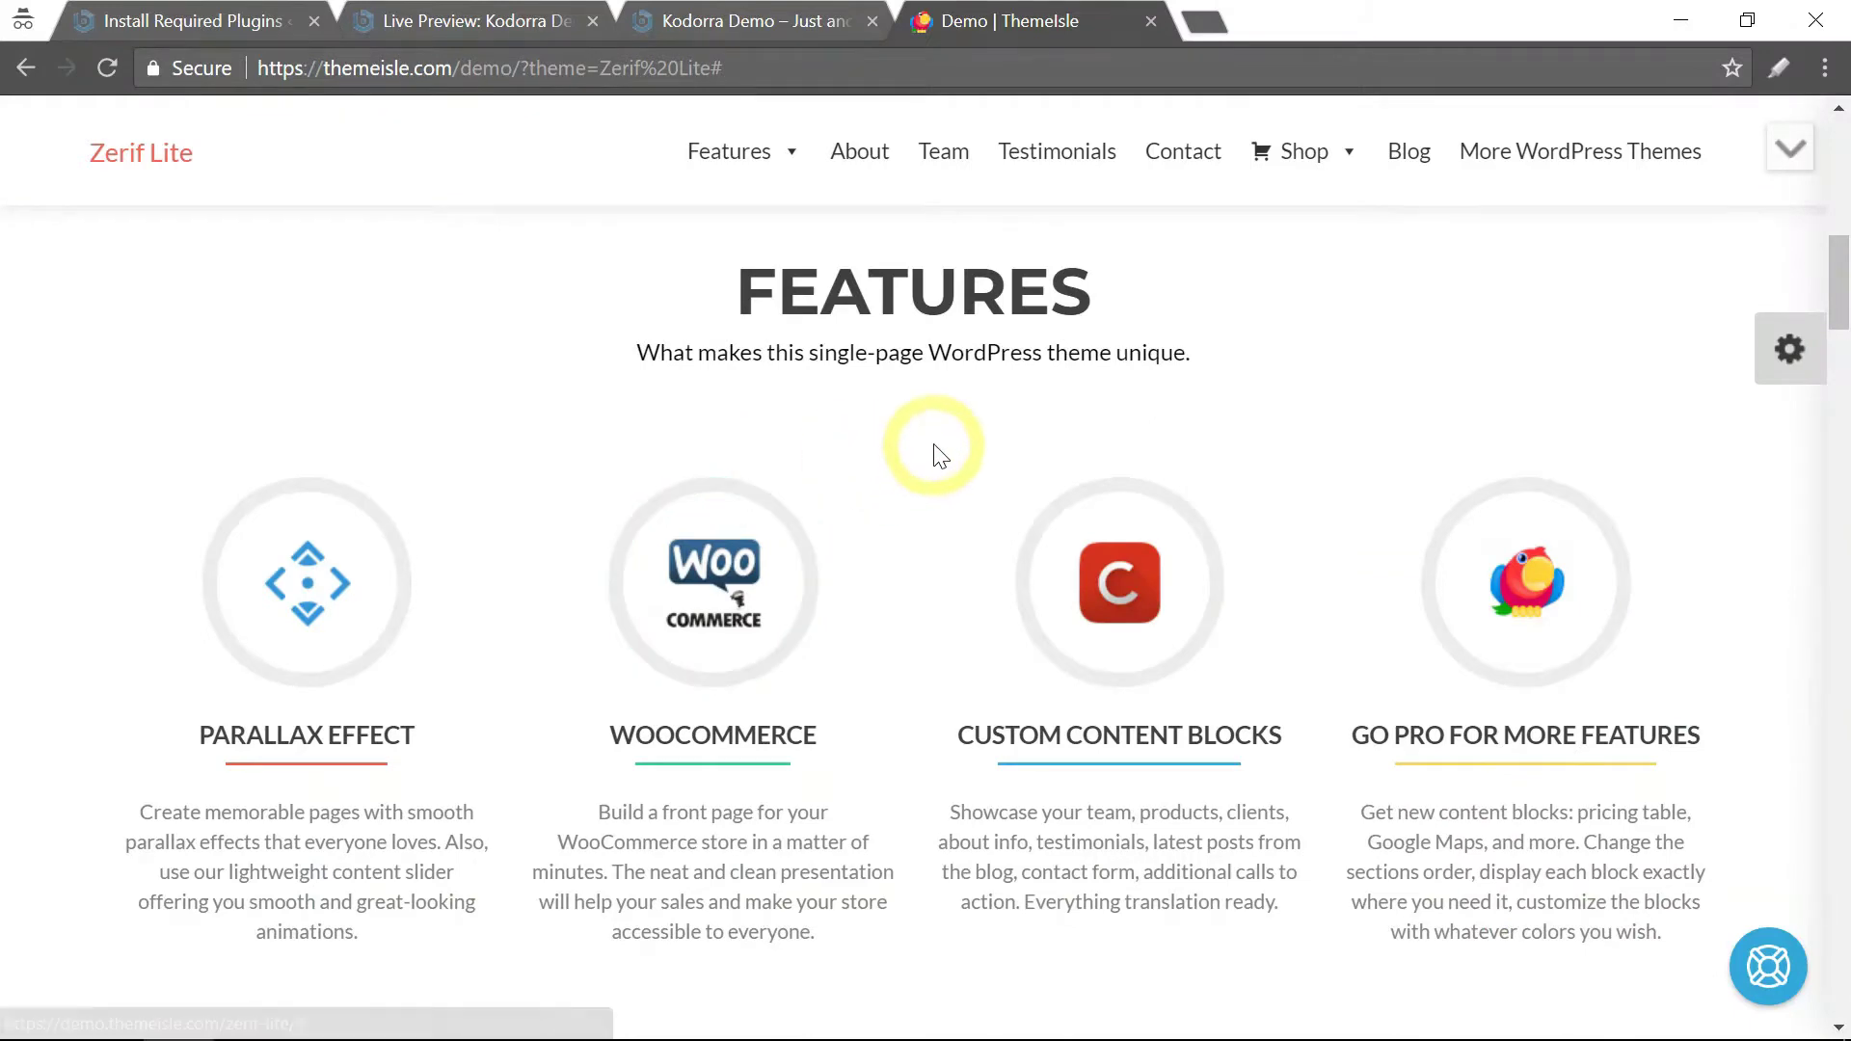
{"action": "scroll", "coordinate": [903, 454], "scroll_direction": "down", "scroll_amount": 11}
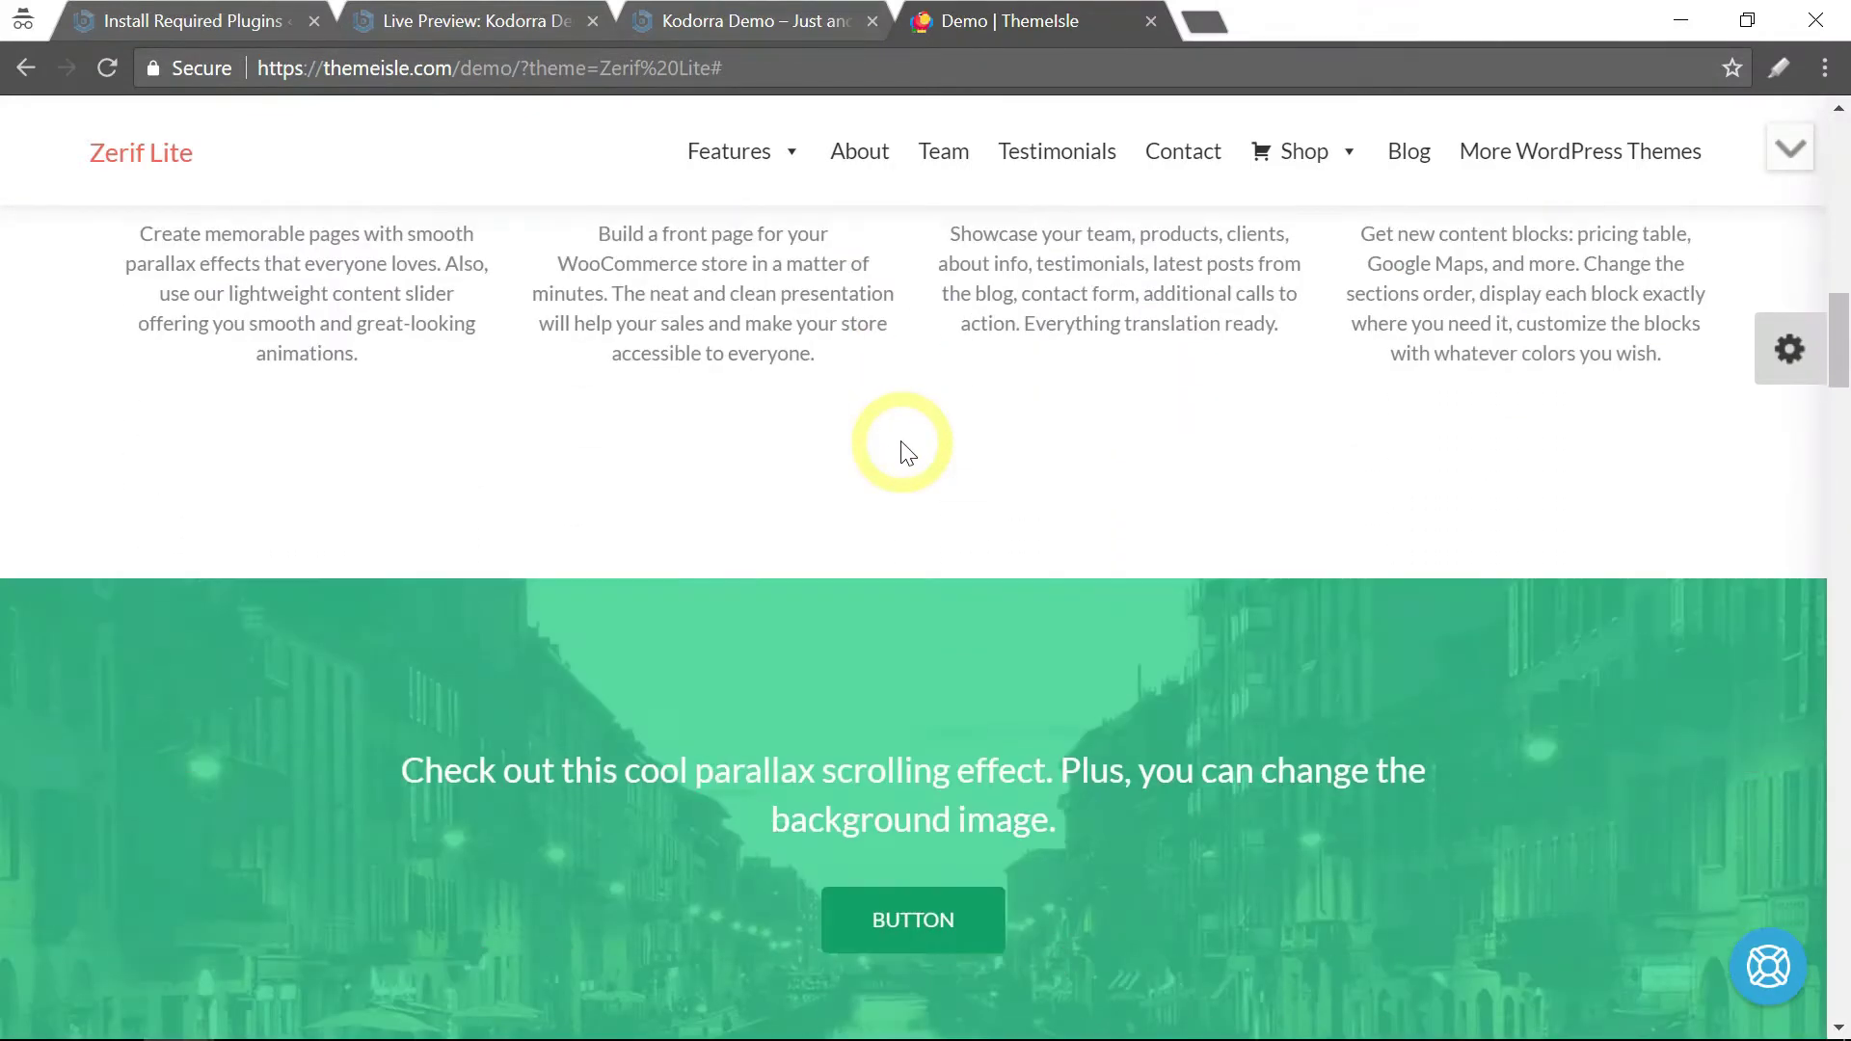
{"action": "scroll", "coordinate": [902, 449], "scroll_direction": "down", "scroll_amount": 13}
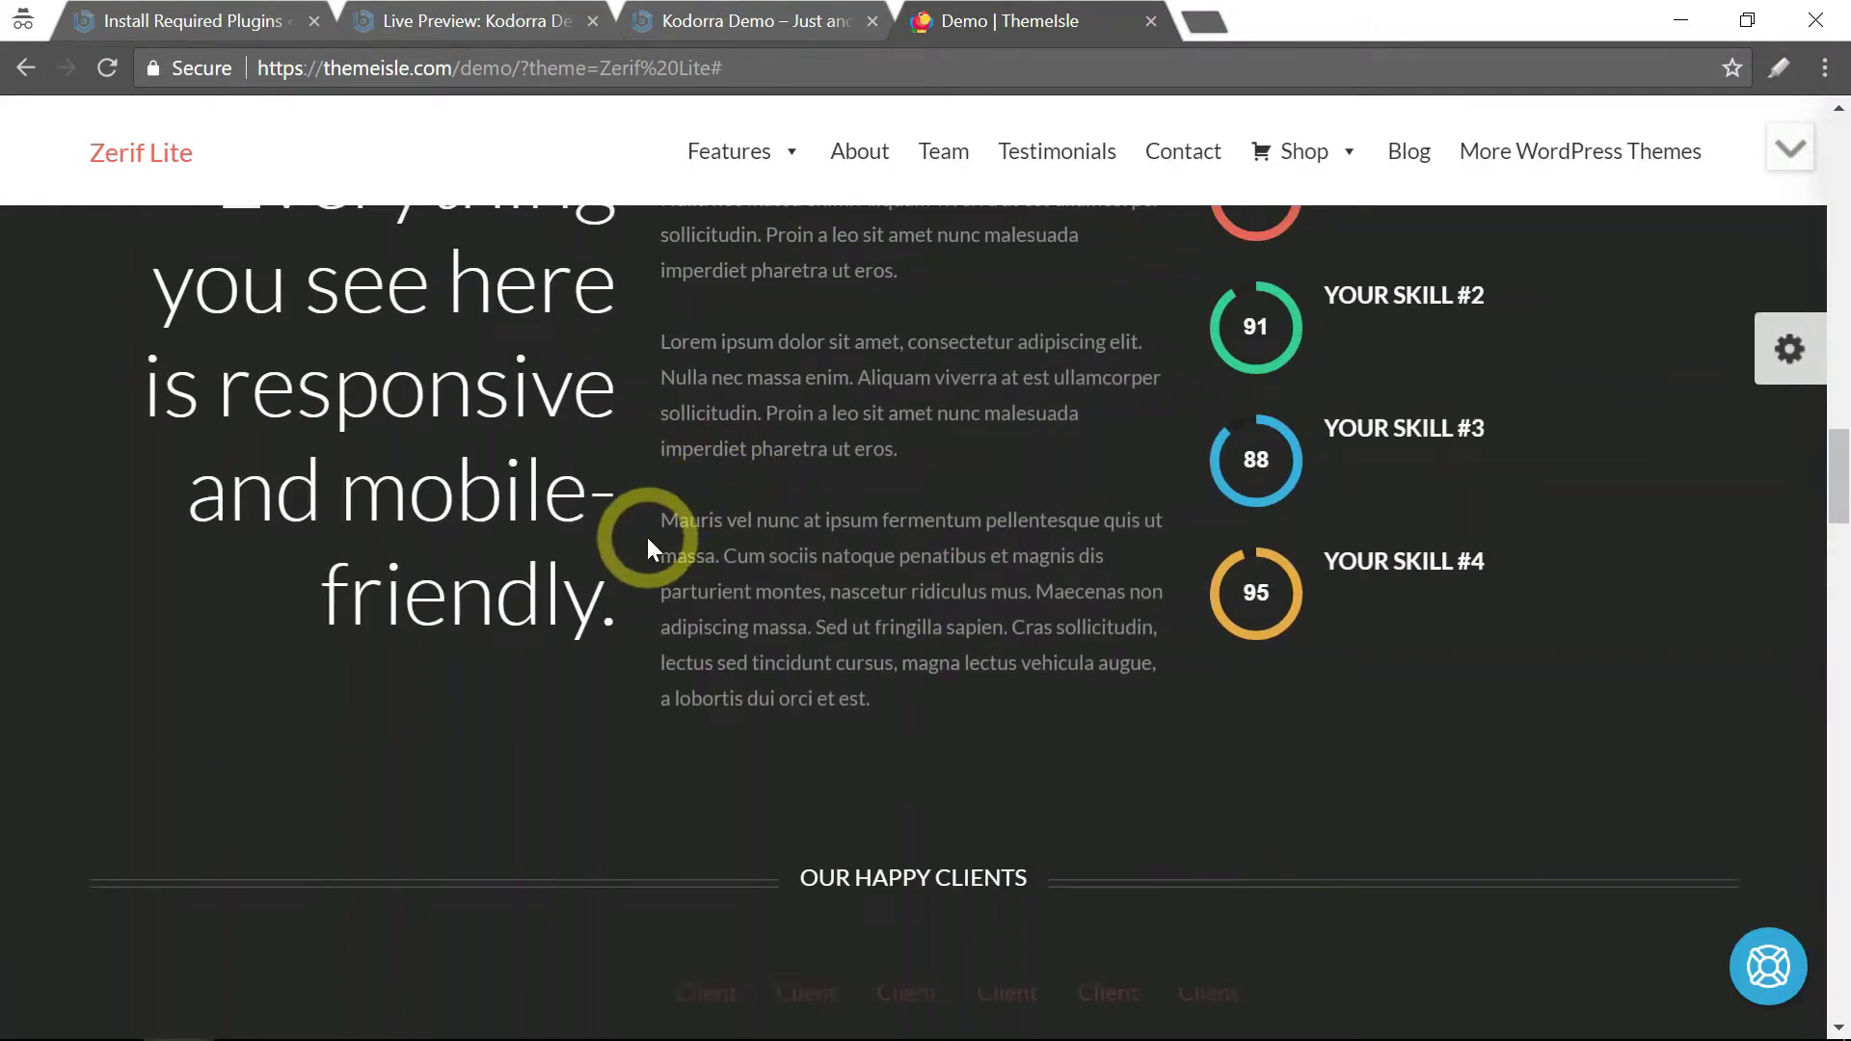
{"action": "scroll", "coordinate": [647, 545], "scroll_direction": "down", "scroll_amount": 8}
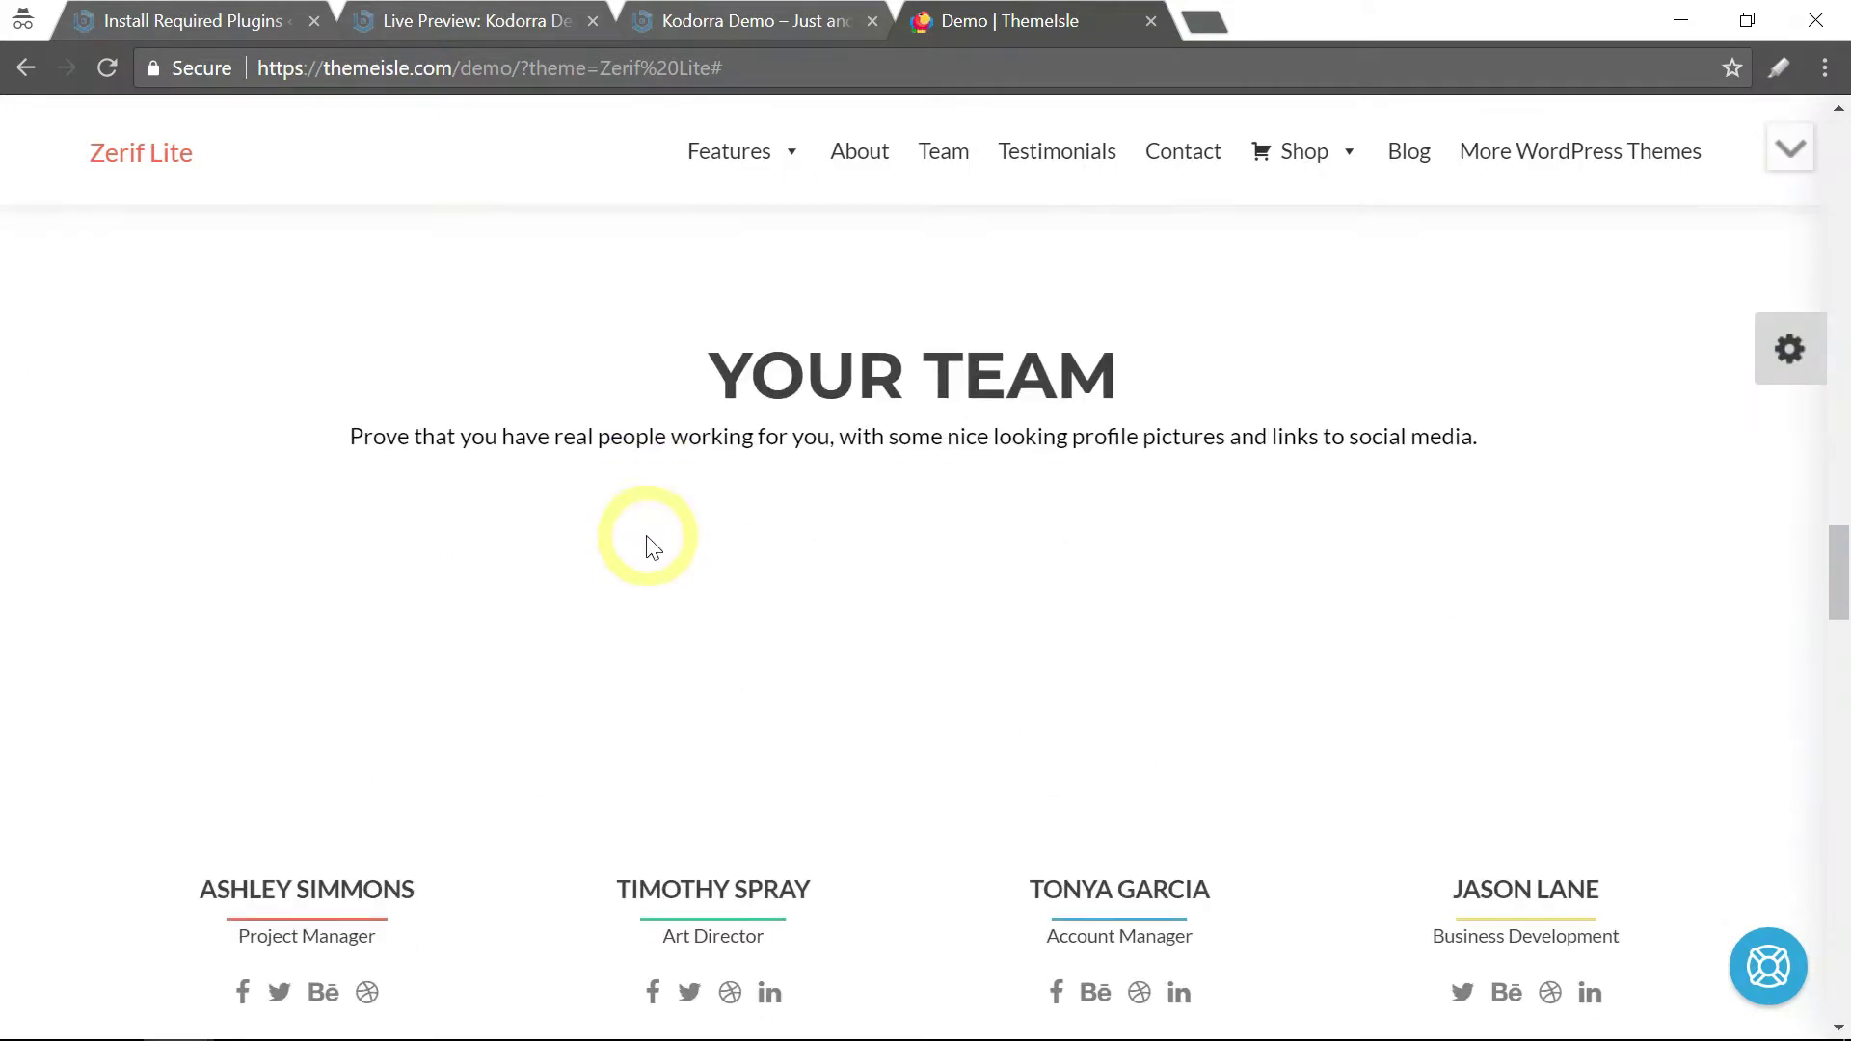
{"action": "scroll", "coordinate": [645, 540], "scroll_direction": "down", "scroll_amount": 14}
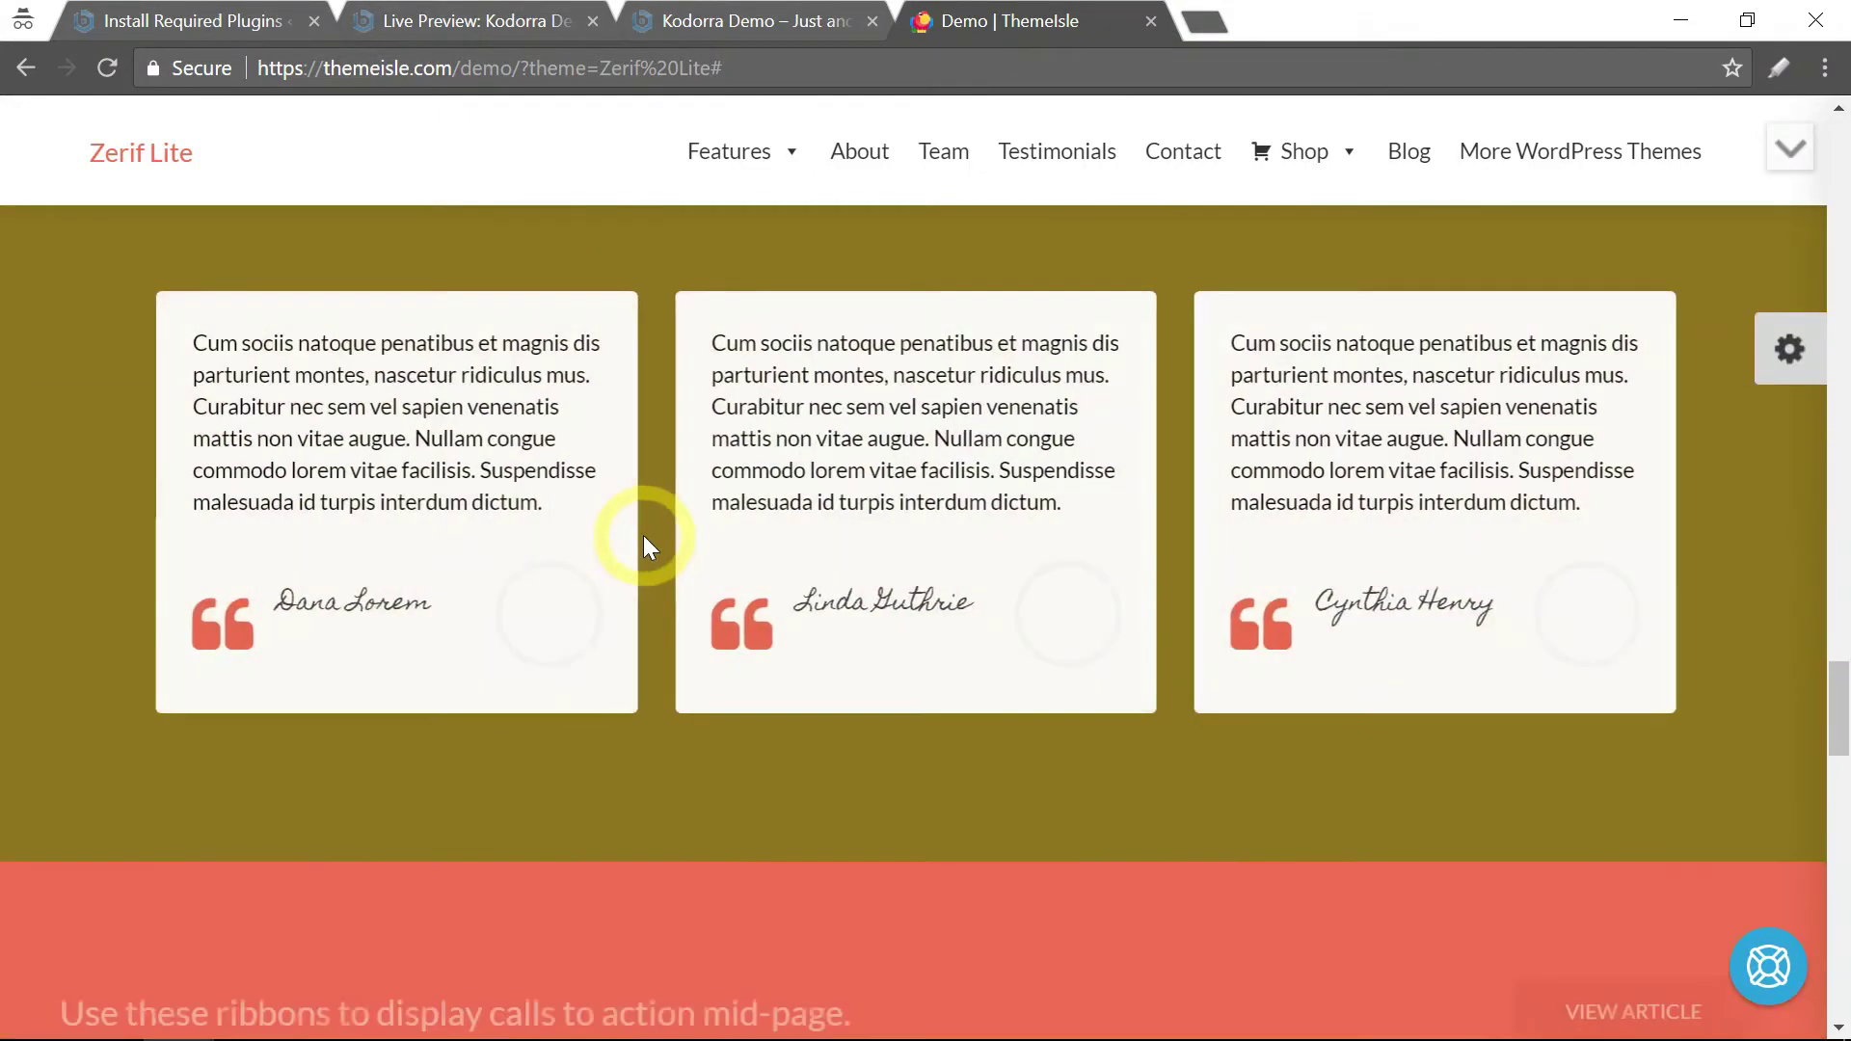
{"action": "scroll", "coordinate": [640, 541], "scroll_direction": "up", "scroll_amount": 20}
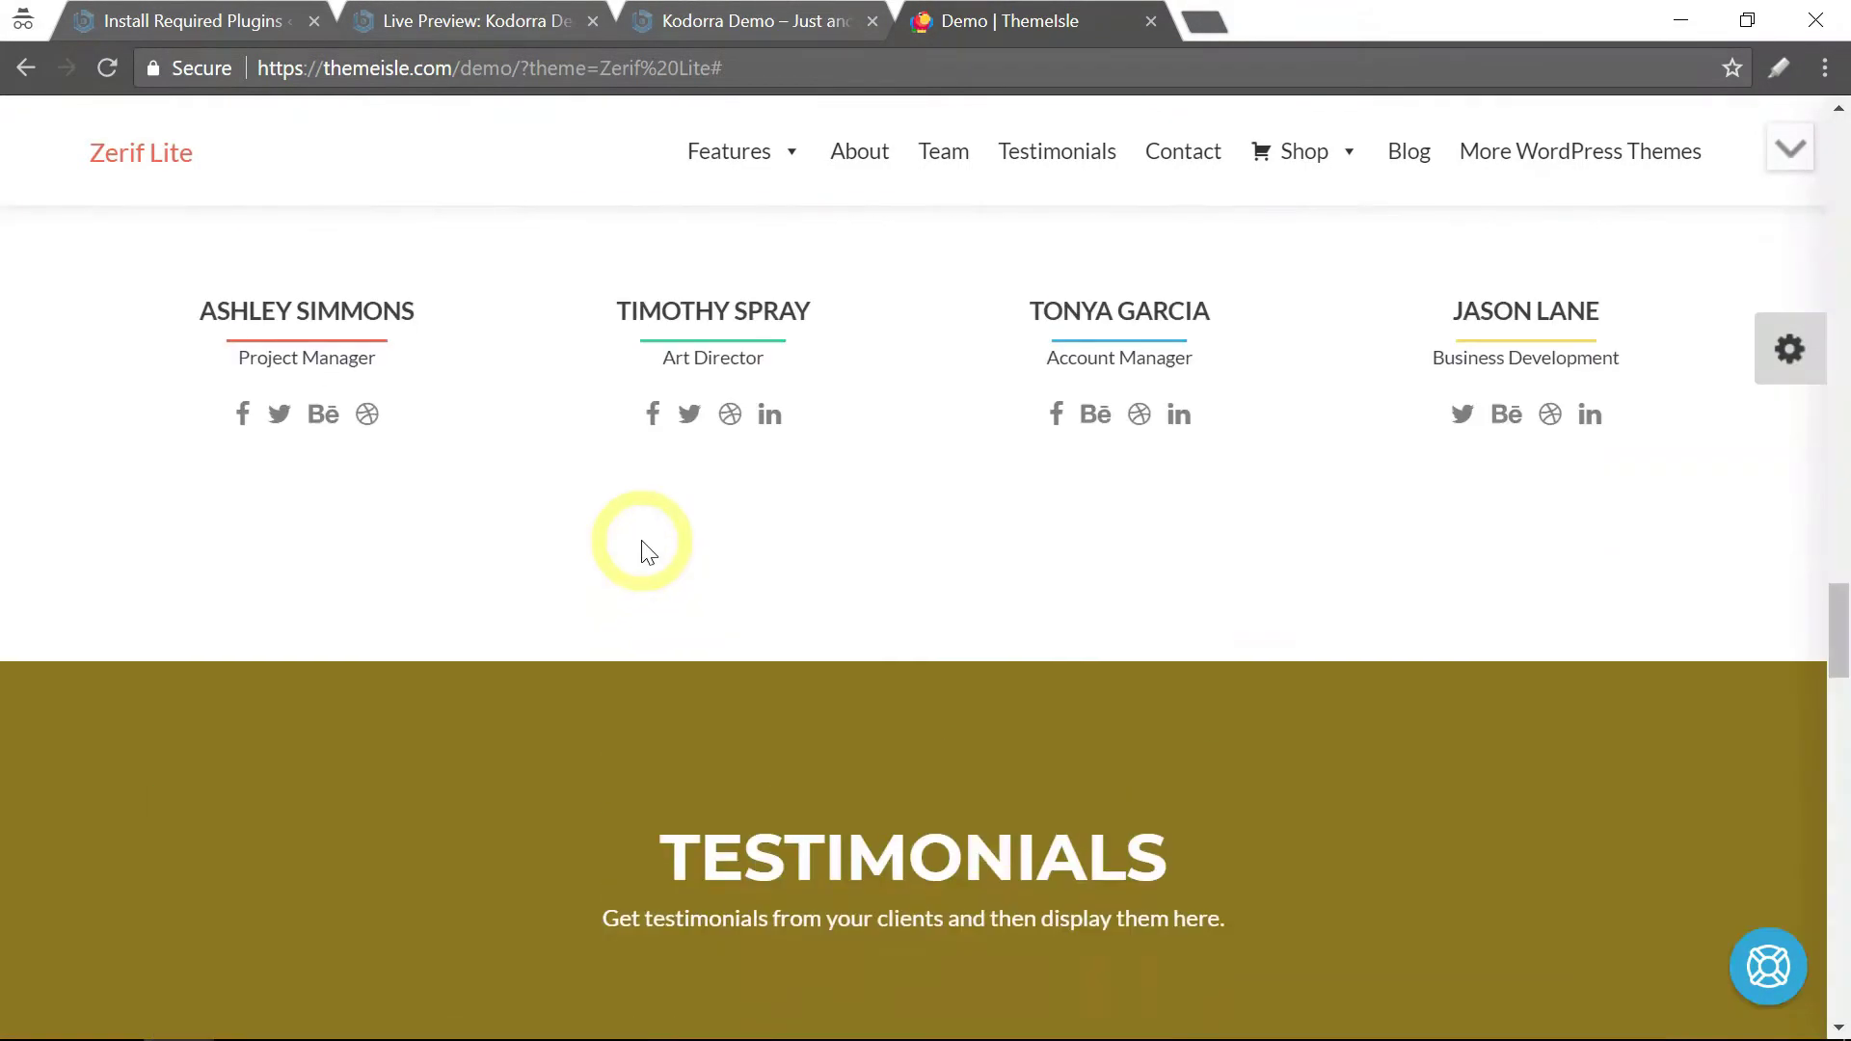
{"action": "scroll", "coordinate": [641, 520], "scroll_direction": "up", "scroll_amount": 20}
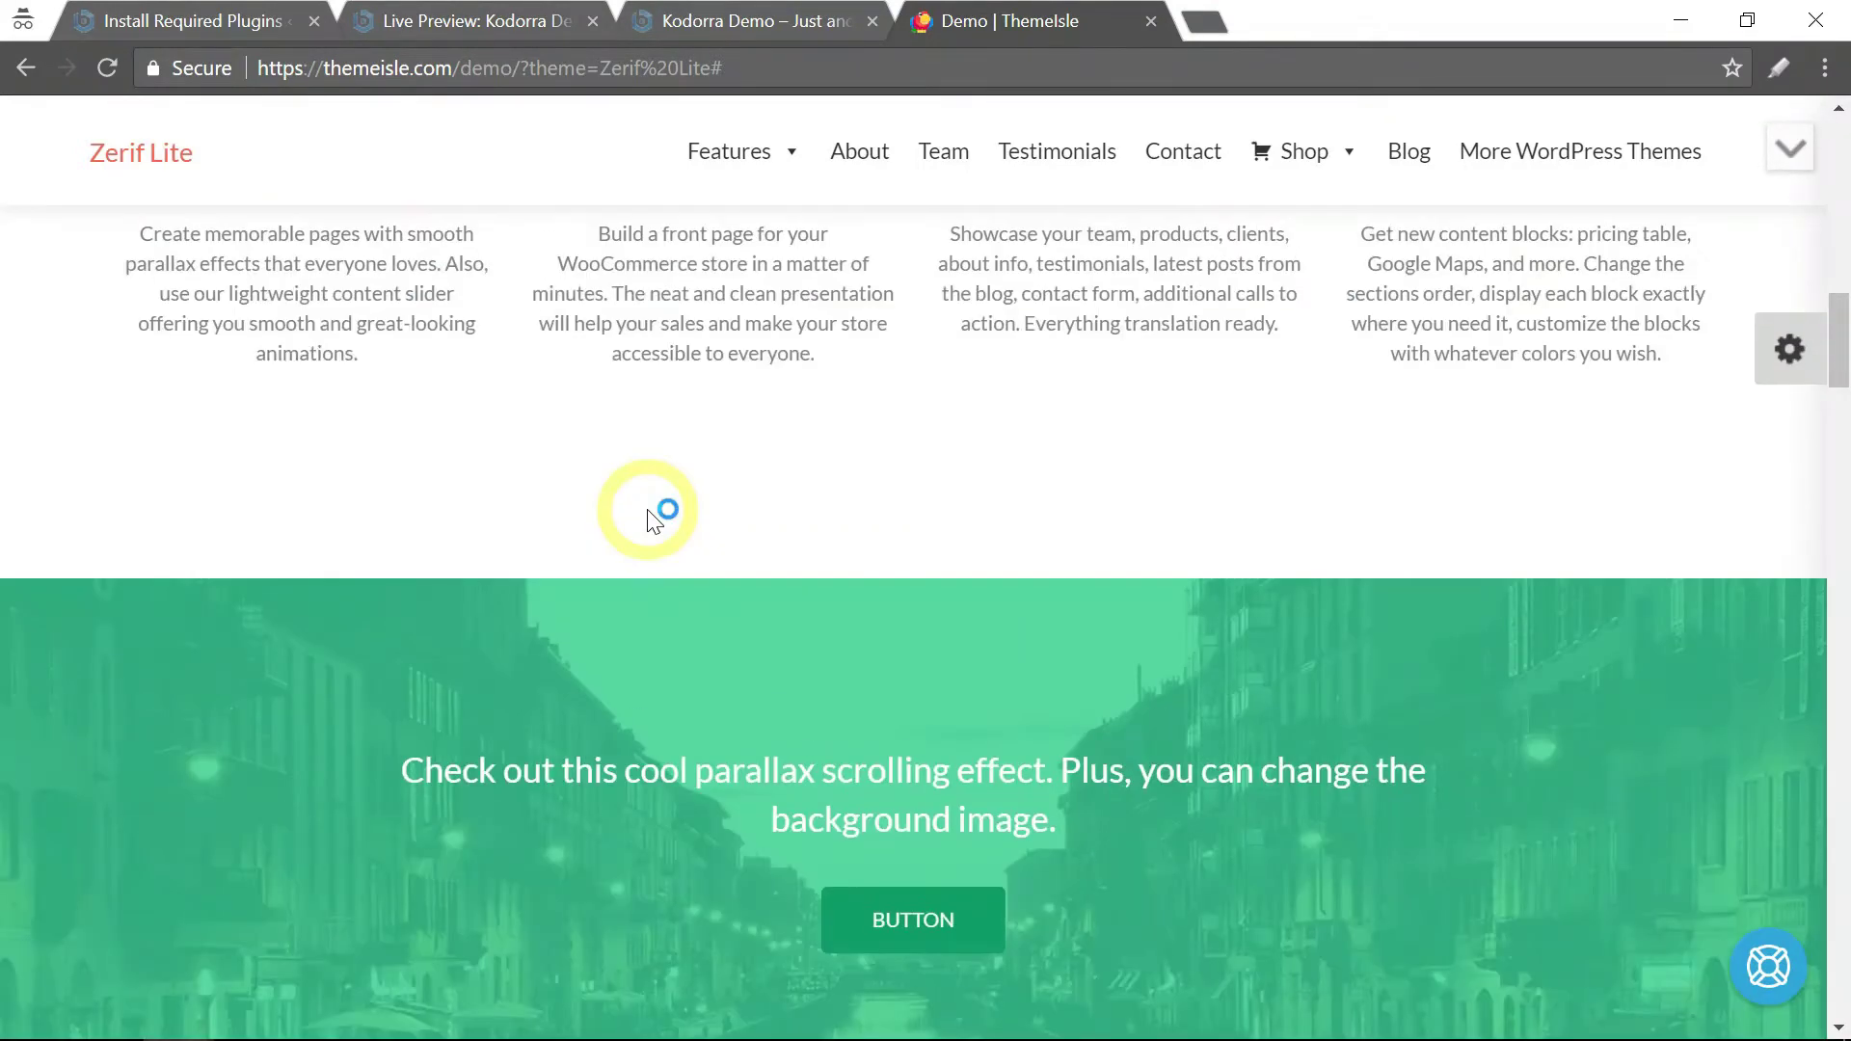
{"action": "scroll", "coordinate": [644, 499], "scroll_direction": "up", "scroll_amount": 8}
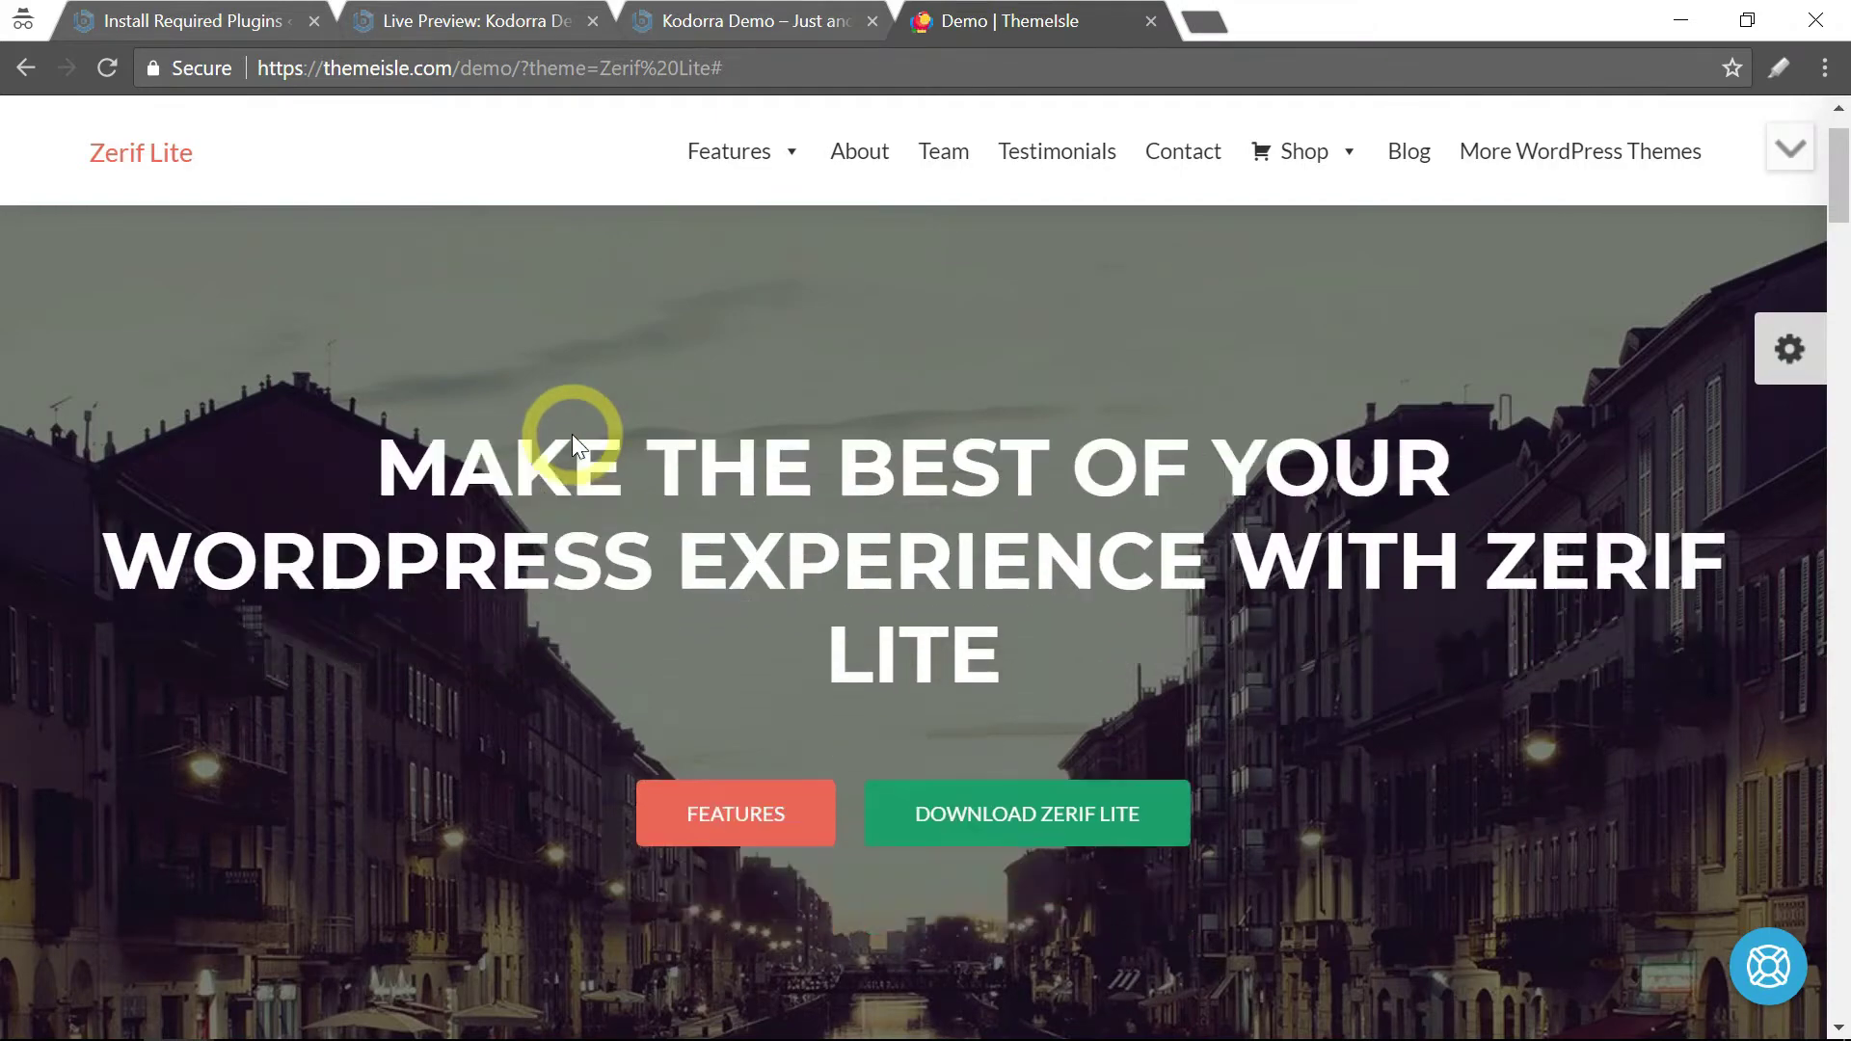
{"action": "scroll", "coordinate": [571, 438], "scroll_direction": "down", "scroll_amount": 15}
{"action": "scroll", "coordinate": [607, 502], "scroll_direction": "down", "scroll_amount": 5}
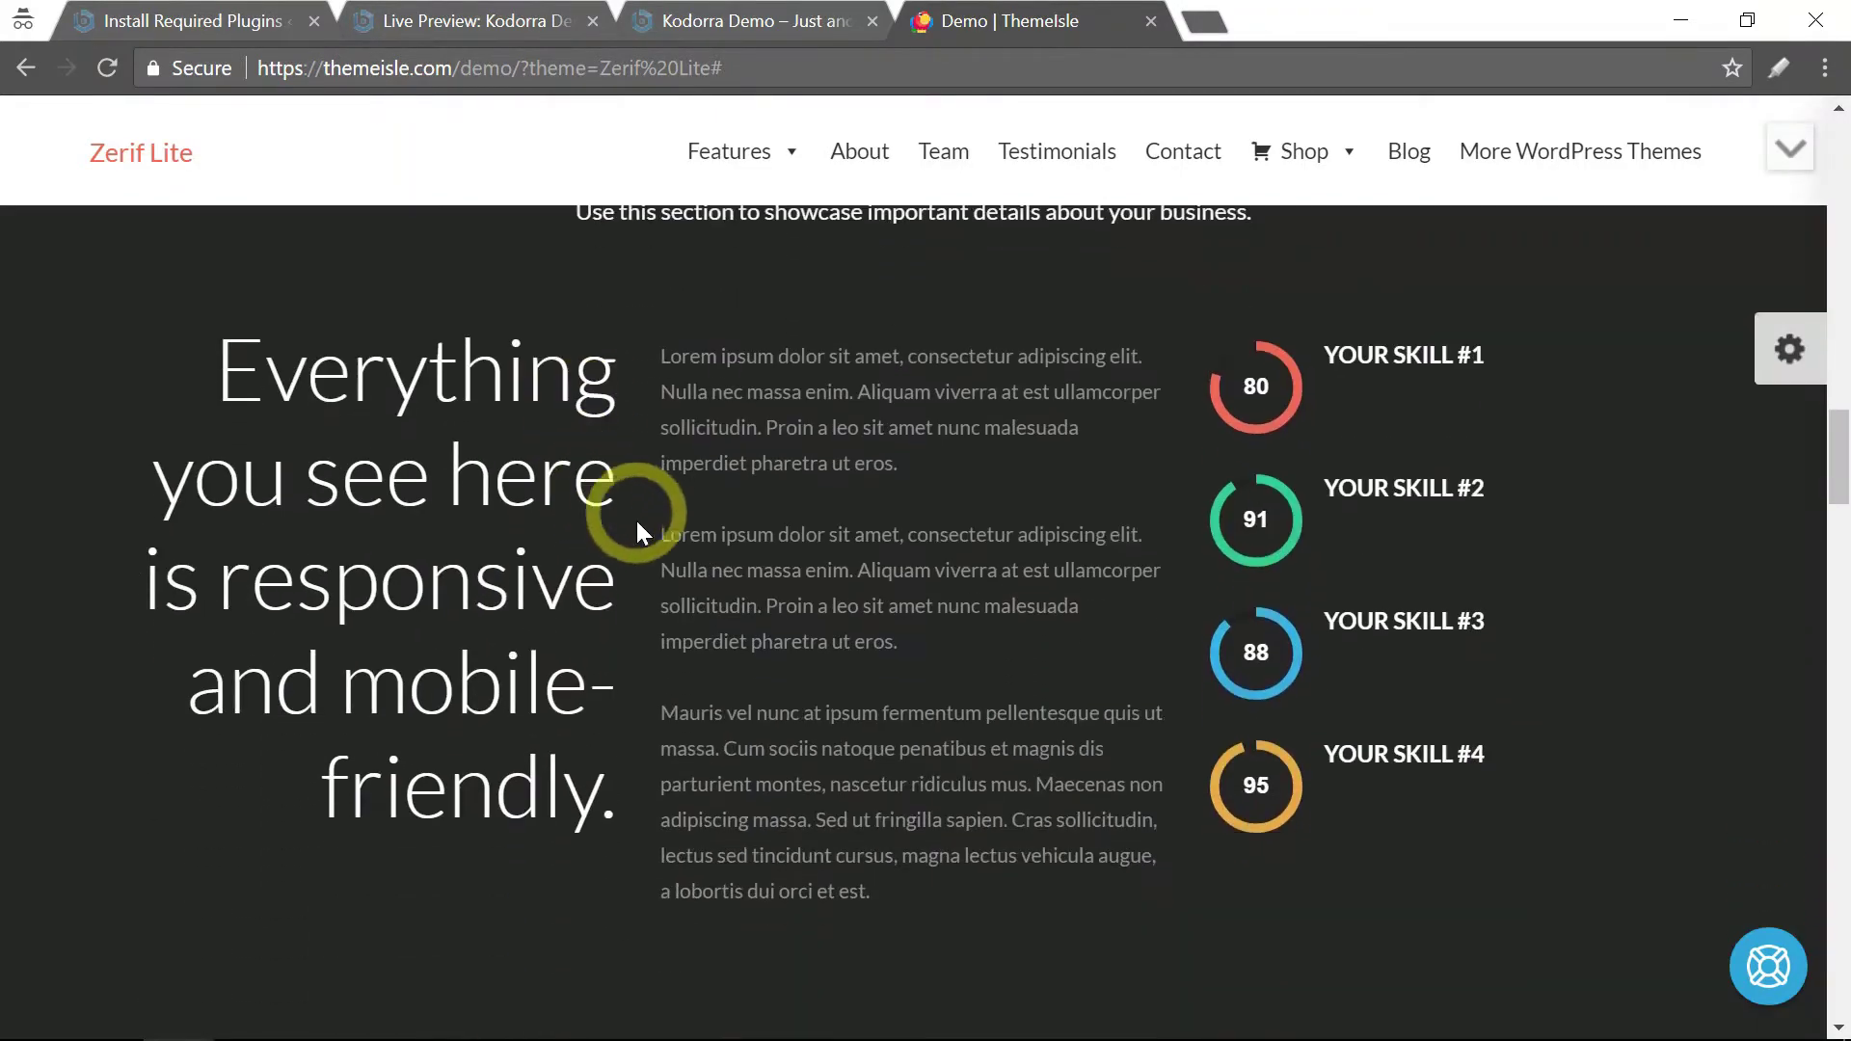
{"action": "scroll", "coordinate": [637, 518], "scroll_direction": "up", "scroll_amount": 15}
{"action": "scroll", "coordinate": [675, 511], "scroll_direction": "up", "scroll_amount": 15}
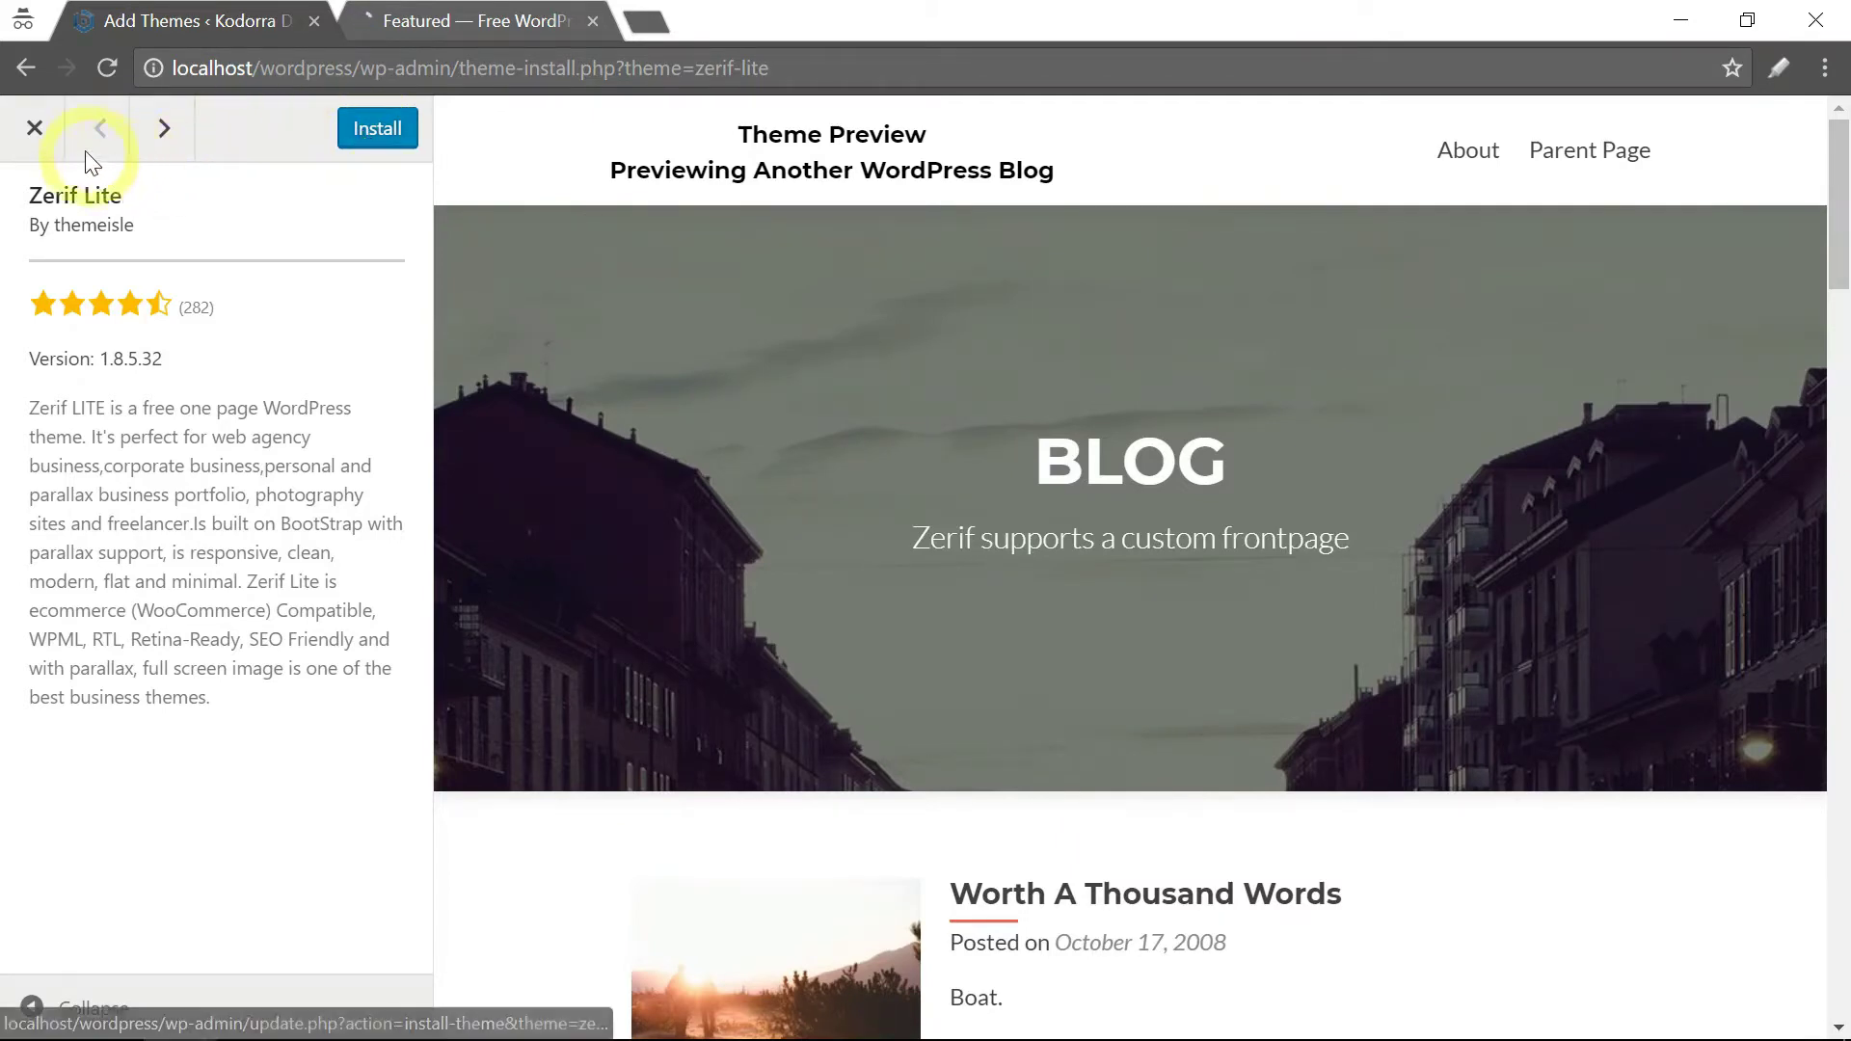
Close the Zerif Lite theme details and open the theme's live preview in a new browser tab
{"action": "left_click", "coordinate": [33, 128]}
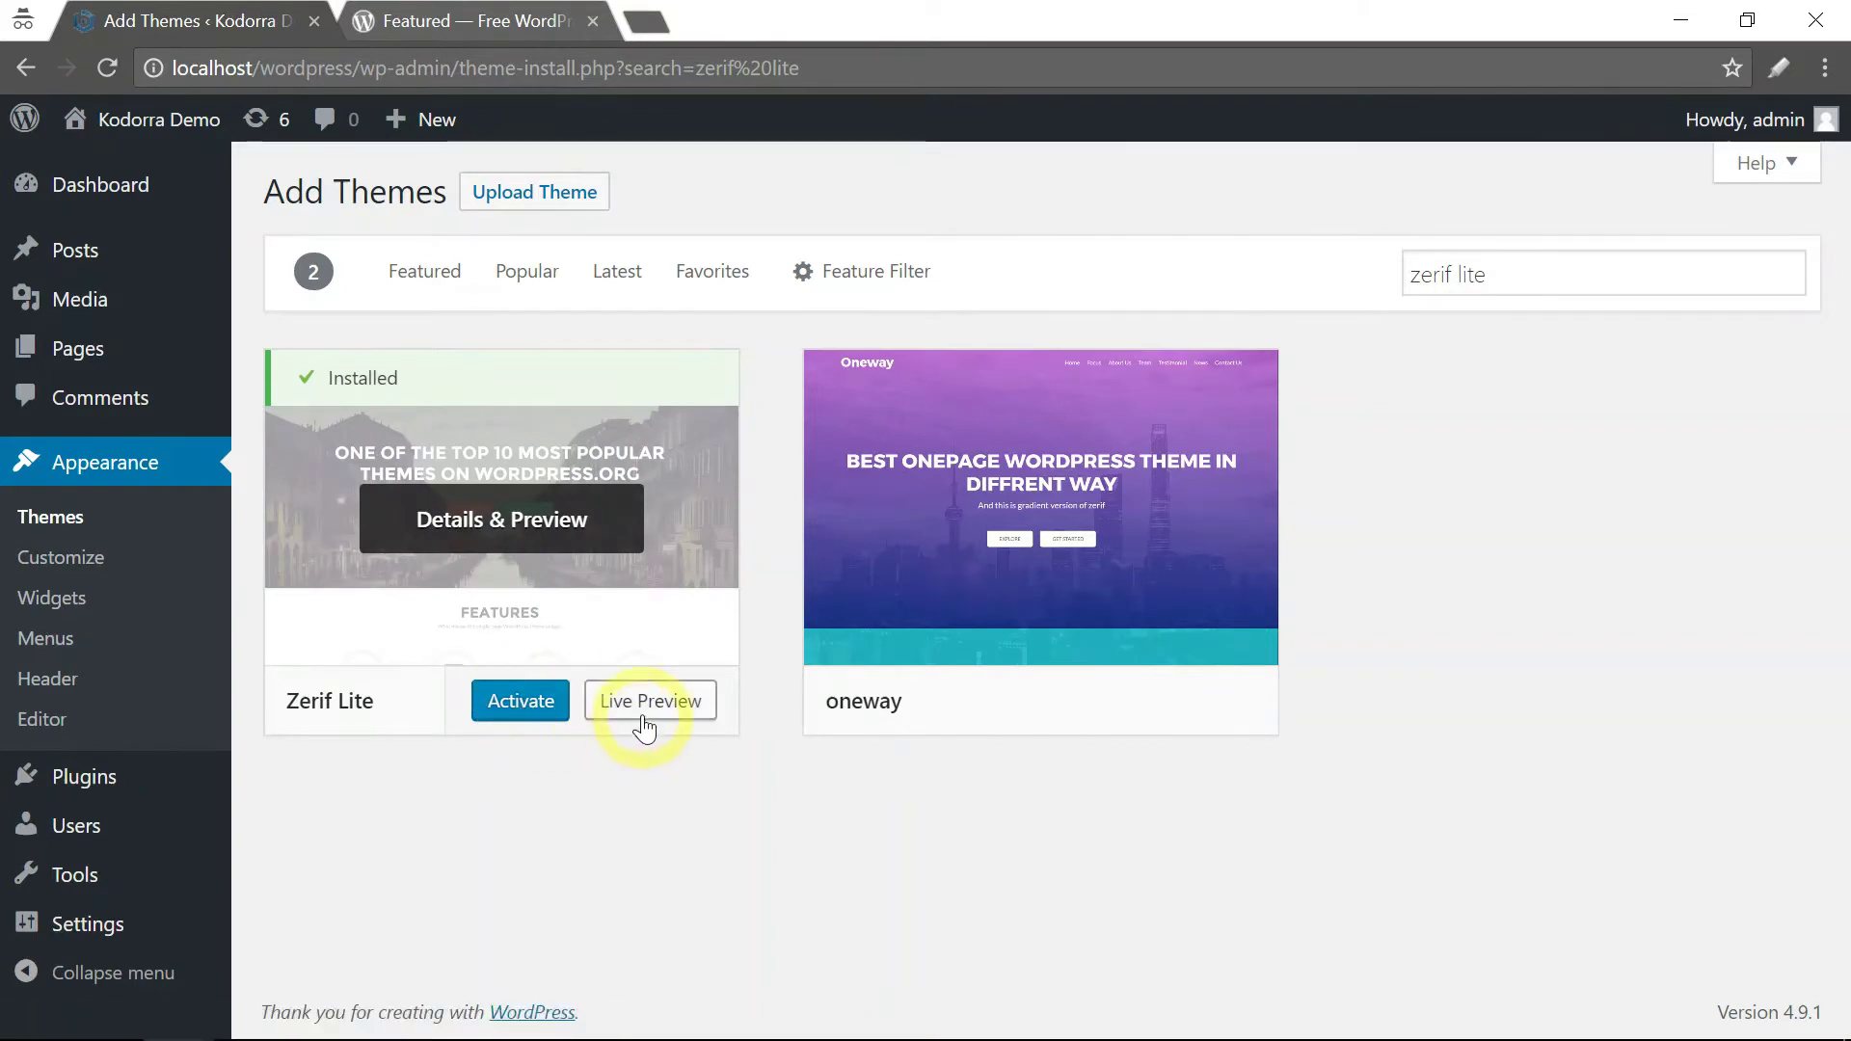
{"action": "right_click", "coordinate": [644, 713]}
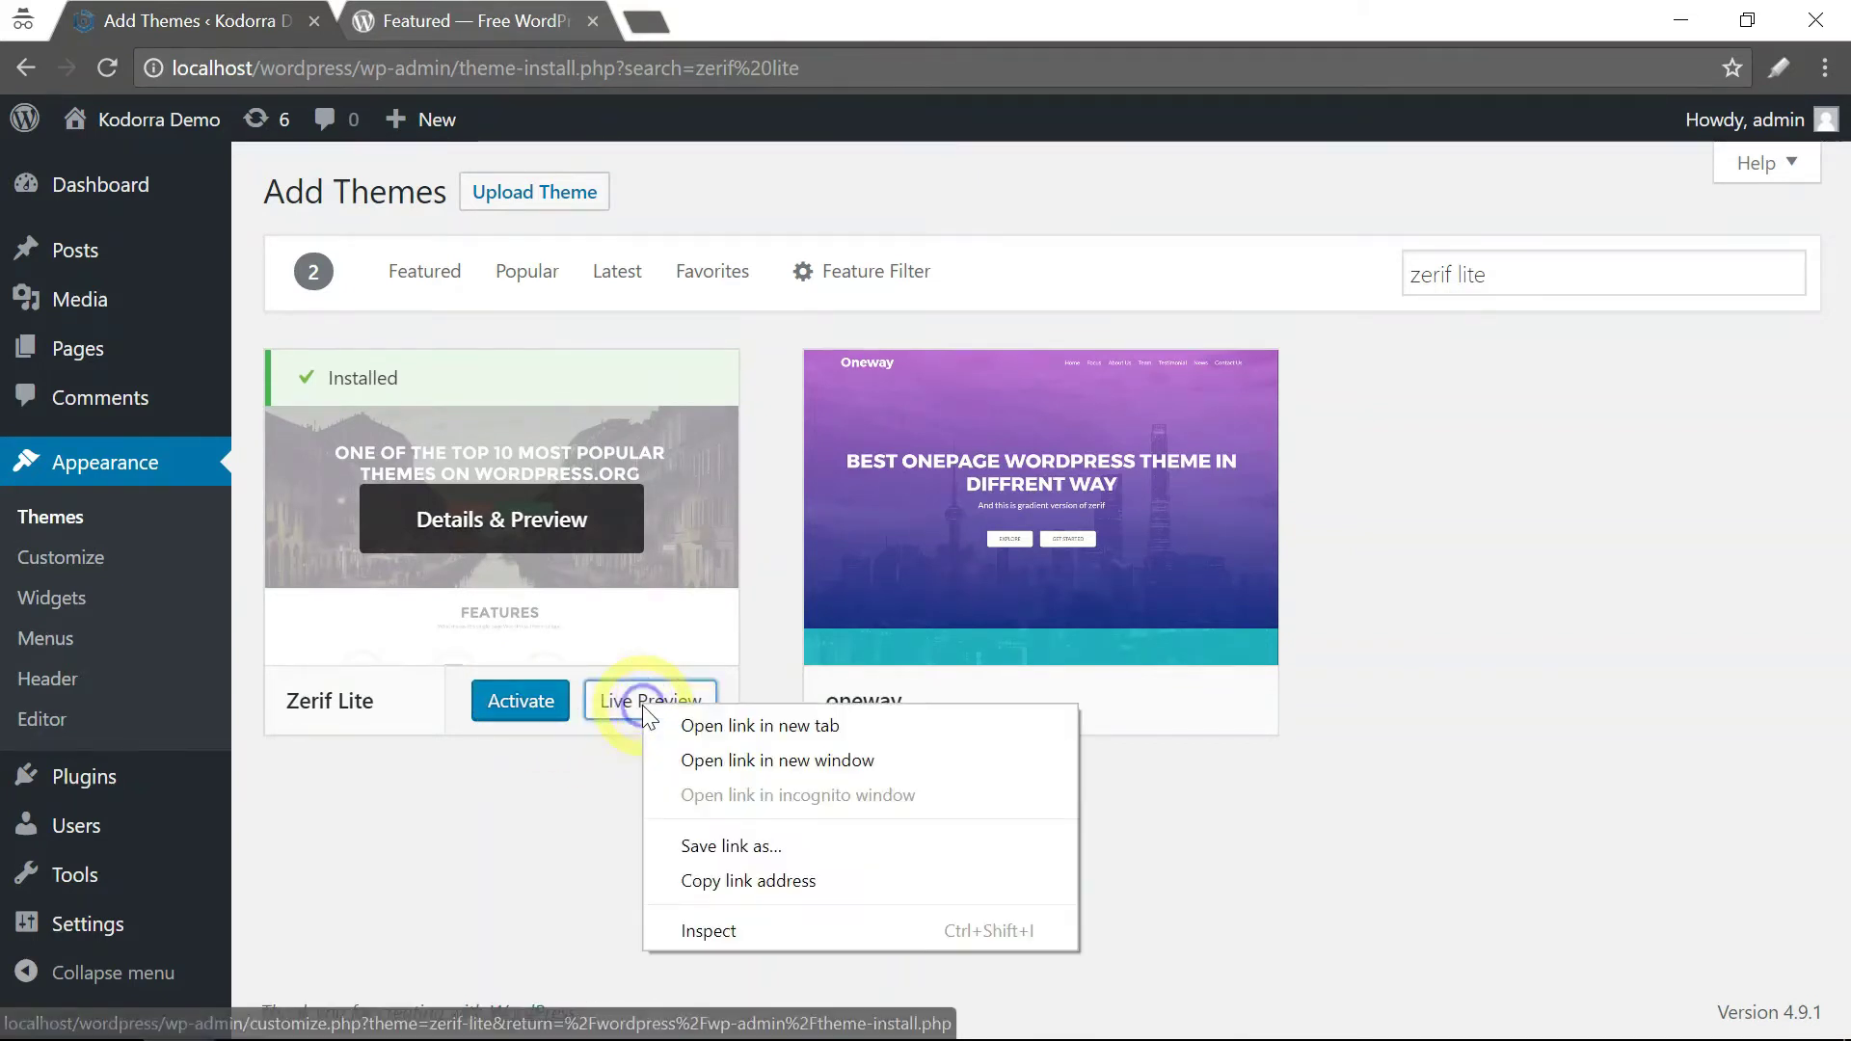
{"action": "left_click", "coordinate": [675, 722]}
{"action": "left_click", "coordinate": [538, 25]}
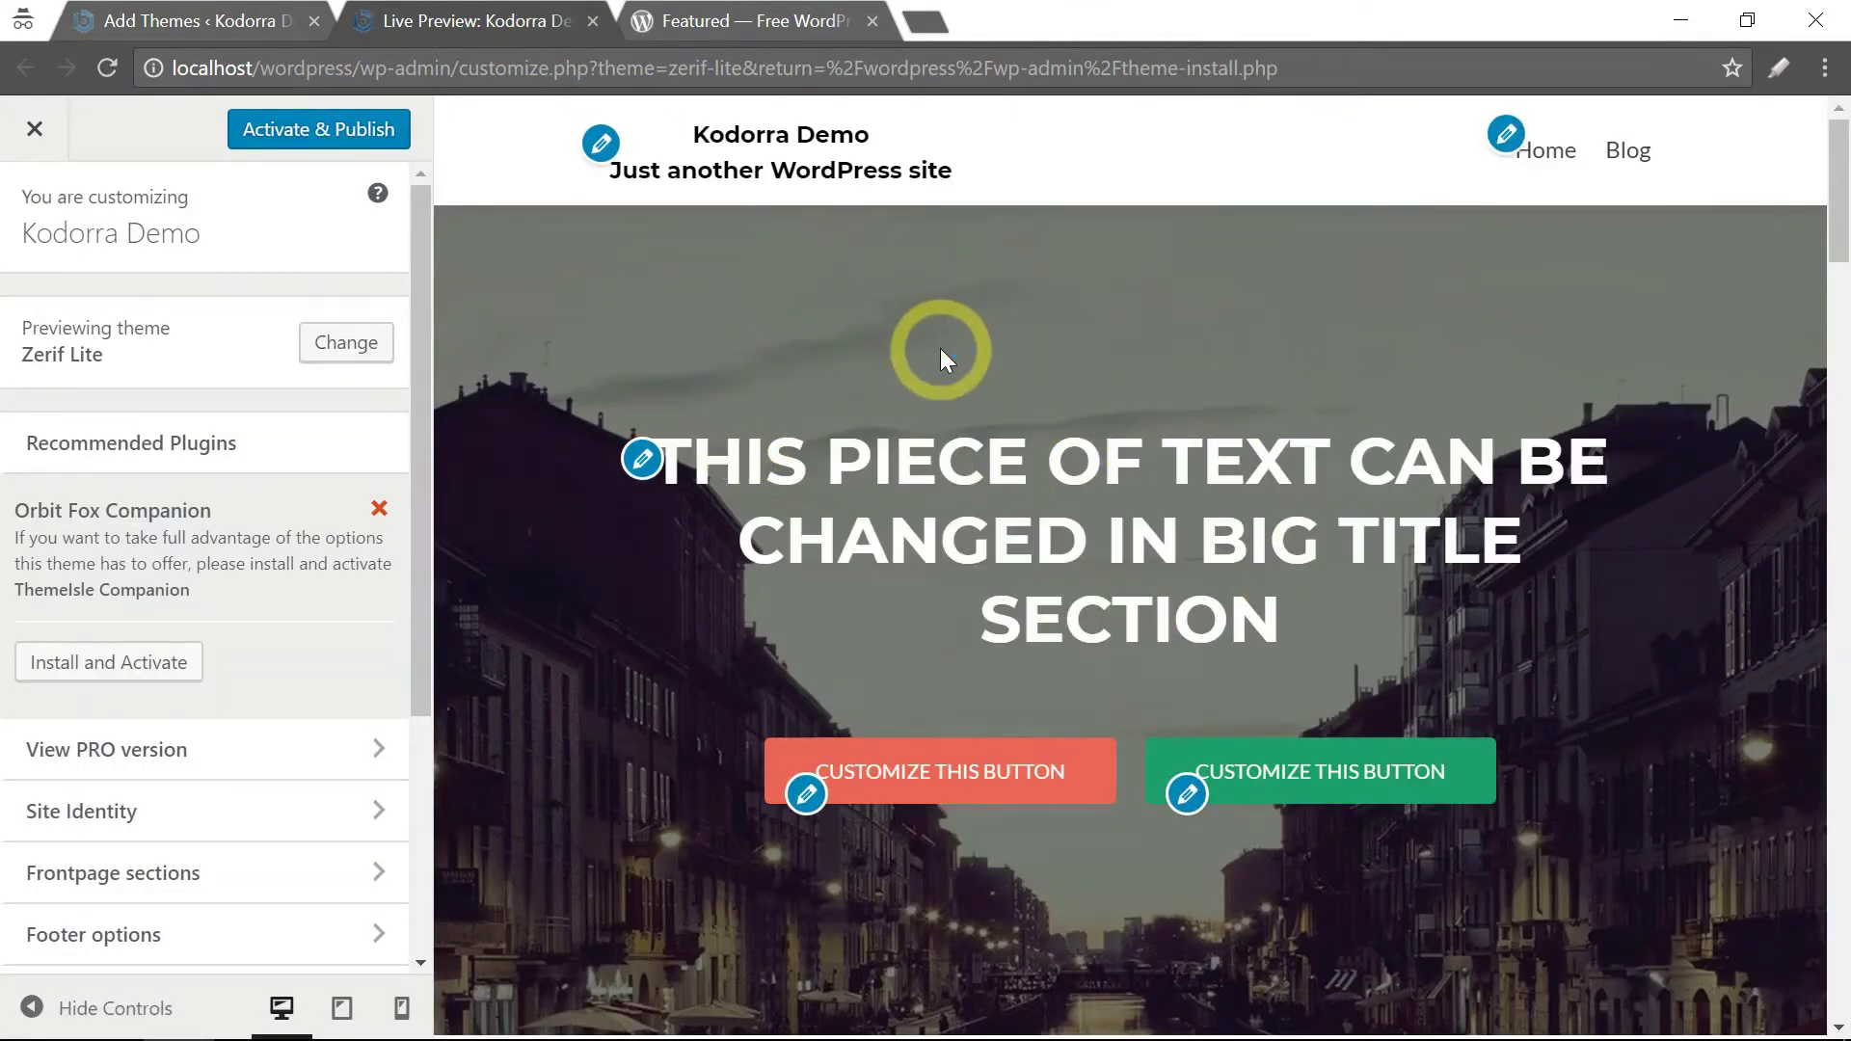
Examine the Zerif Lite live preview of the site, from the big title through the about, testimonials and latest news sections
{"action": "scroll", "coordinate": [941, 347], "scroll_direction": "down", "scroll_amount": 9}
{"action": "scroll", "coordinate": [921, 376], "scroll_direction": "down", "scroll_amount": 4}
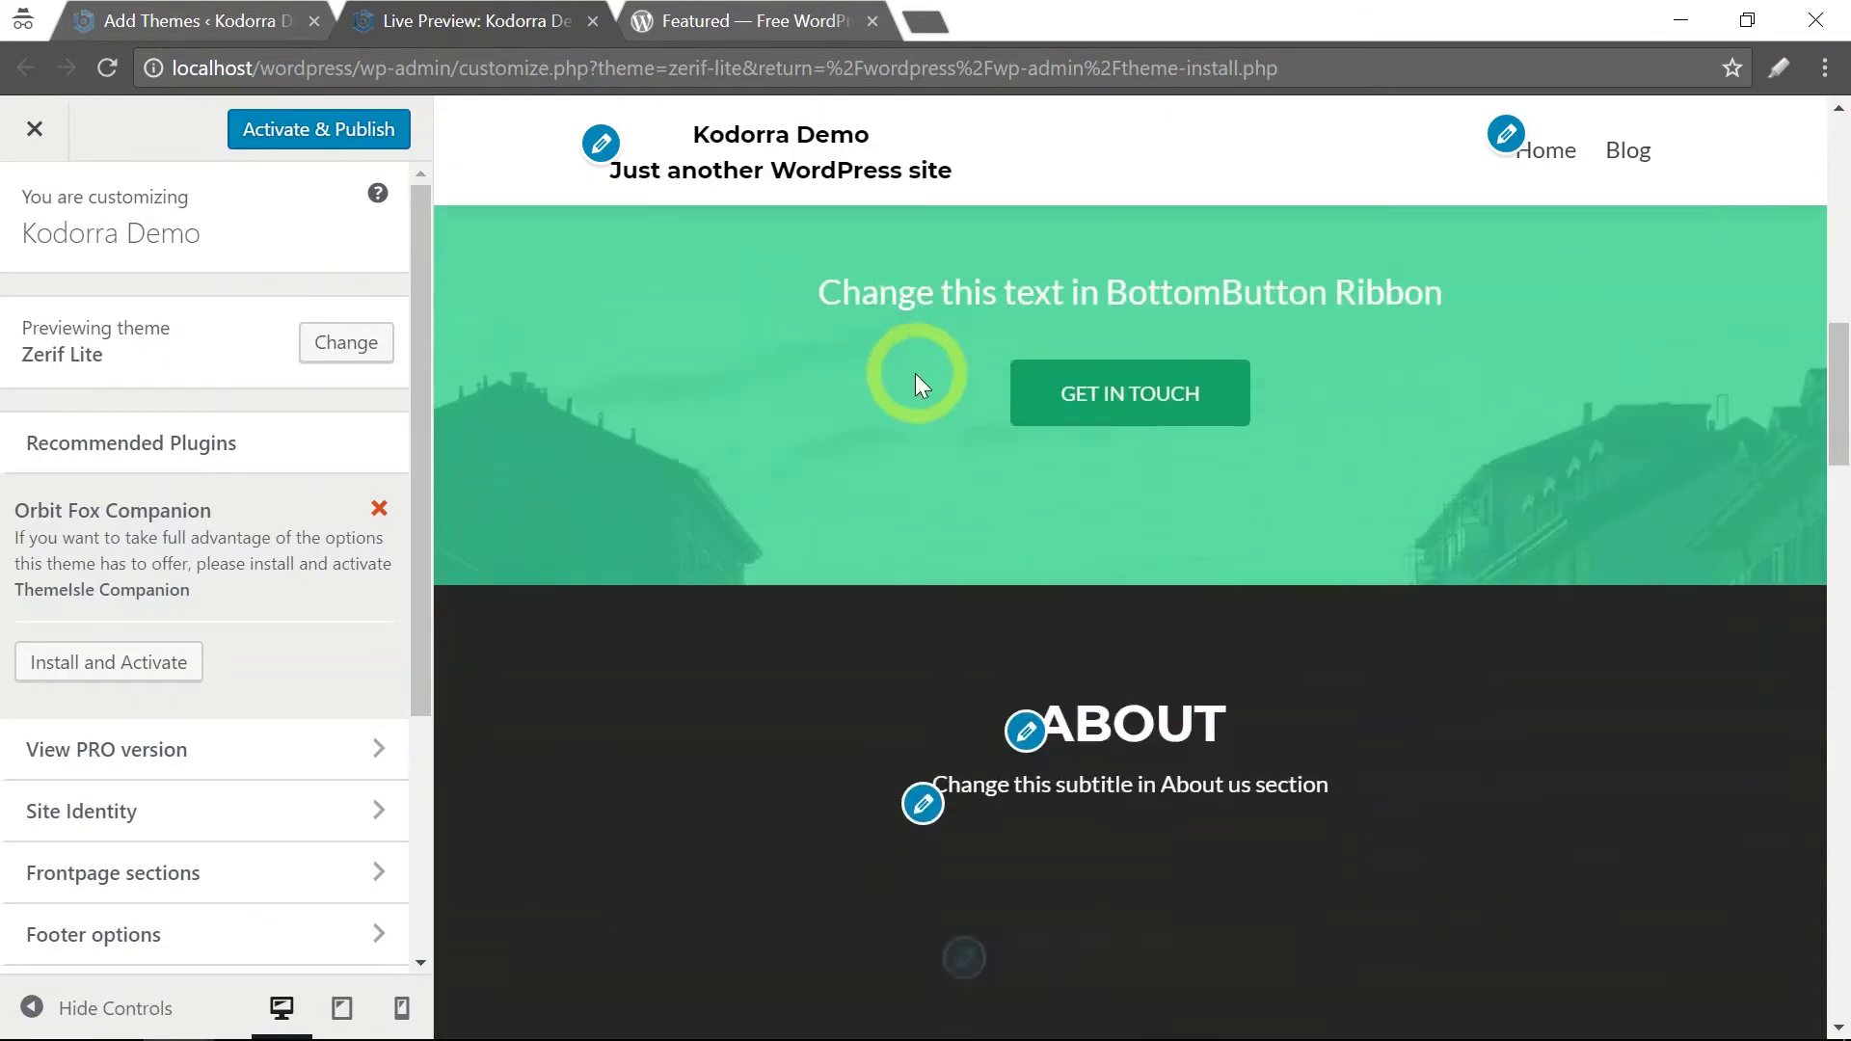
{"action": "scroll", "coordinate": [900, 397], "scroll_direction": "down", "scroll_amount": 6}
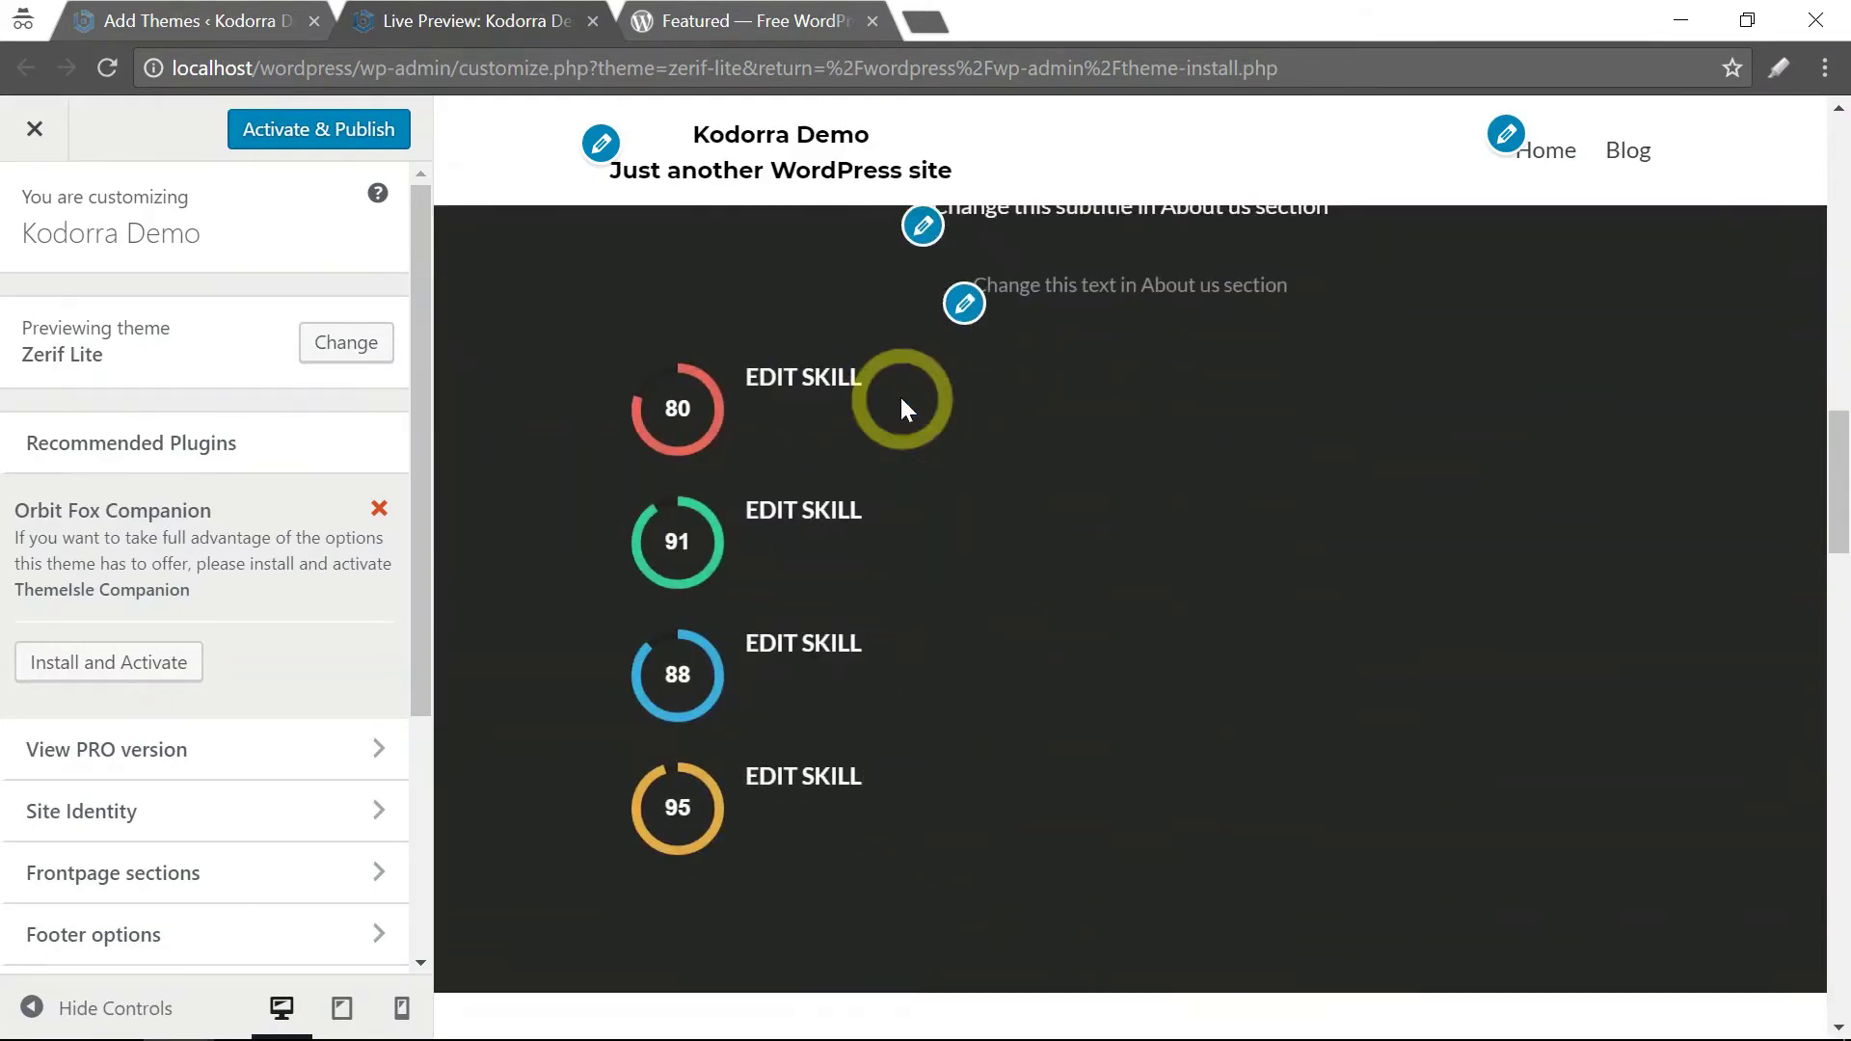
{"action": "scroll", "coordinate": [901, 400], "scroll_direction": "down", "scroll_amount": 10}
{"action": "scroll", "coordinate": [771, 483], "scroll_direction": "down", "scroll_amount": 4}
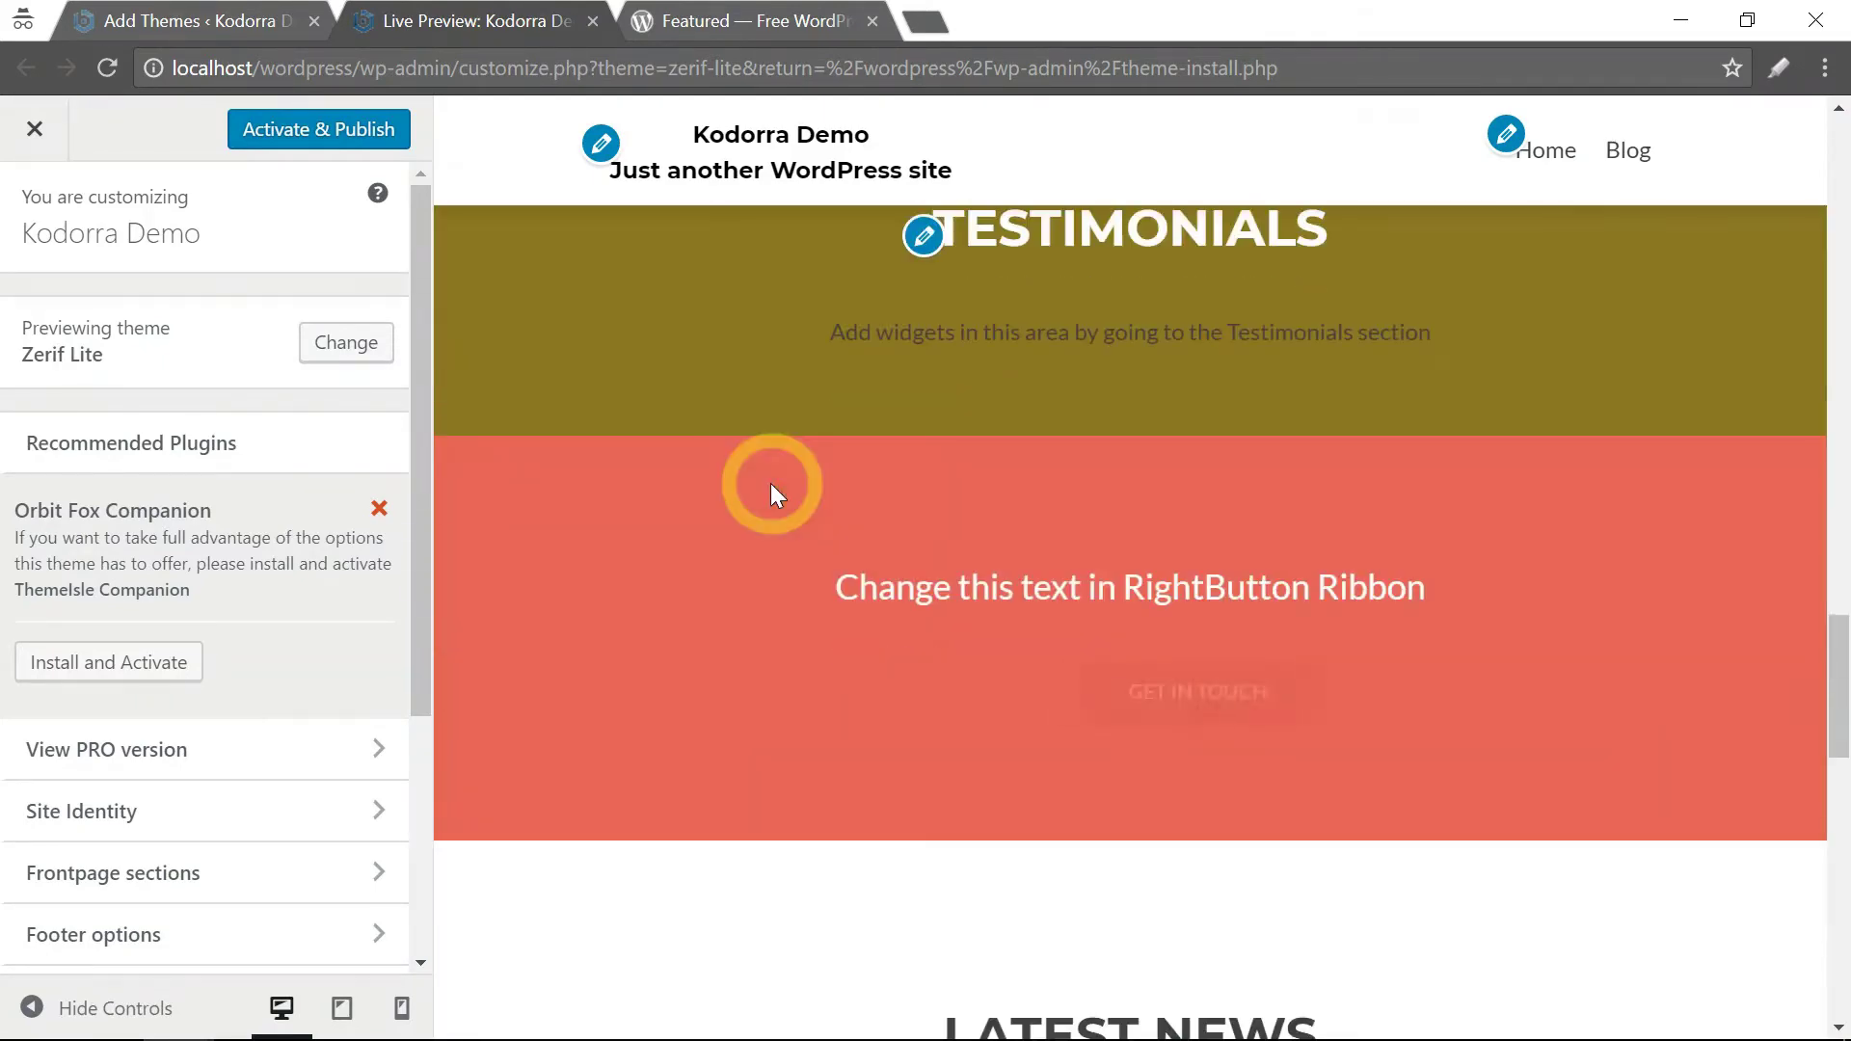
{"action": "scroll", "coordinate": [771, 483], "scroll_direction": "down", "scroll_amount": 9}
{"action": "scroll", "coordinate": [771, 482], "scroll_direction": "up", "scroll_amount": 20}
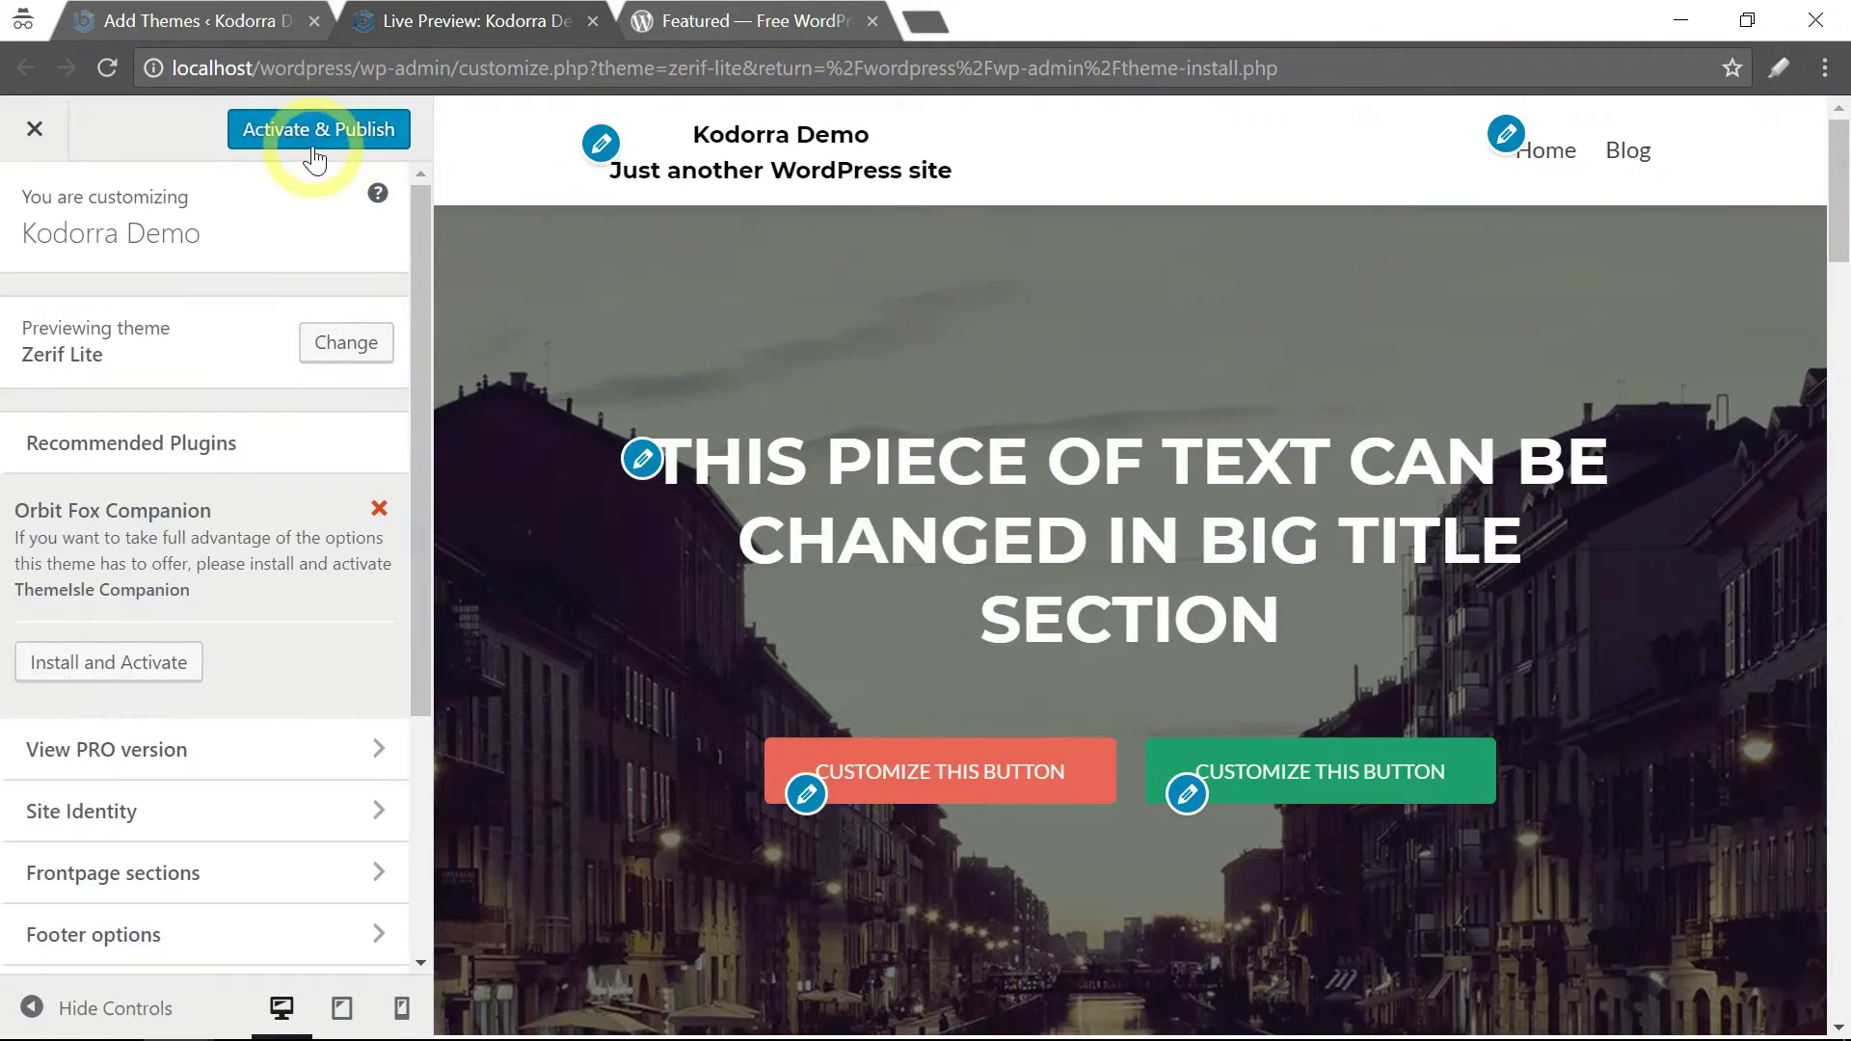
Return to the theme search results and activate the installed Zerif Lite theme
{"action": "left_click", "coordinate": [239, 26]}
{"action": "mouse_move", "coordinate": [598, 524]}
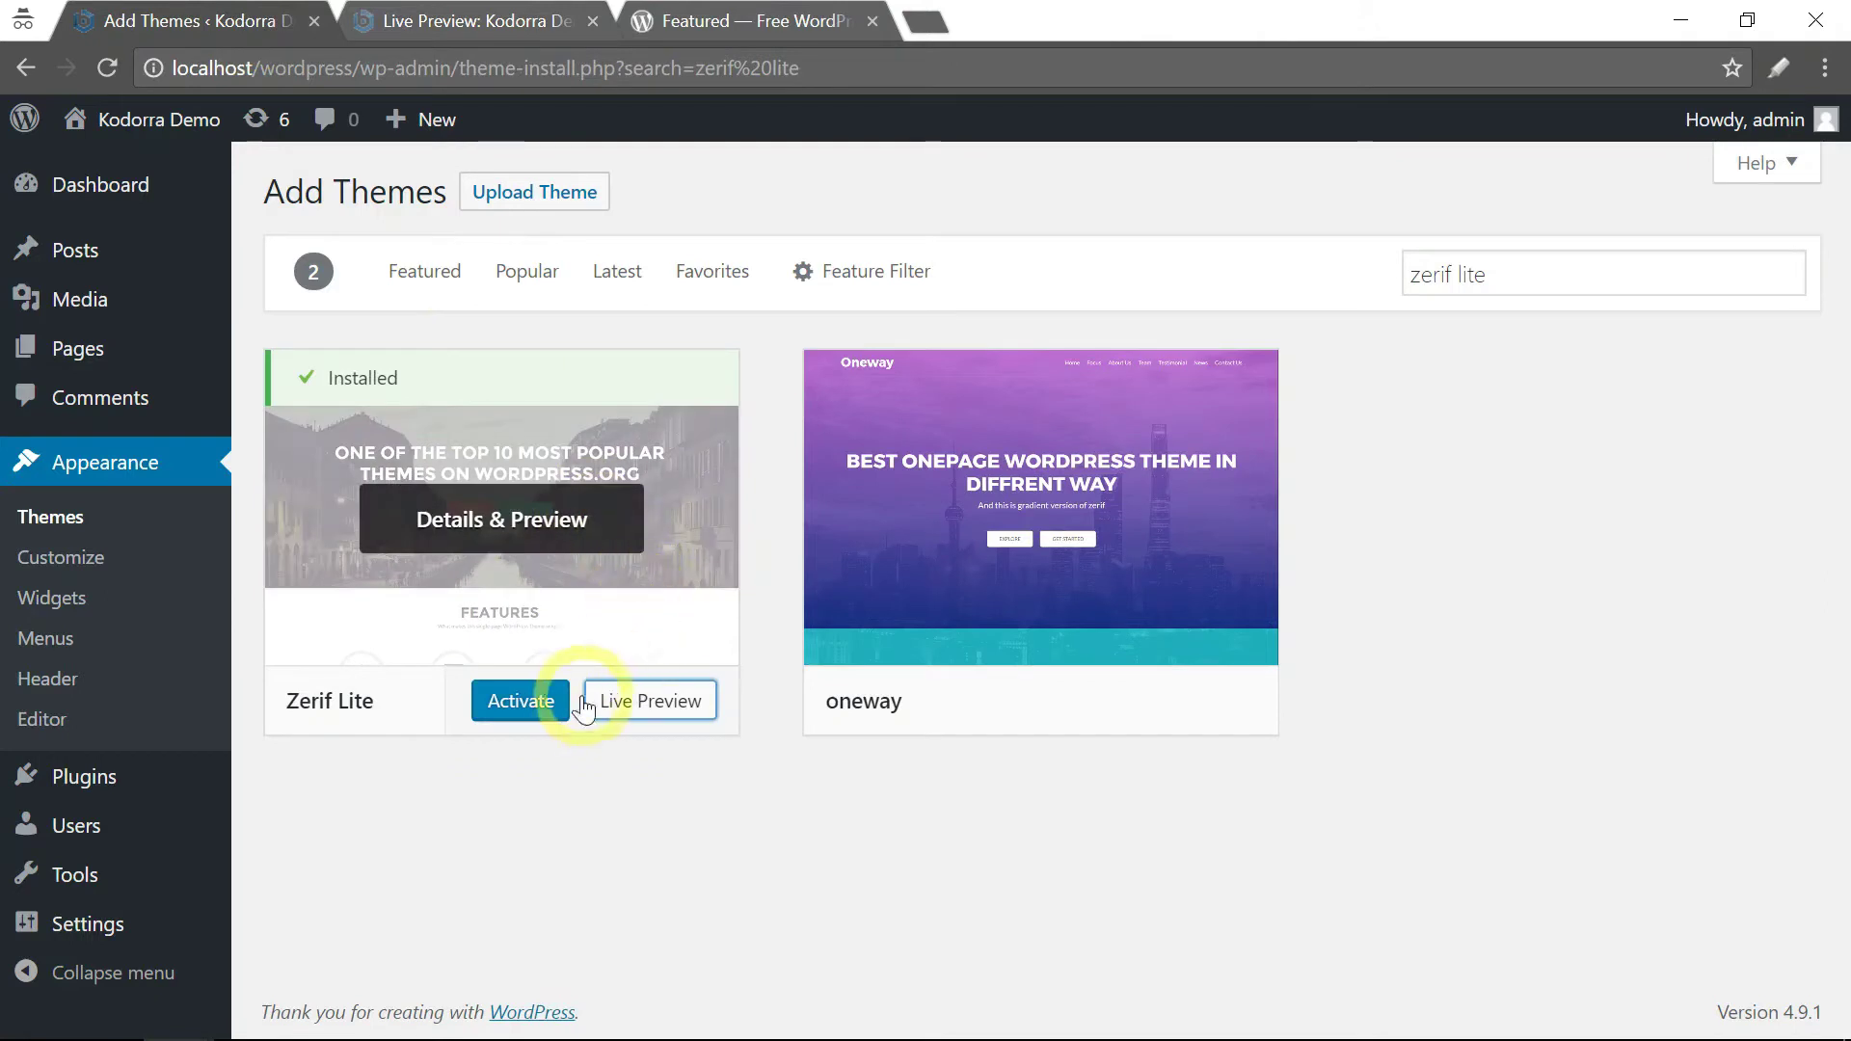
{"action": "left_click", "coordinate": [524, 713]}
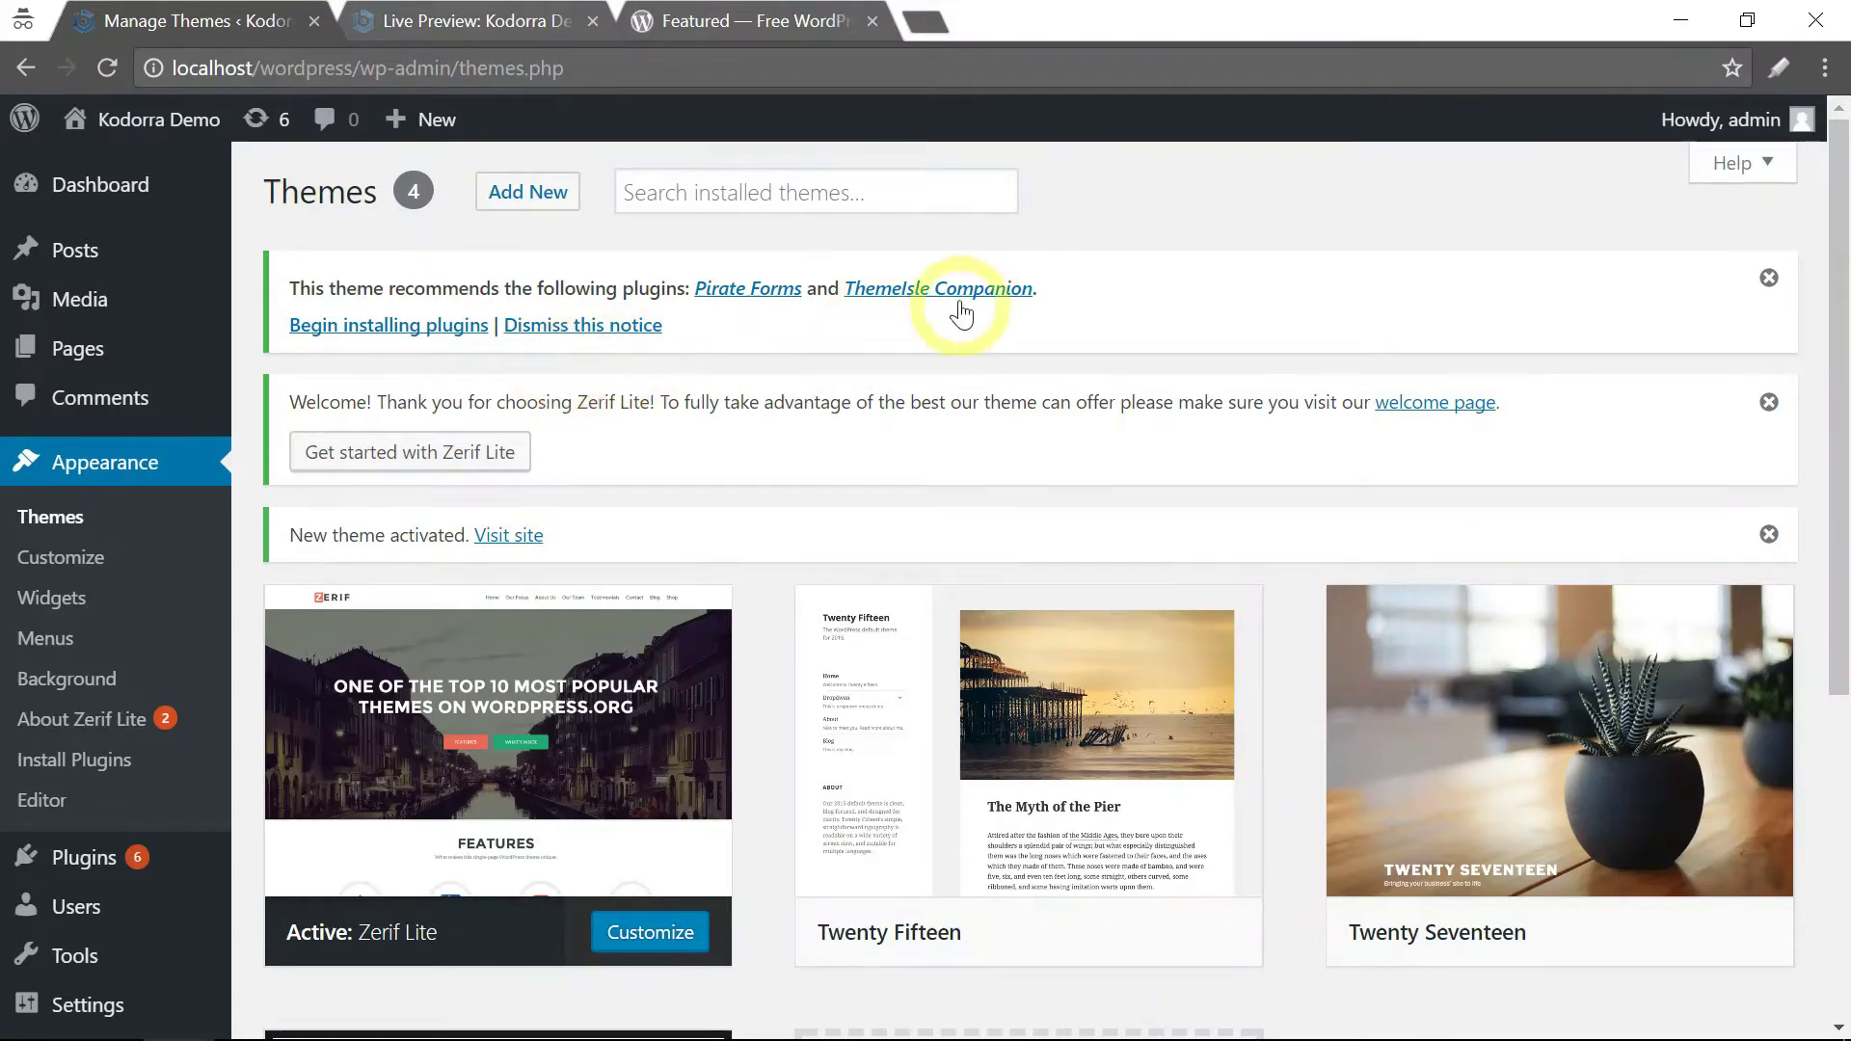
Install and activate the theme's recommended plugins, Pirate Forms and ThemeIsle Companion
{"action": "left_click", "coordinate": [401, 328]}
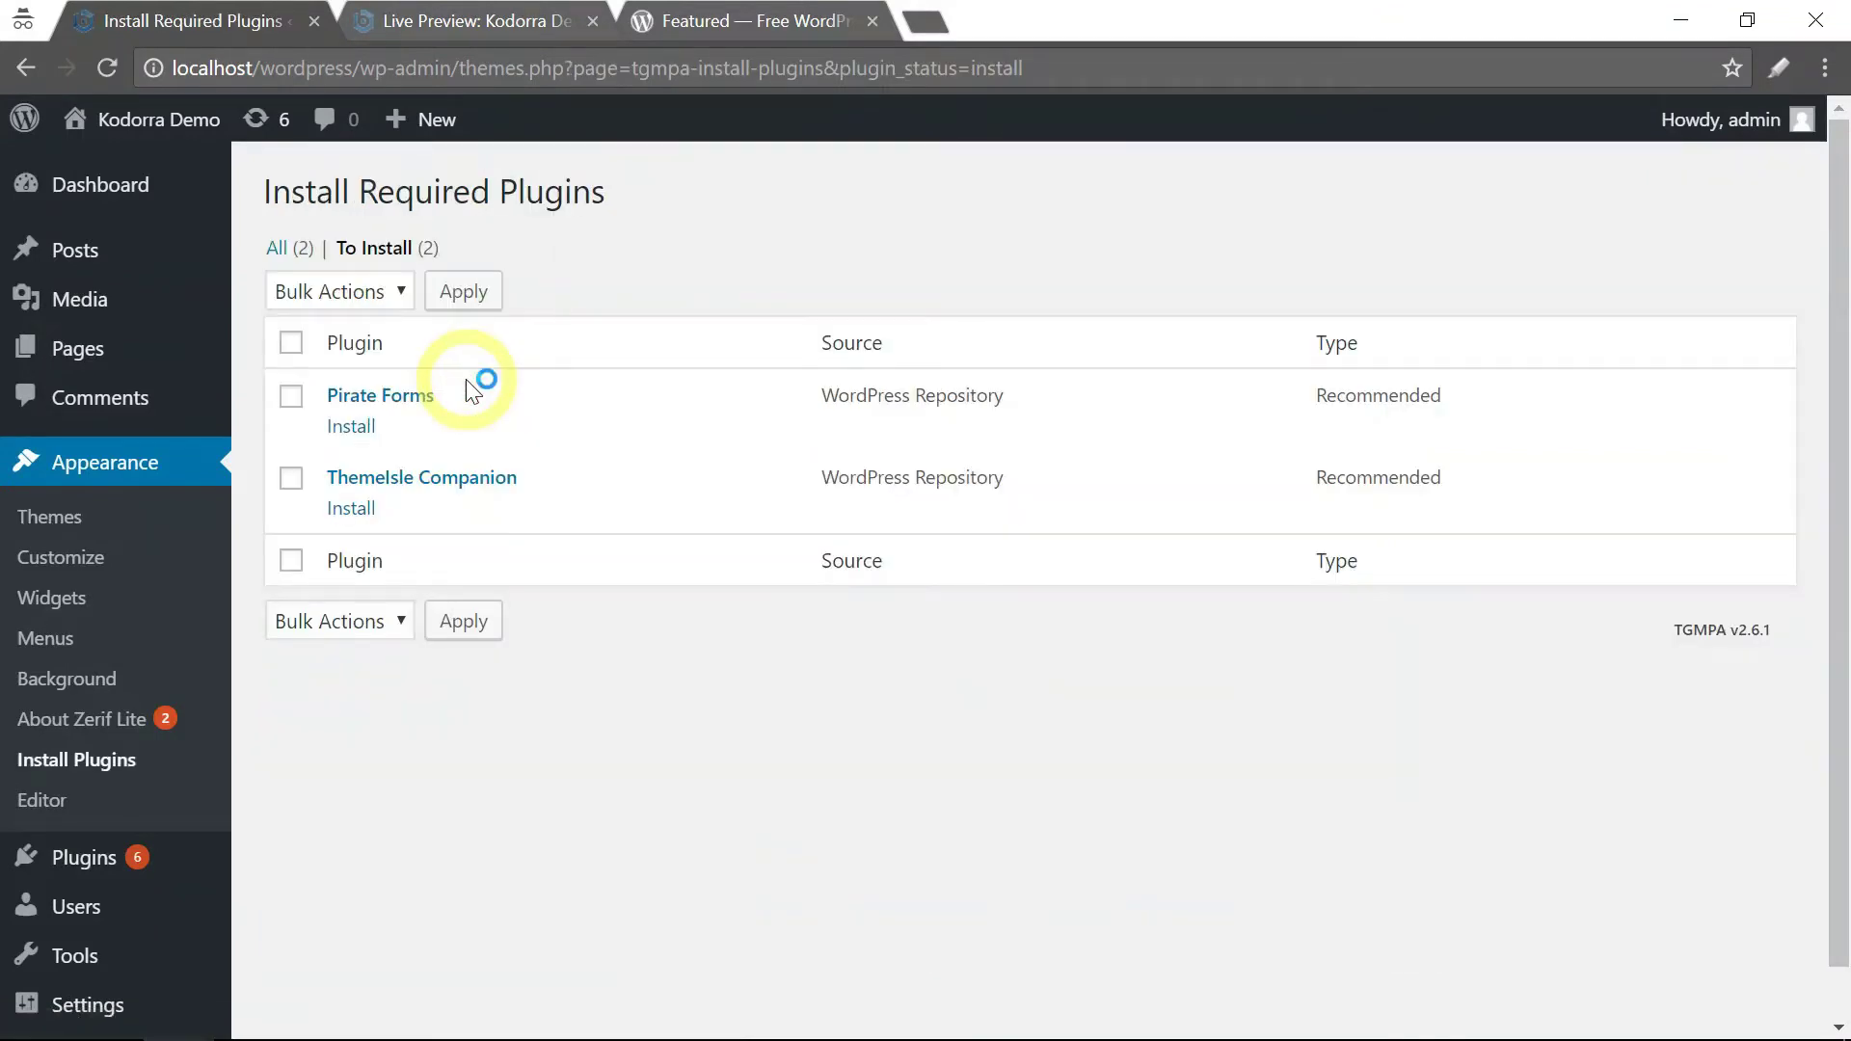
{"action": "left_click", "coordinate": [355, 429]}
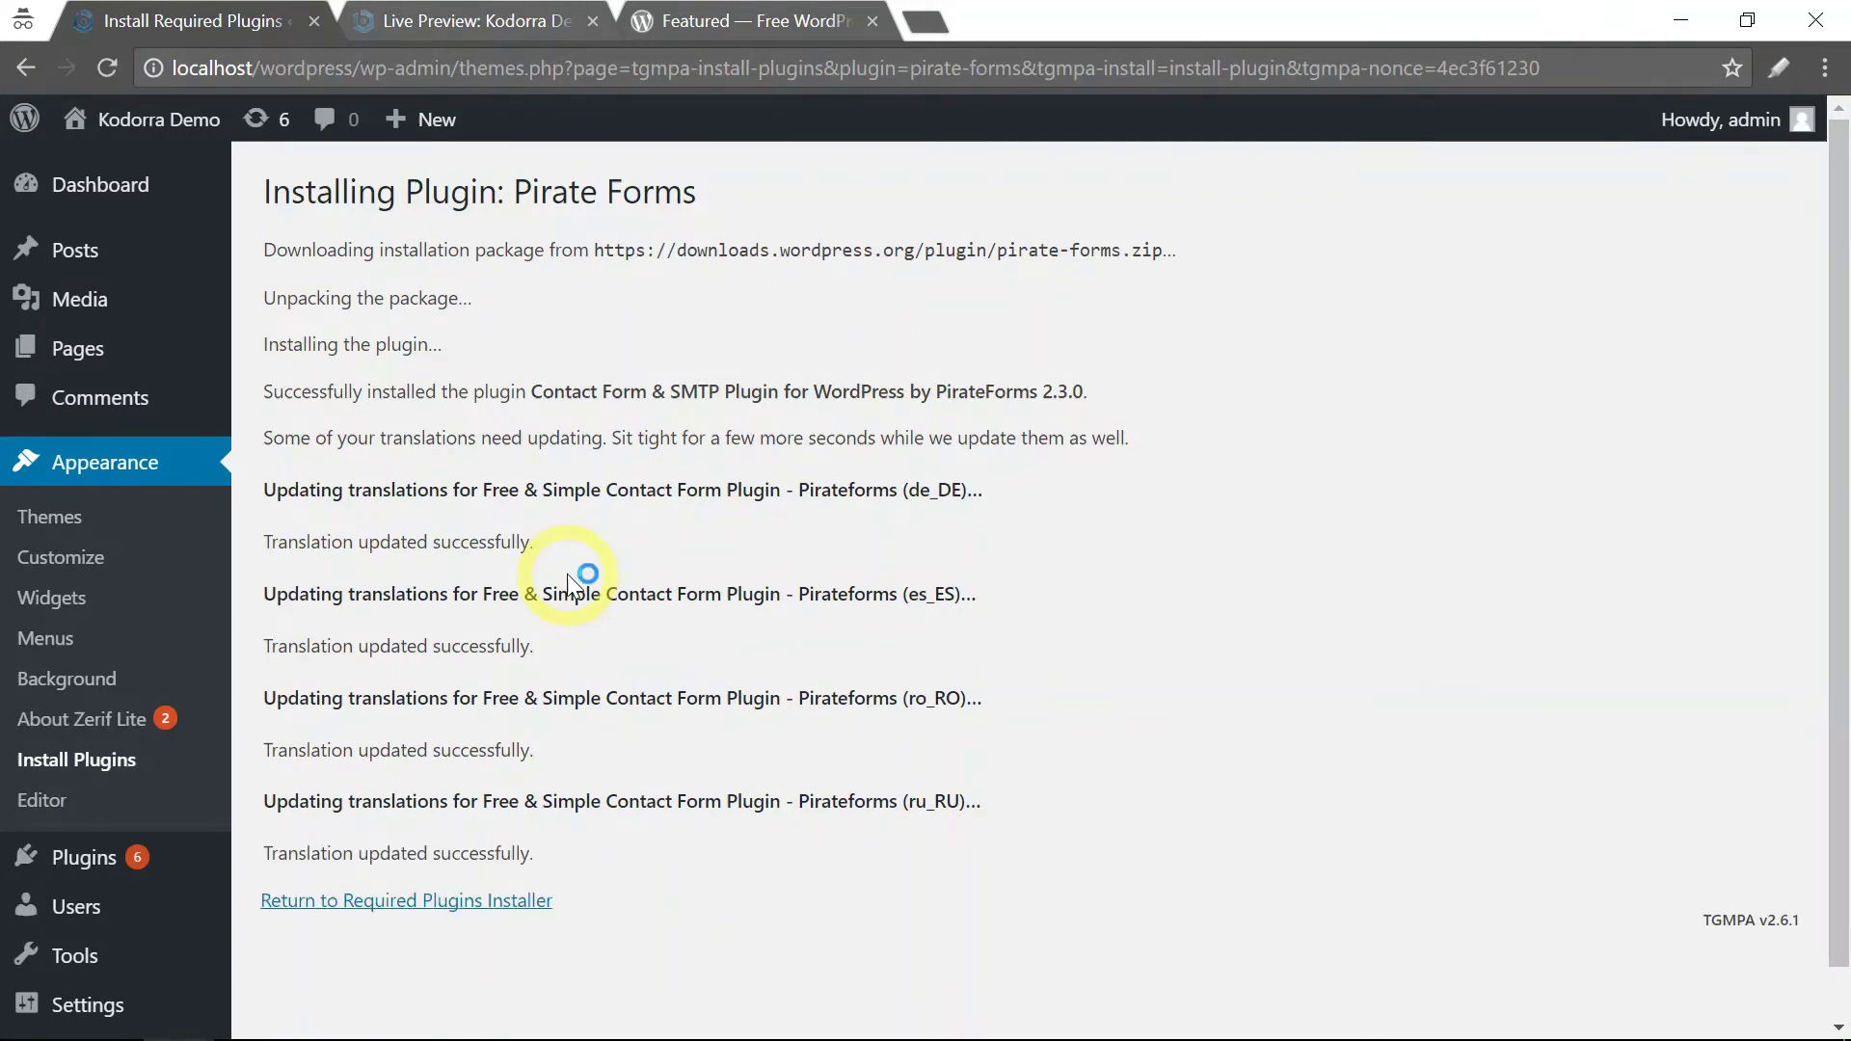
{"action": "left_click", "coordinate": [492, 901]}
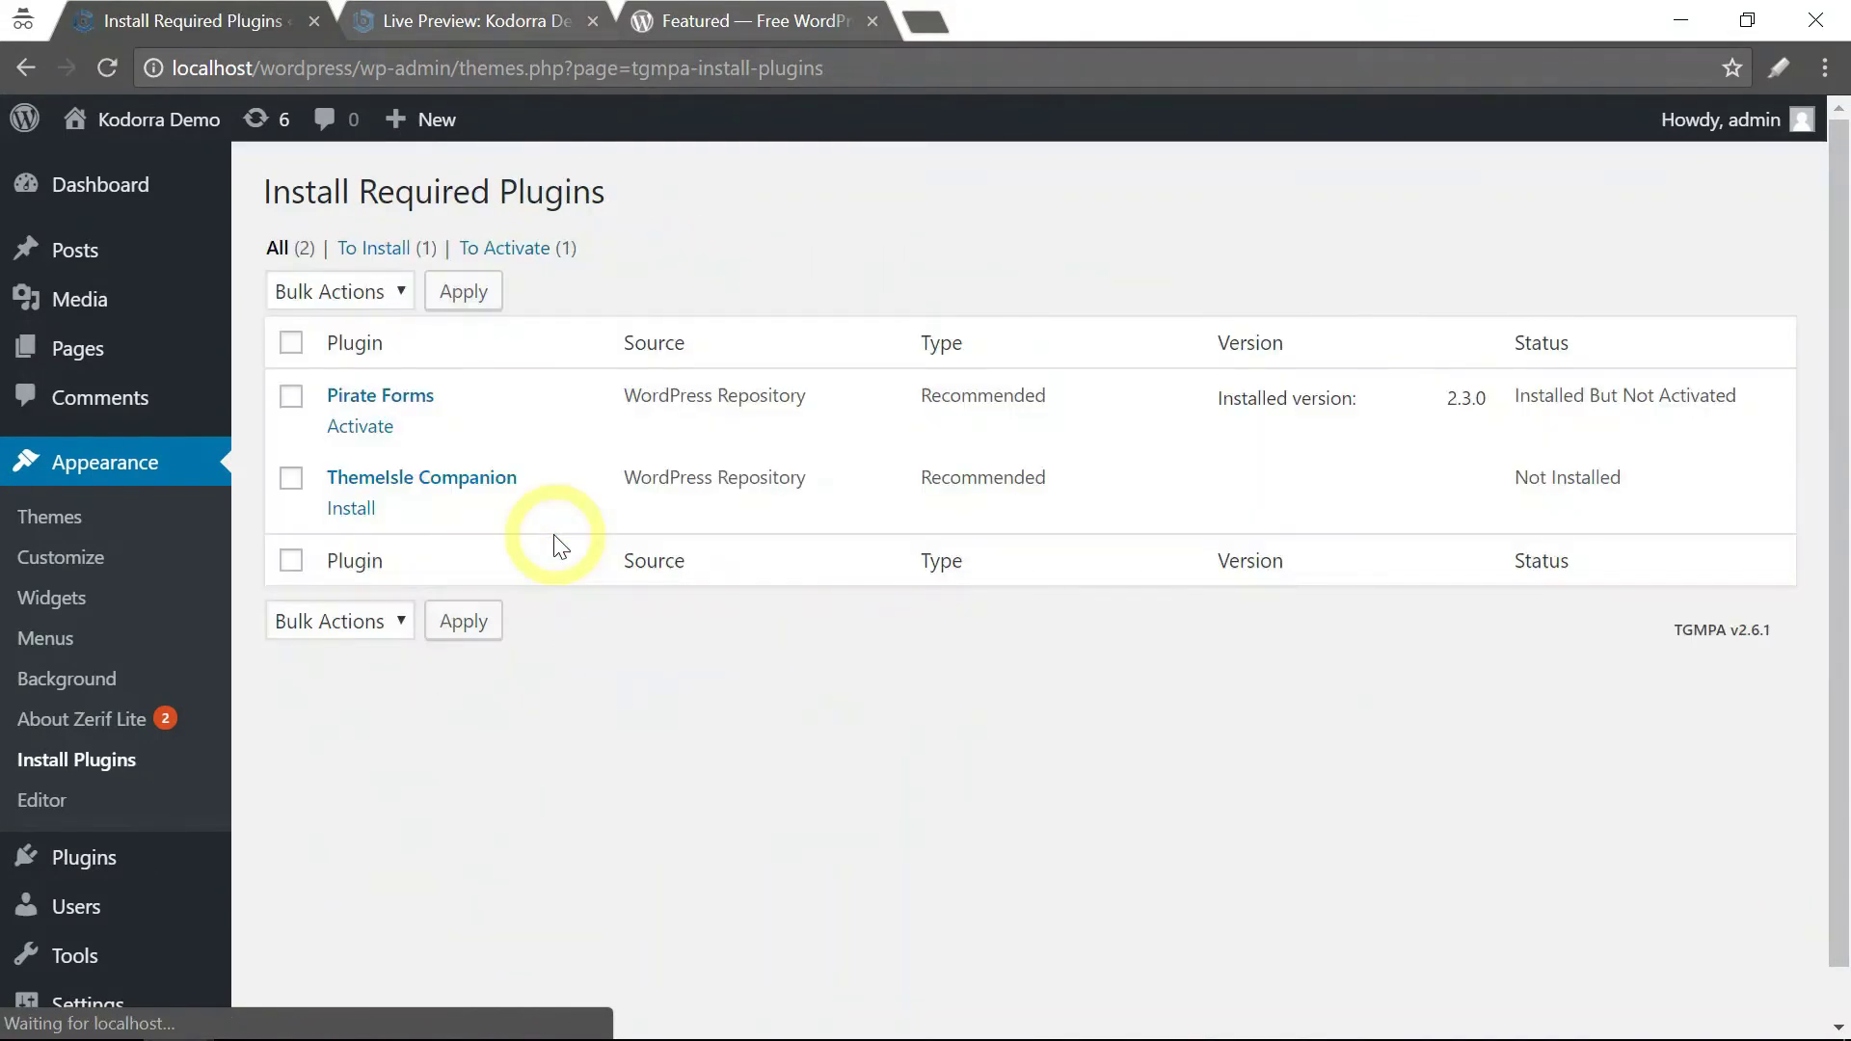
{"action": "left_click", "coordinate": [343, 511]}
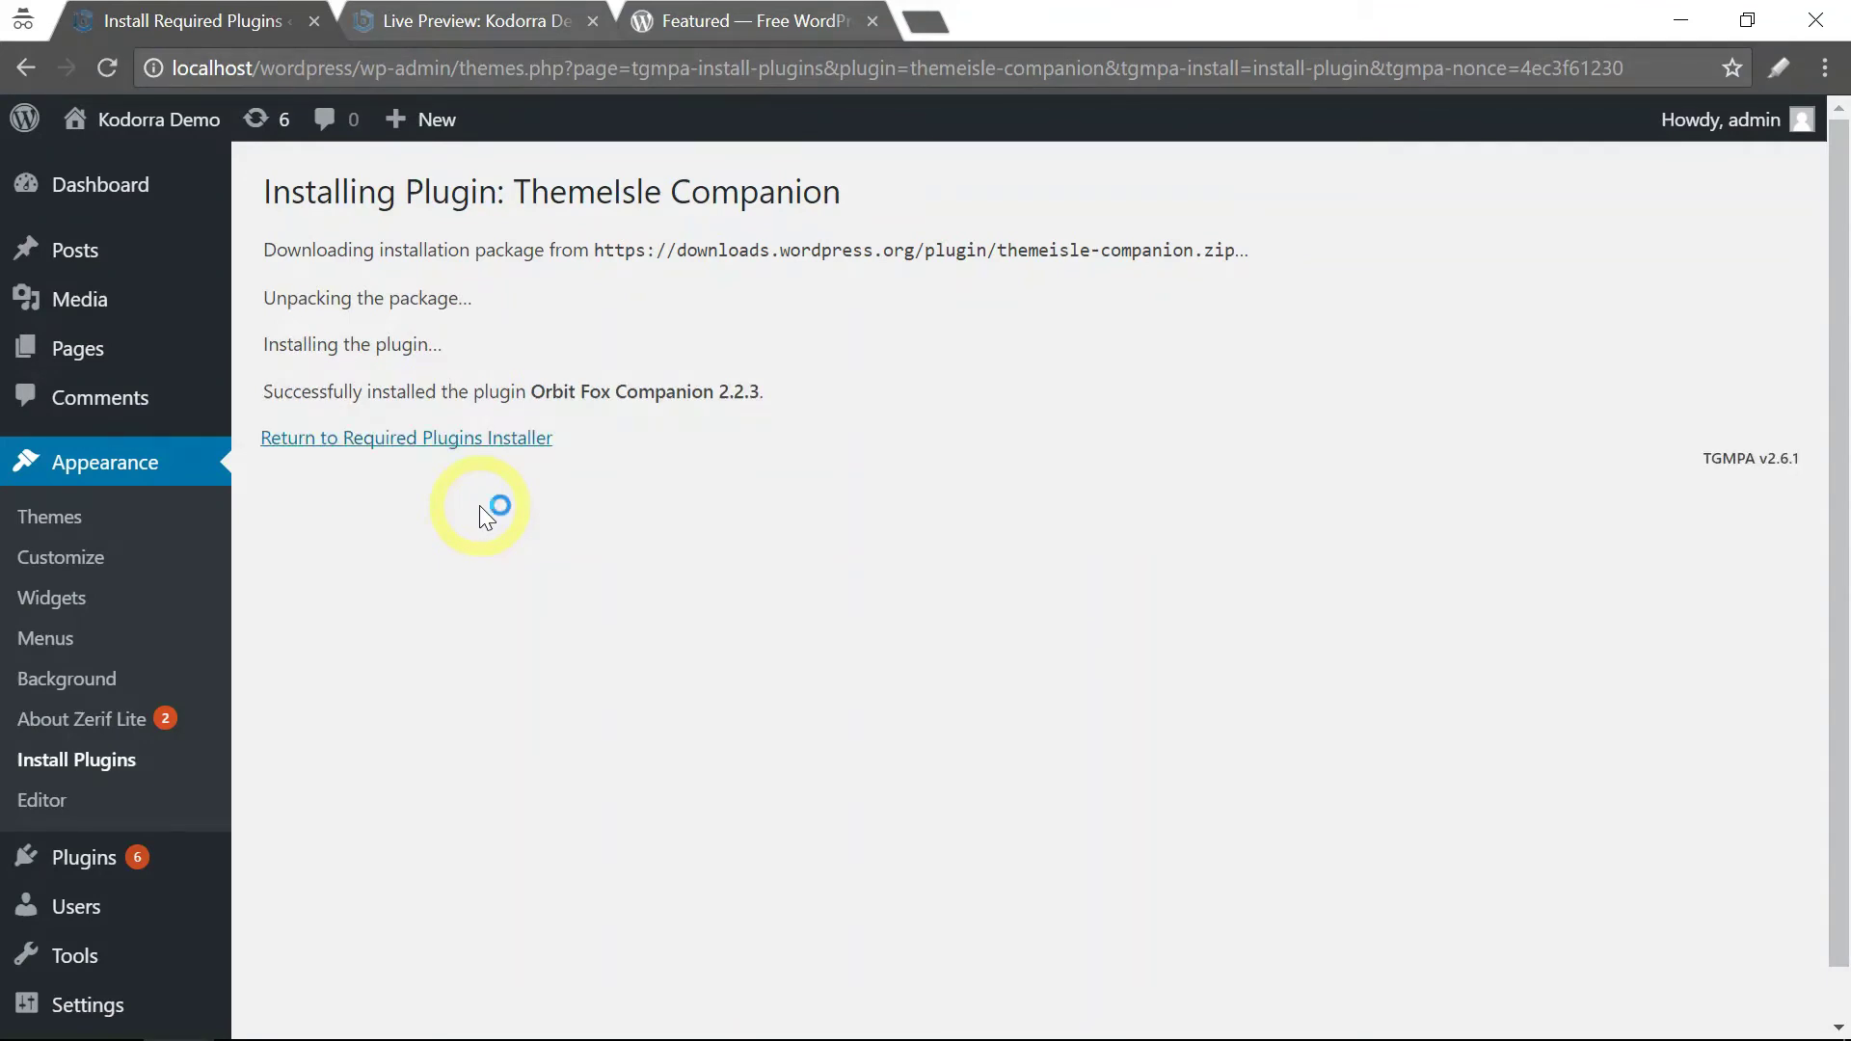
{"action": "left_click", "coordinate": [461, 440]}
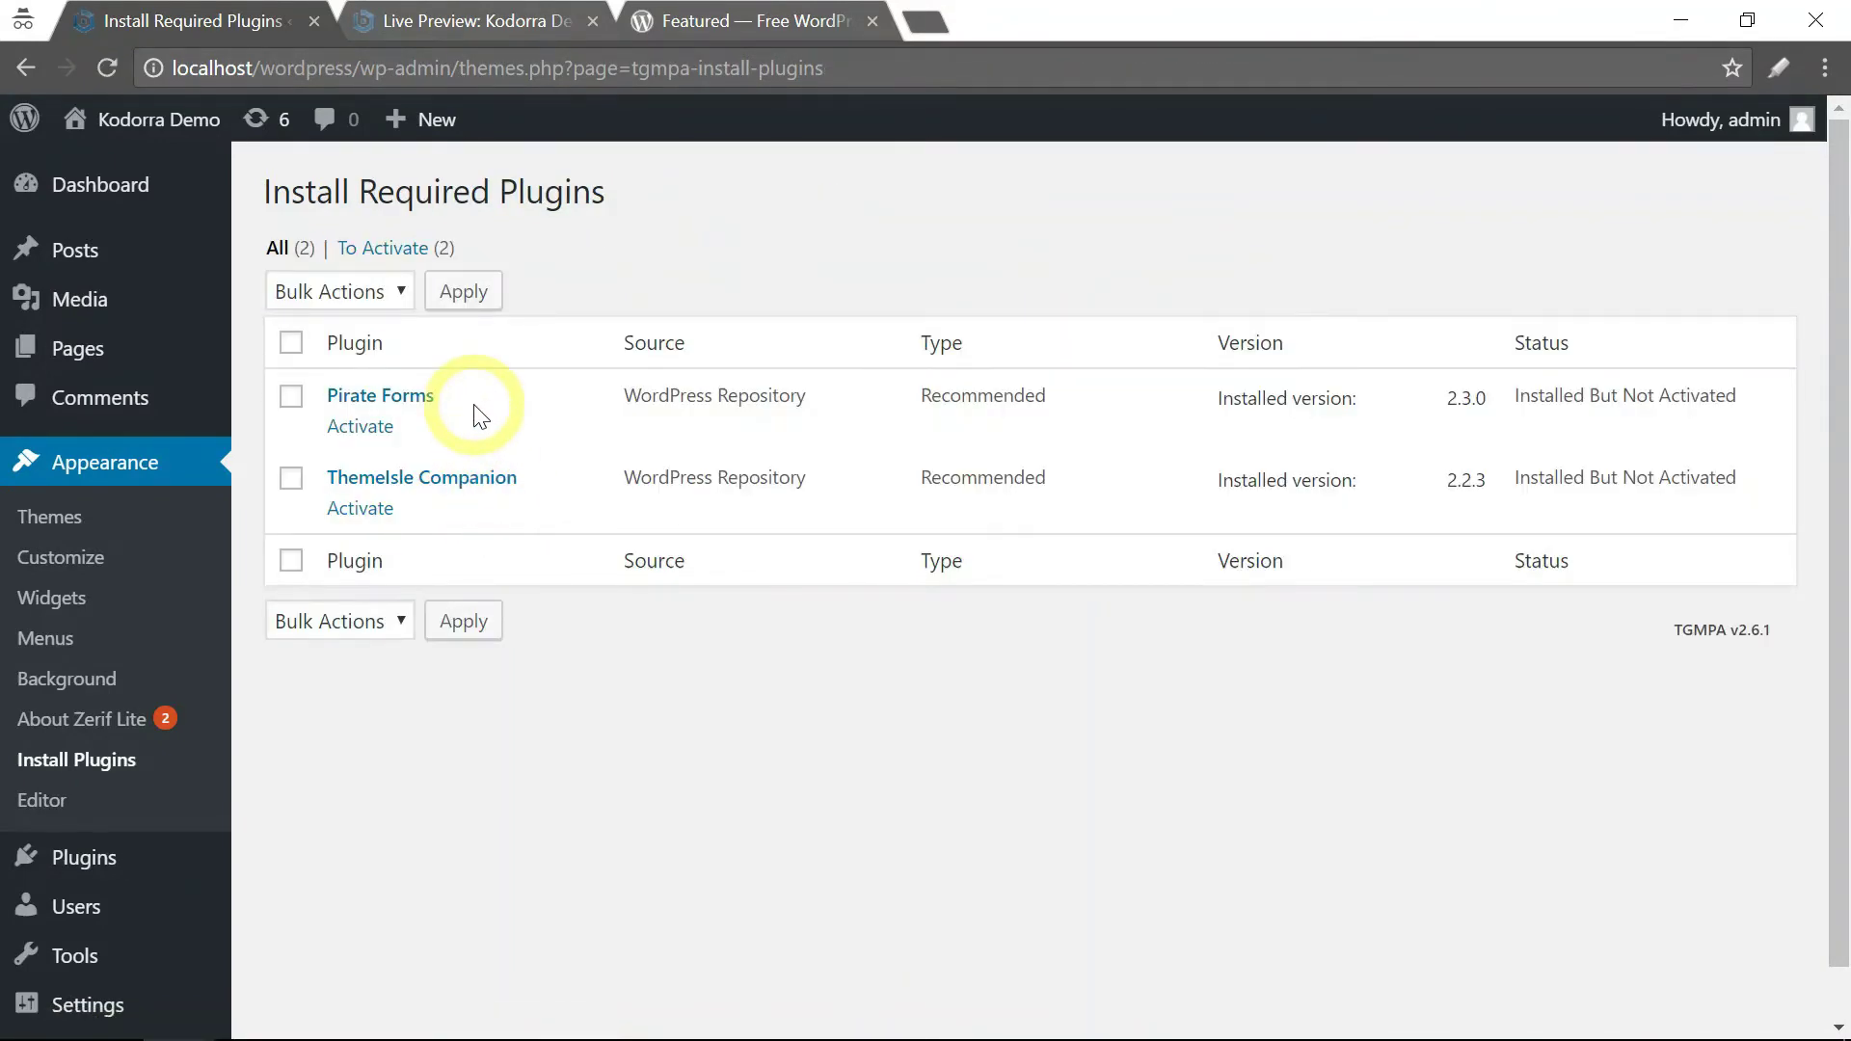
{"action": "left_click", "coordinate": [359, 433]}
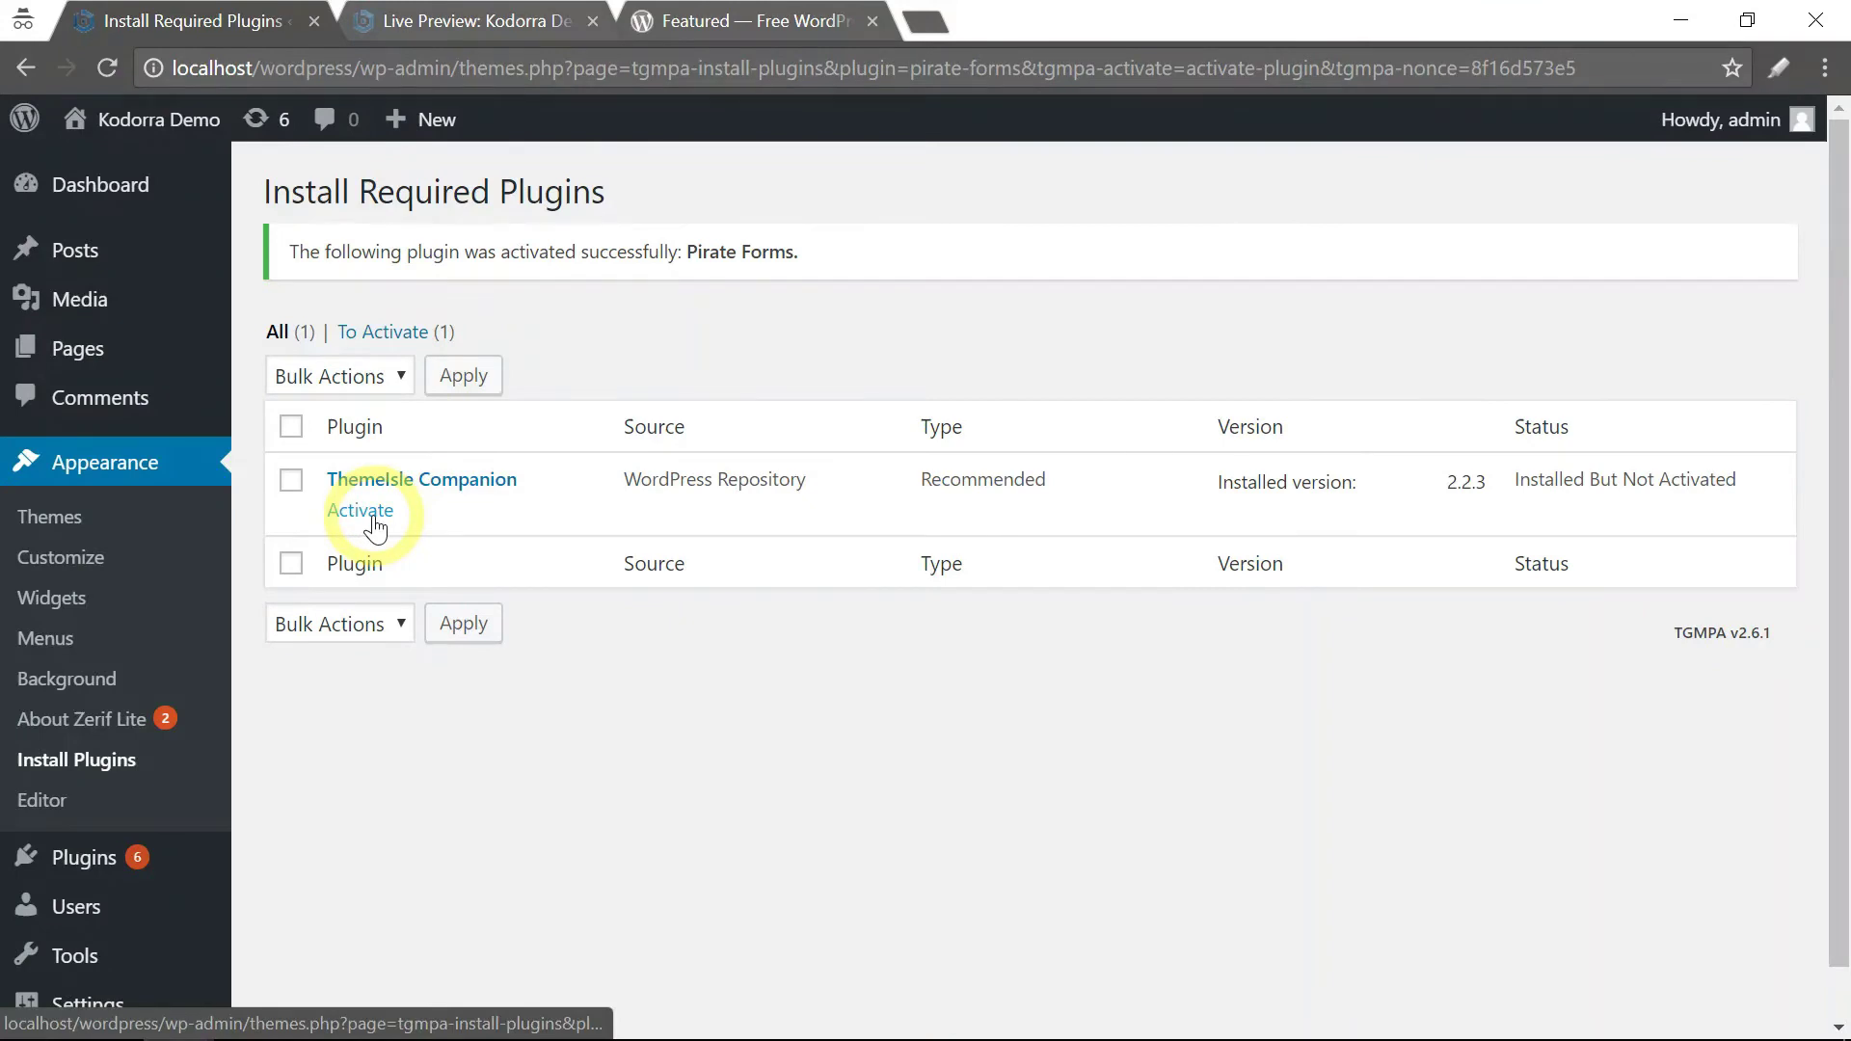
{"action": "left_click", "coordinate": [371, 521]}
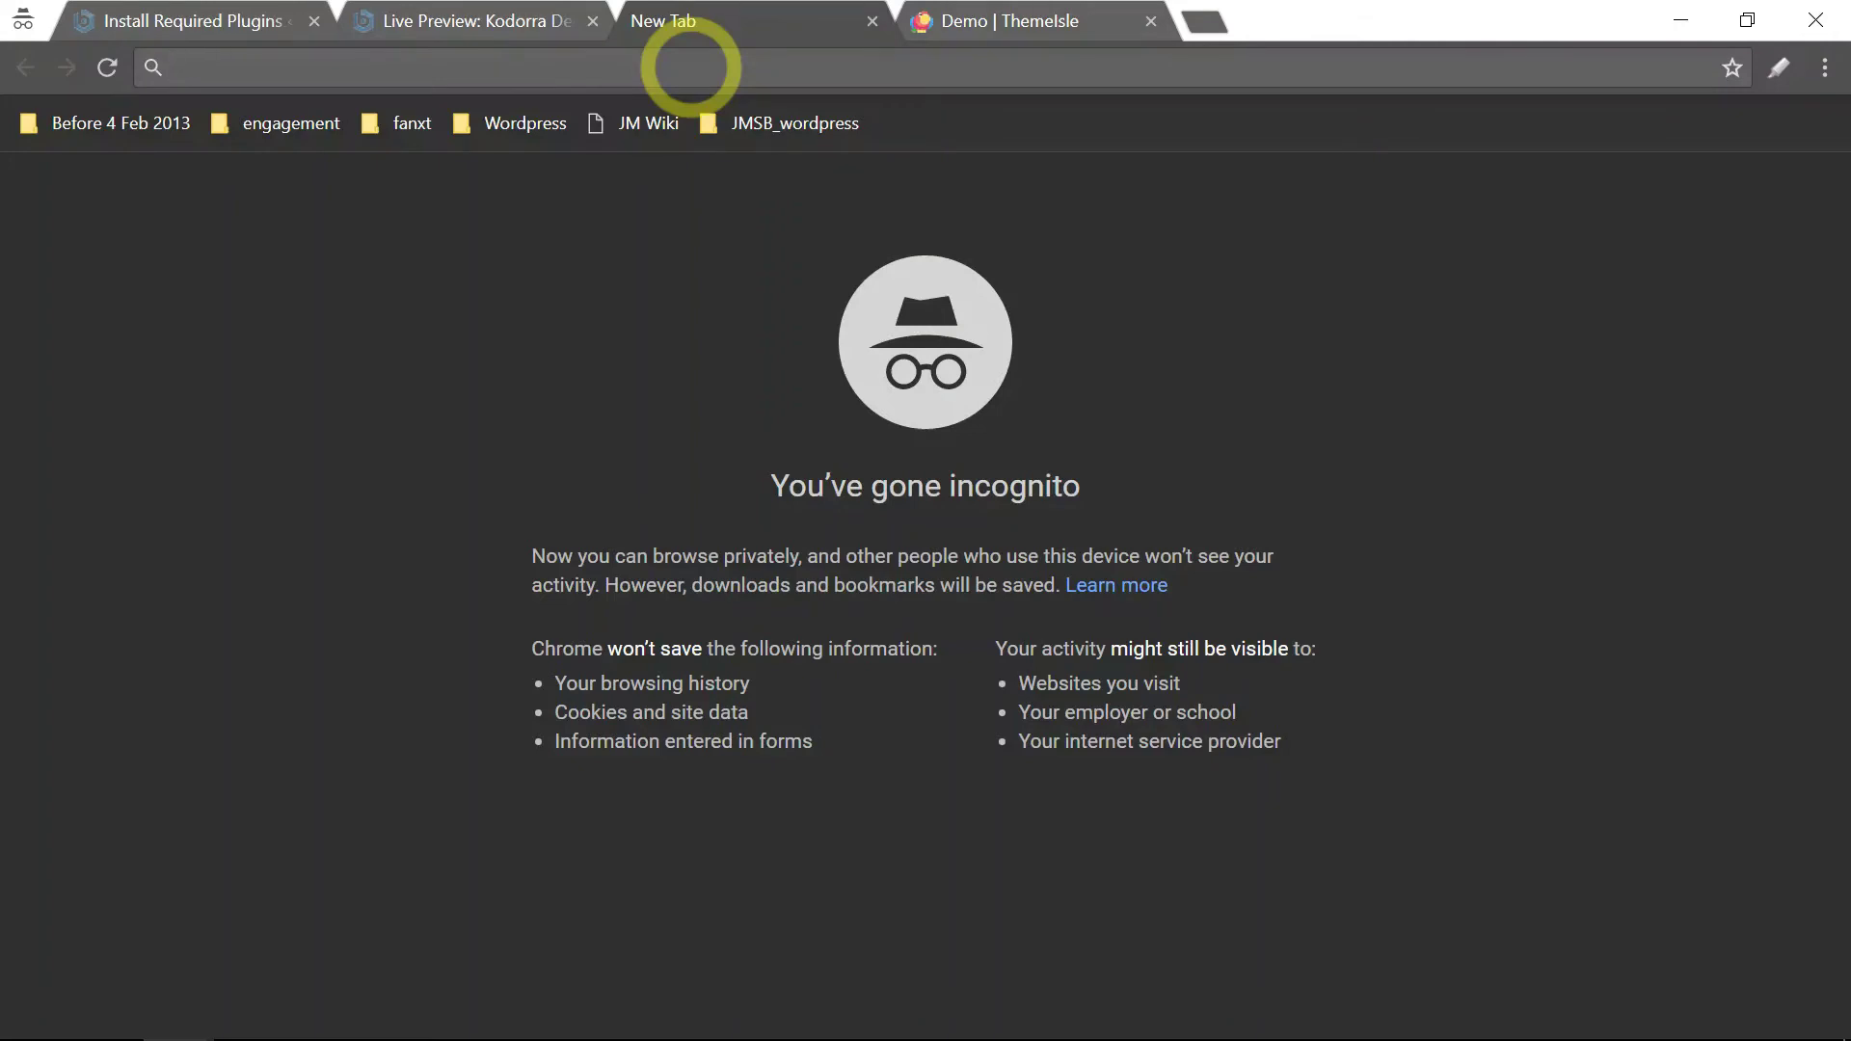
Open the site at localhost/wordpress in the new browser tab and look over its blog front page
{"action": "type", "text": "local"}
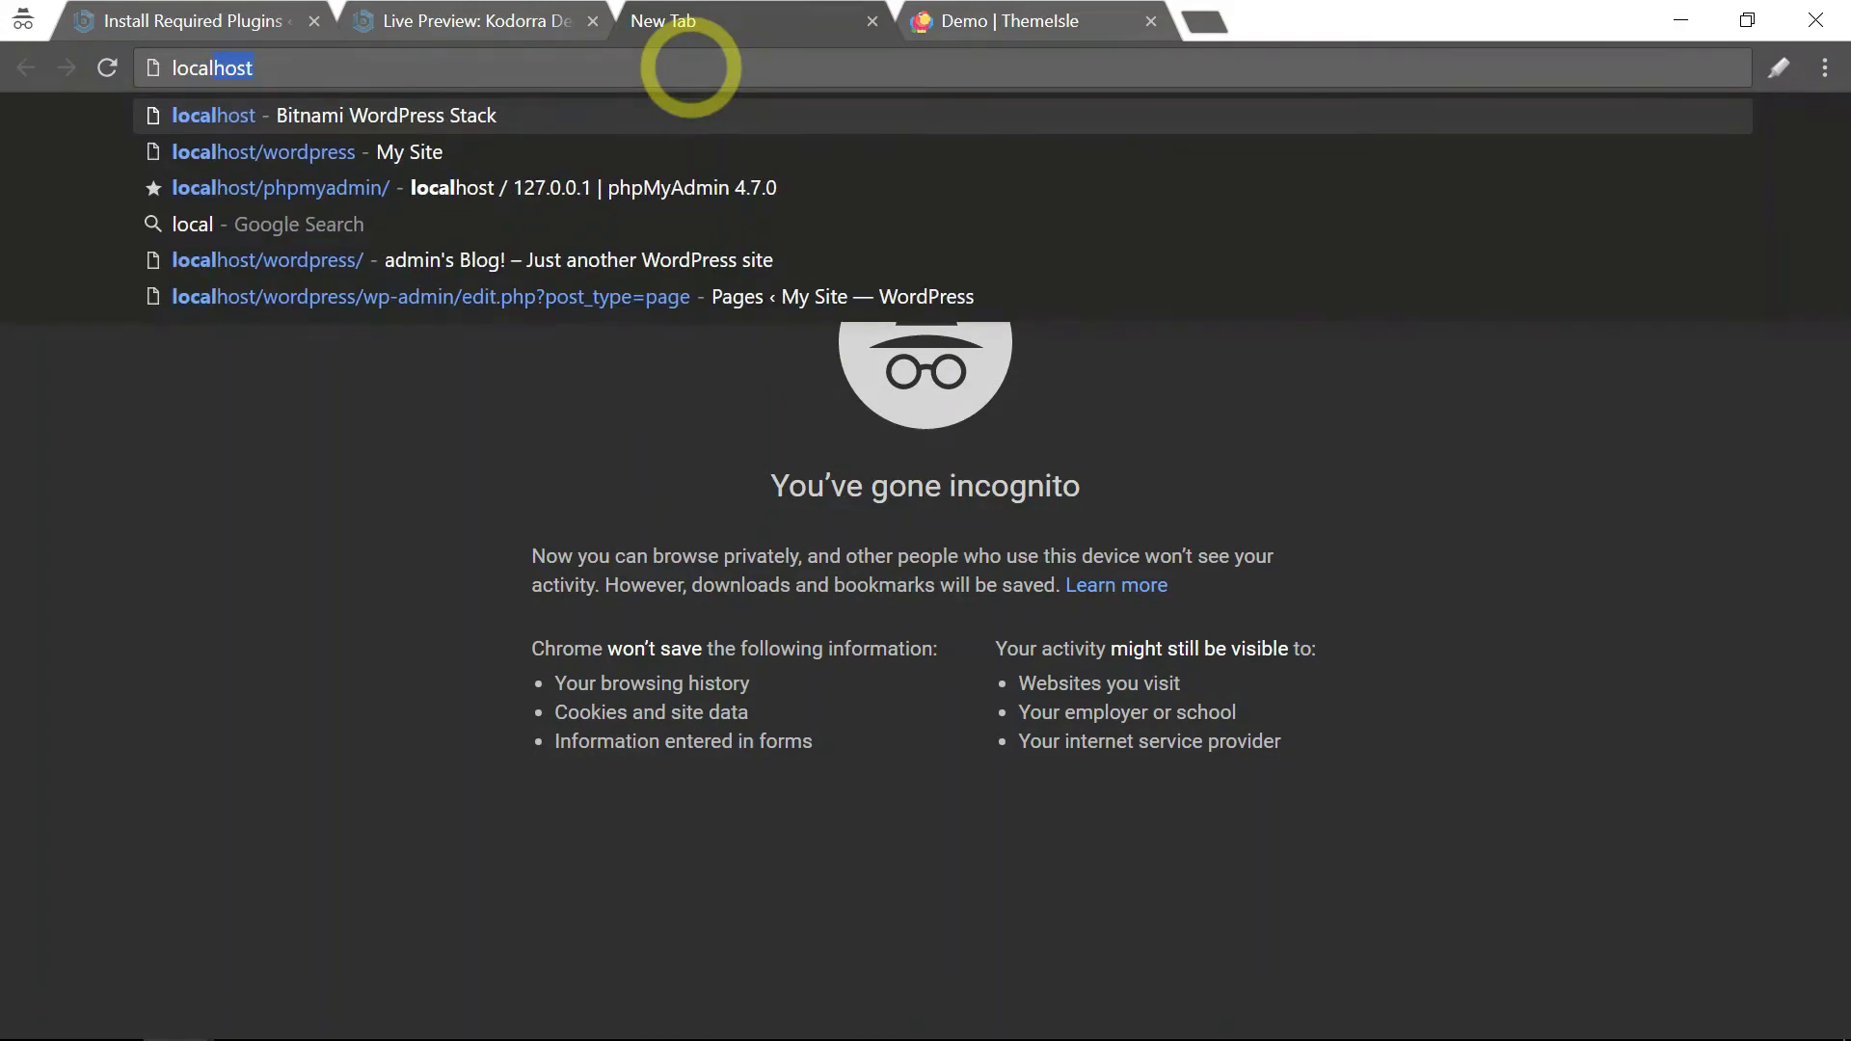
{"action": "type", "text": "host/"}
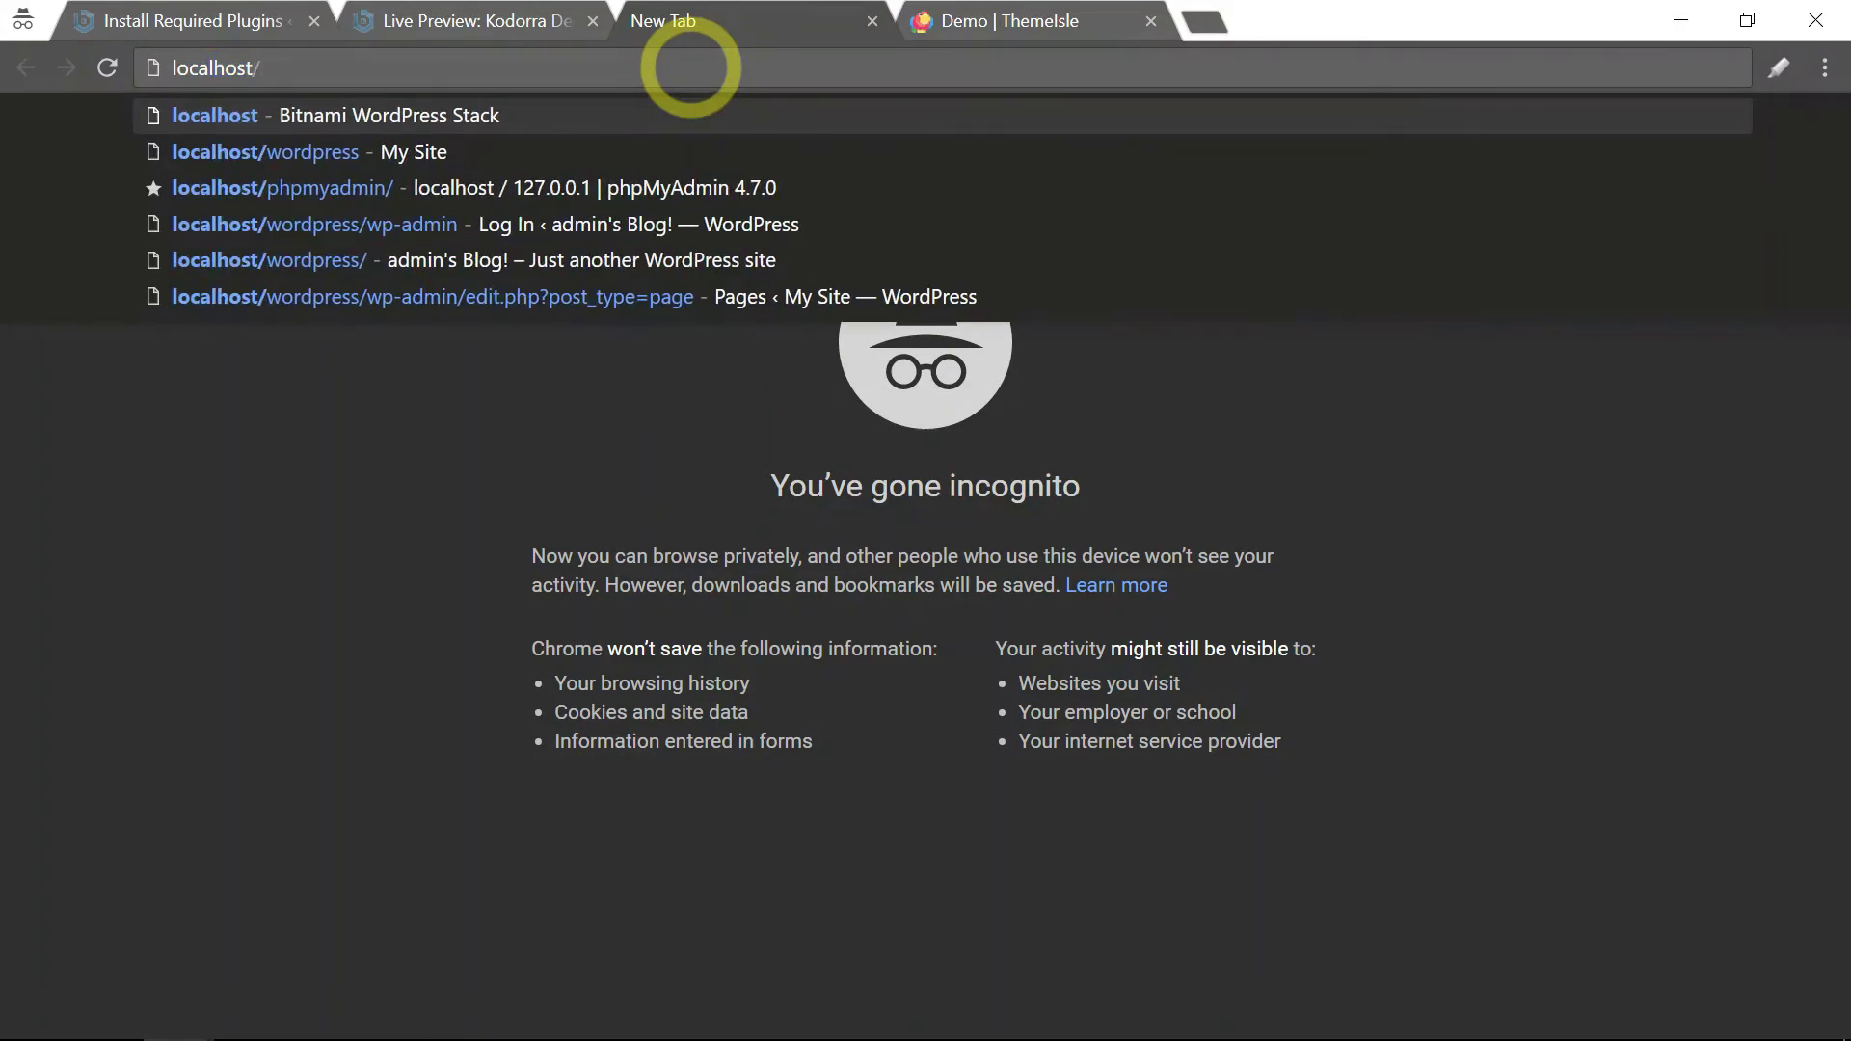
{"action": "key", "text": "Down"}
{"action": "key", "text": "Return"}
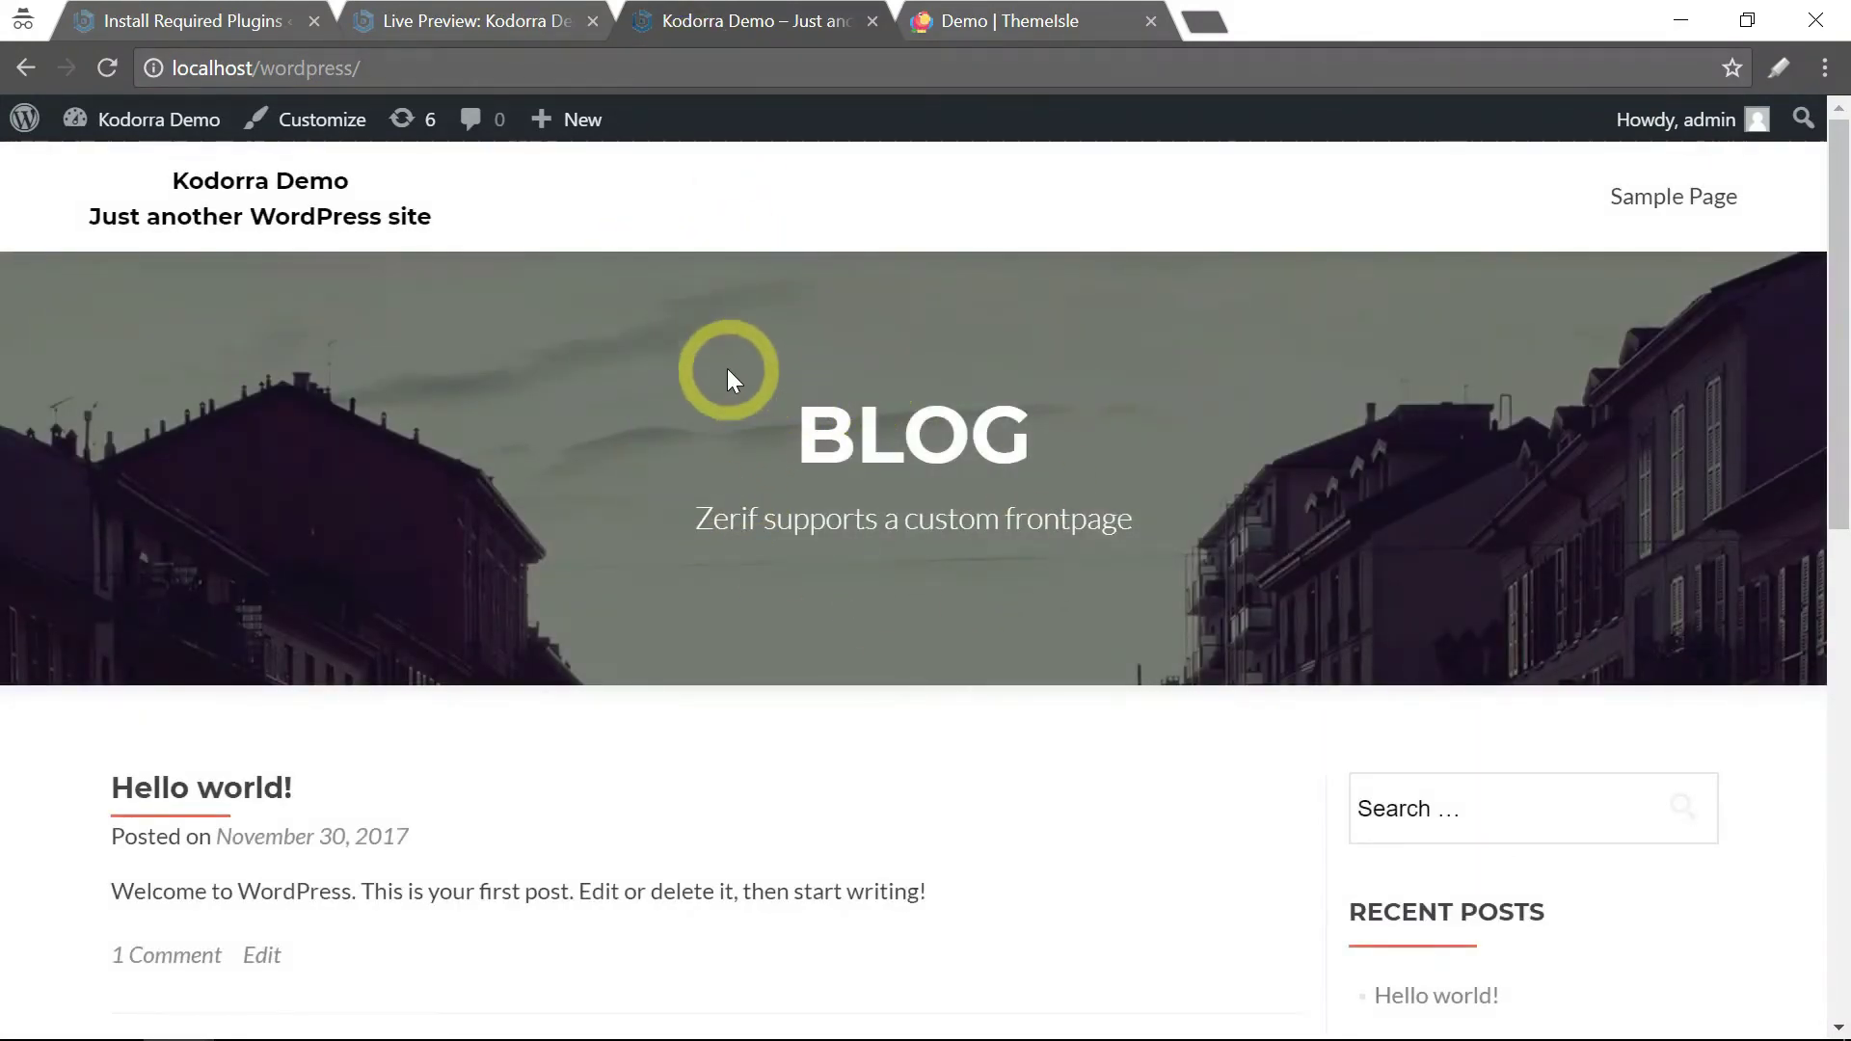
{"action": "scroll", "coordinate": [695, 389], "scroll_direction": "down", "scroll_amount": 1}
{"action": "scroll", "coordinate": [855, 359], "scroll_direction": "up", "scroll_amount": 1}
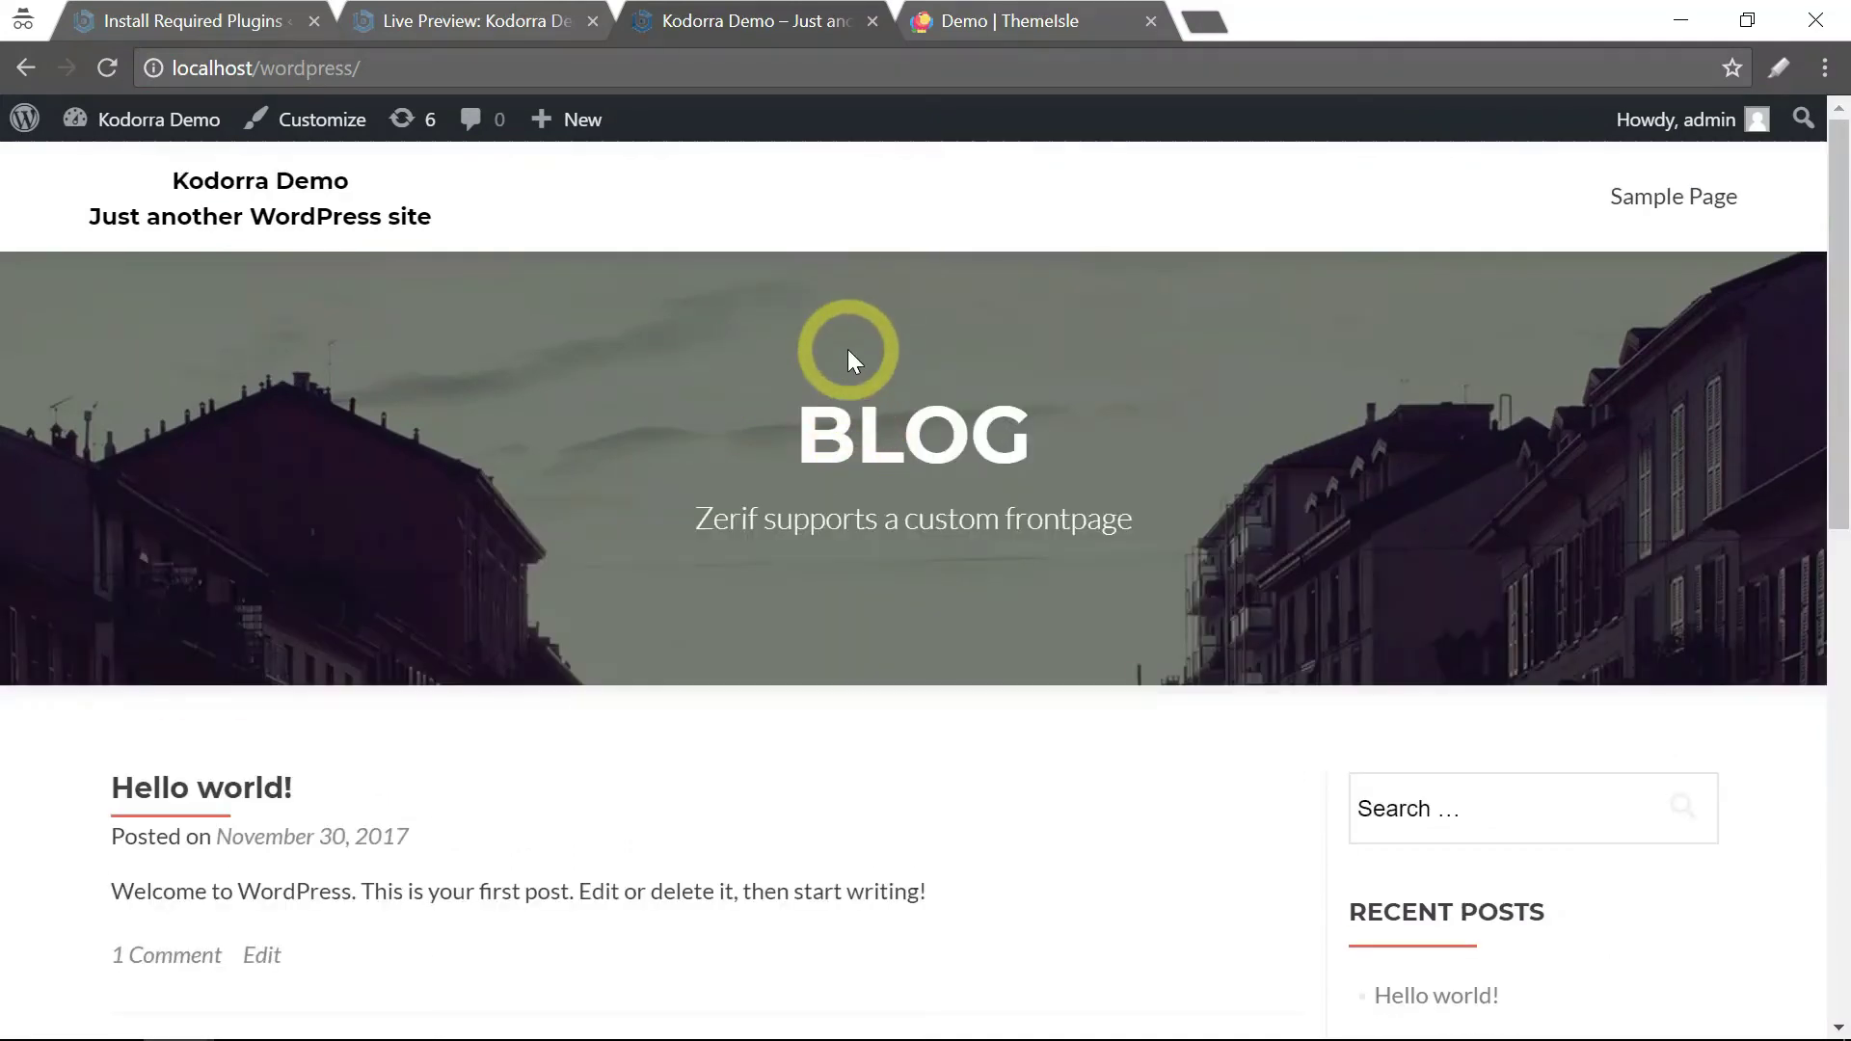
{"action": "scroll", "coordinate": [858, 371], "scroll_direction": "down", "scroll_amount": 5}
{"action": "scroll", "coordinate": [897, 483], "scroll_direction": "down", "scroll_amount": 5}
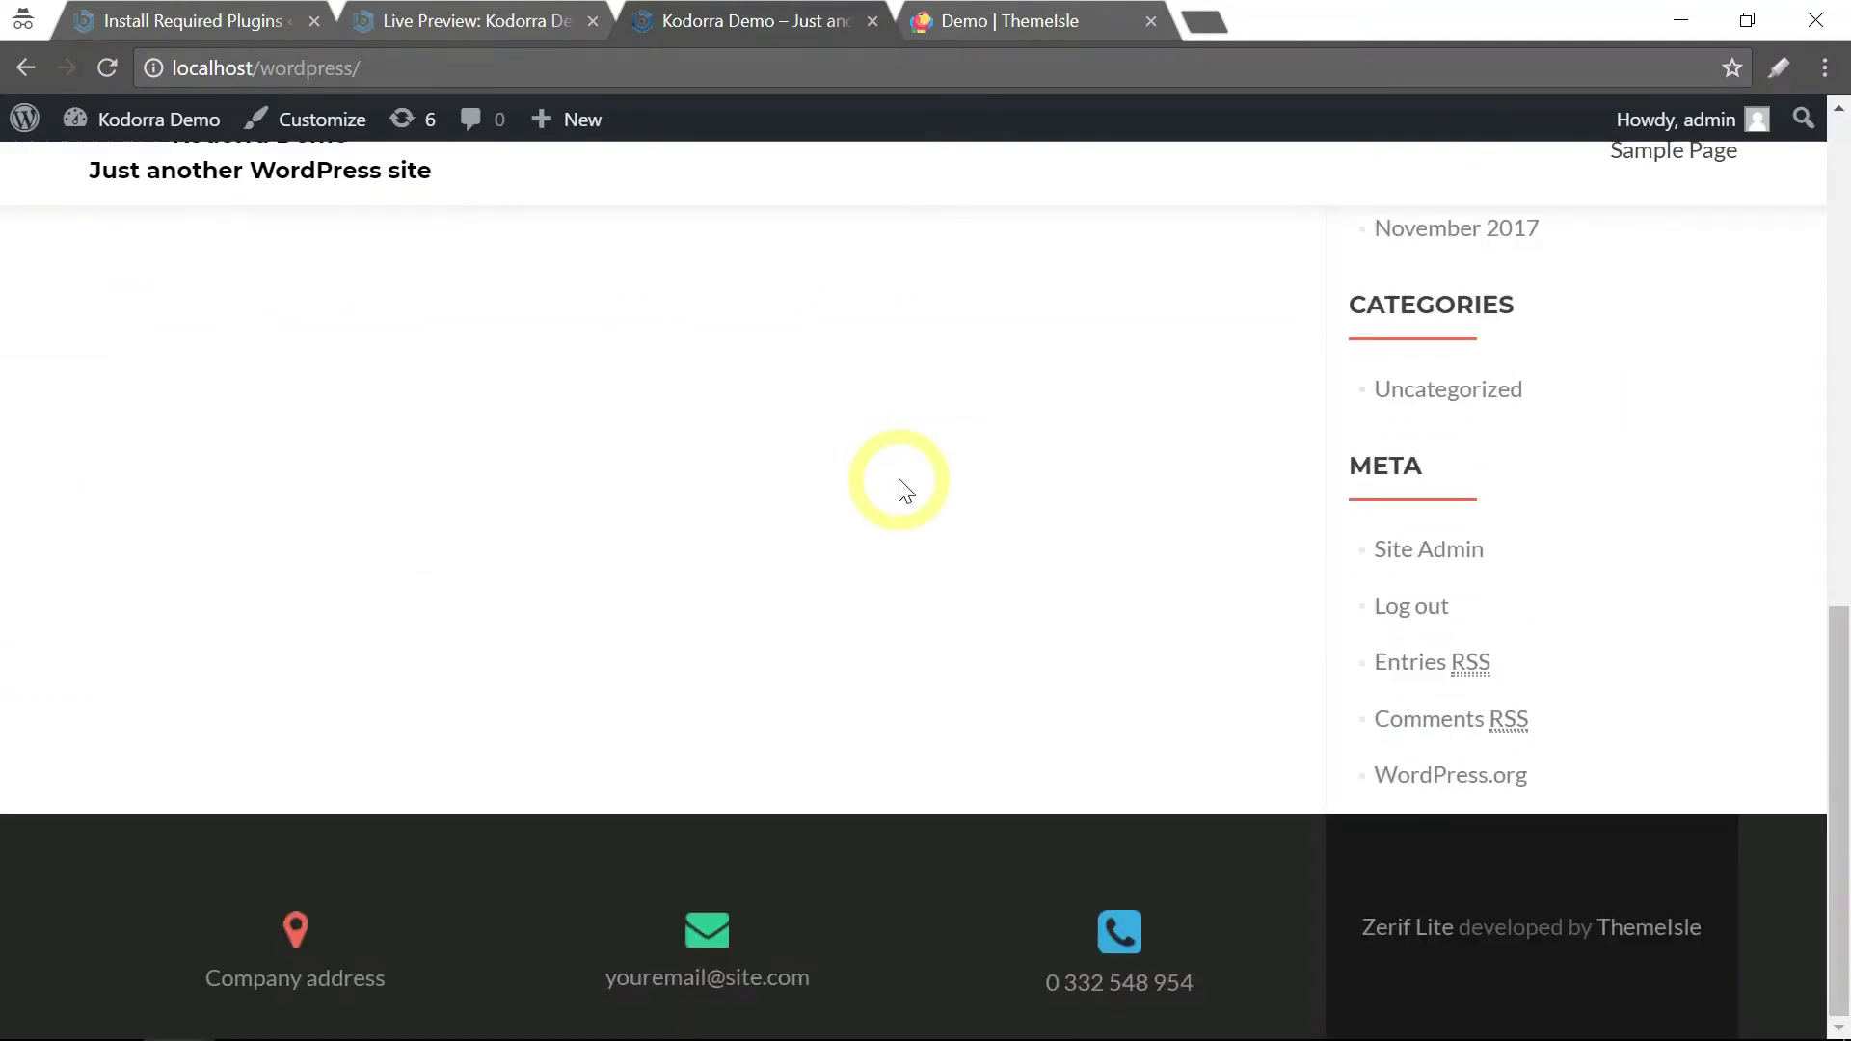
{"action": "scroll", "coordinate": [897, 483], "scroll_direction": "up", "scroll_amount": 10}
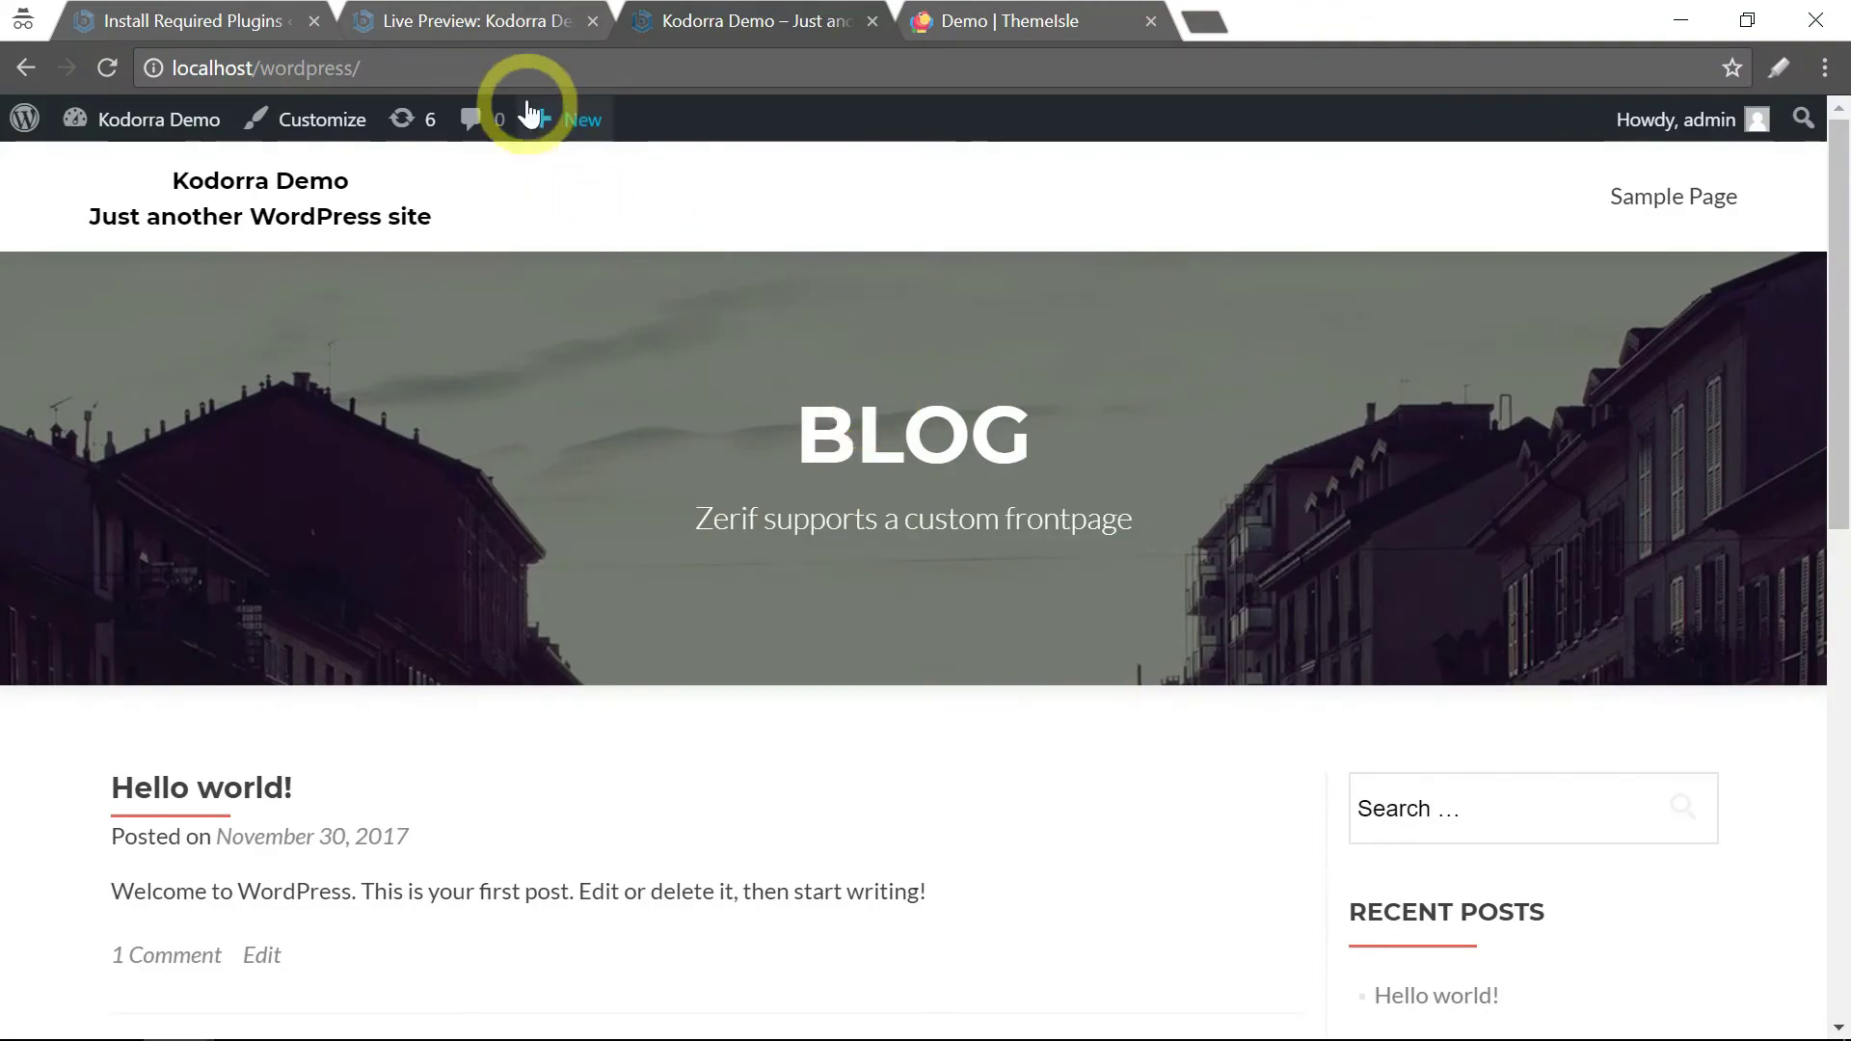
Compare the ThemeIsle demo page of Zerif Lite with the site's current blog front page
{"action": "left_click", "coordinate": [1012, 29]}
{"action": "scroll", "coordinate": [785, 391], "scroll_direction": "down", "scroll_amount": 10}
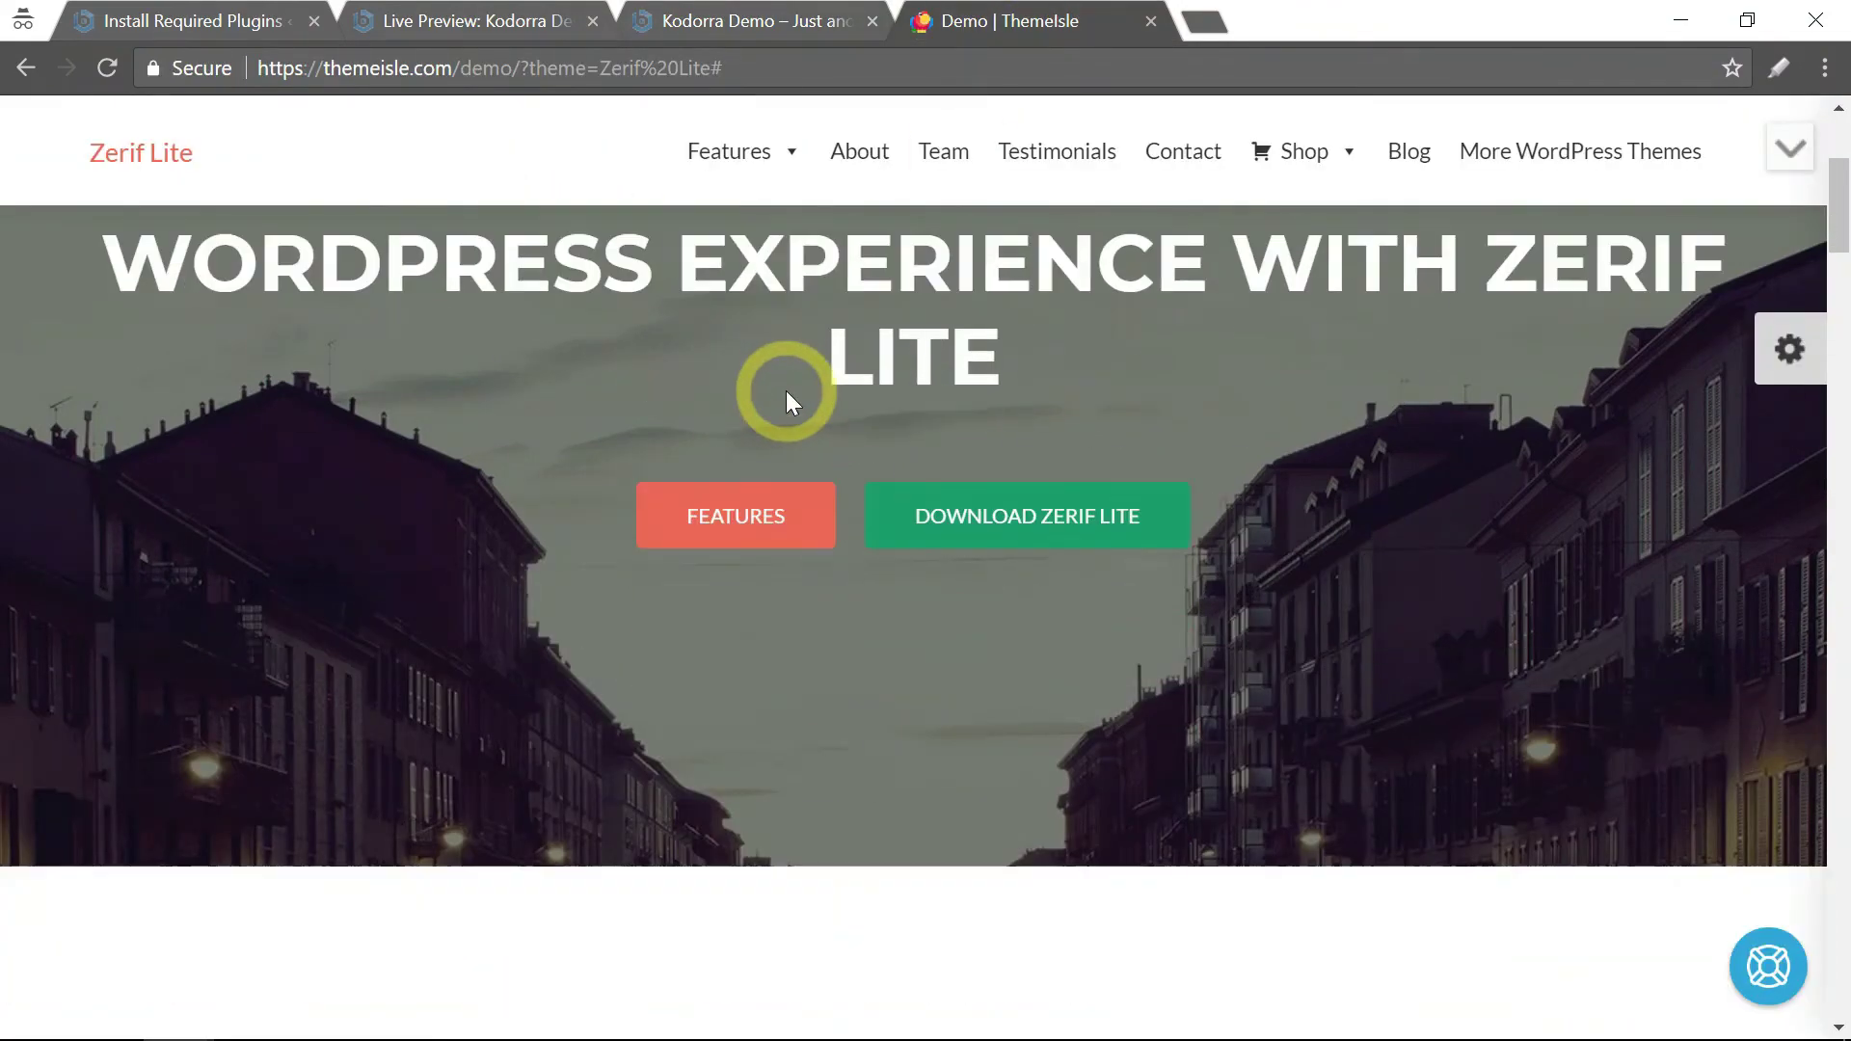
{"action": "scroll", "coordinate": [796, 454], "scroll_direction": "down", "scroll_amount": 5}
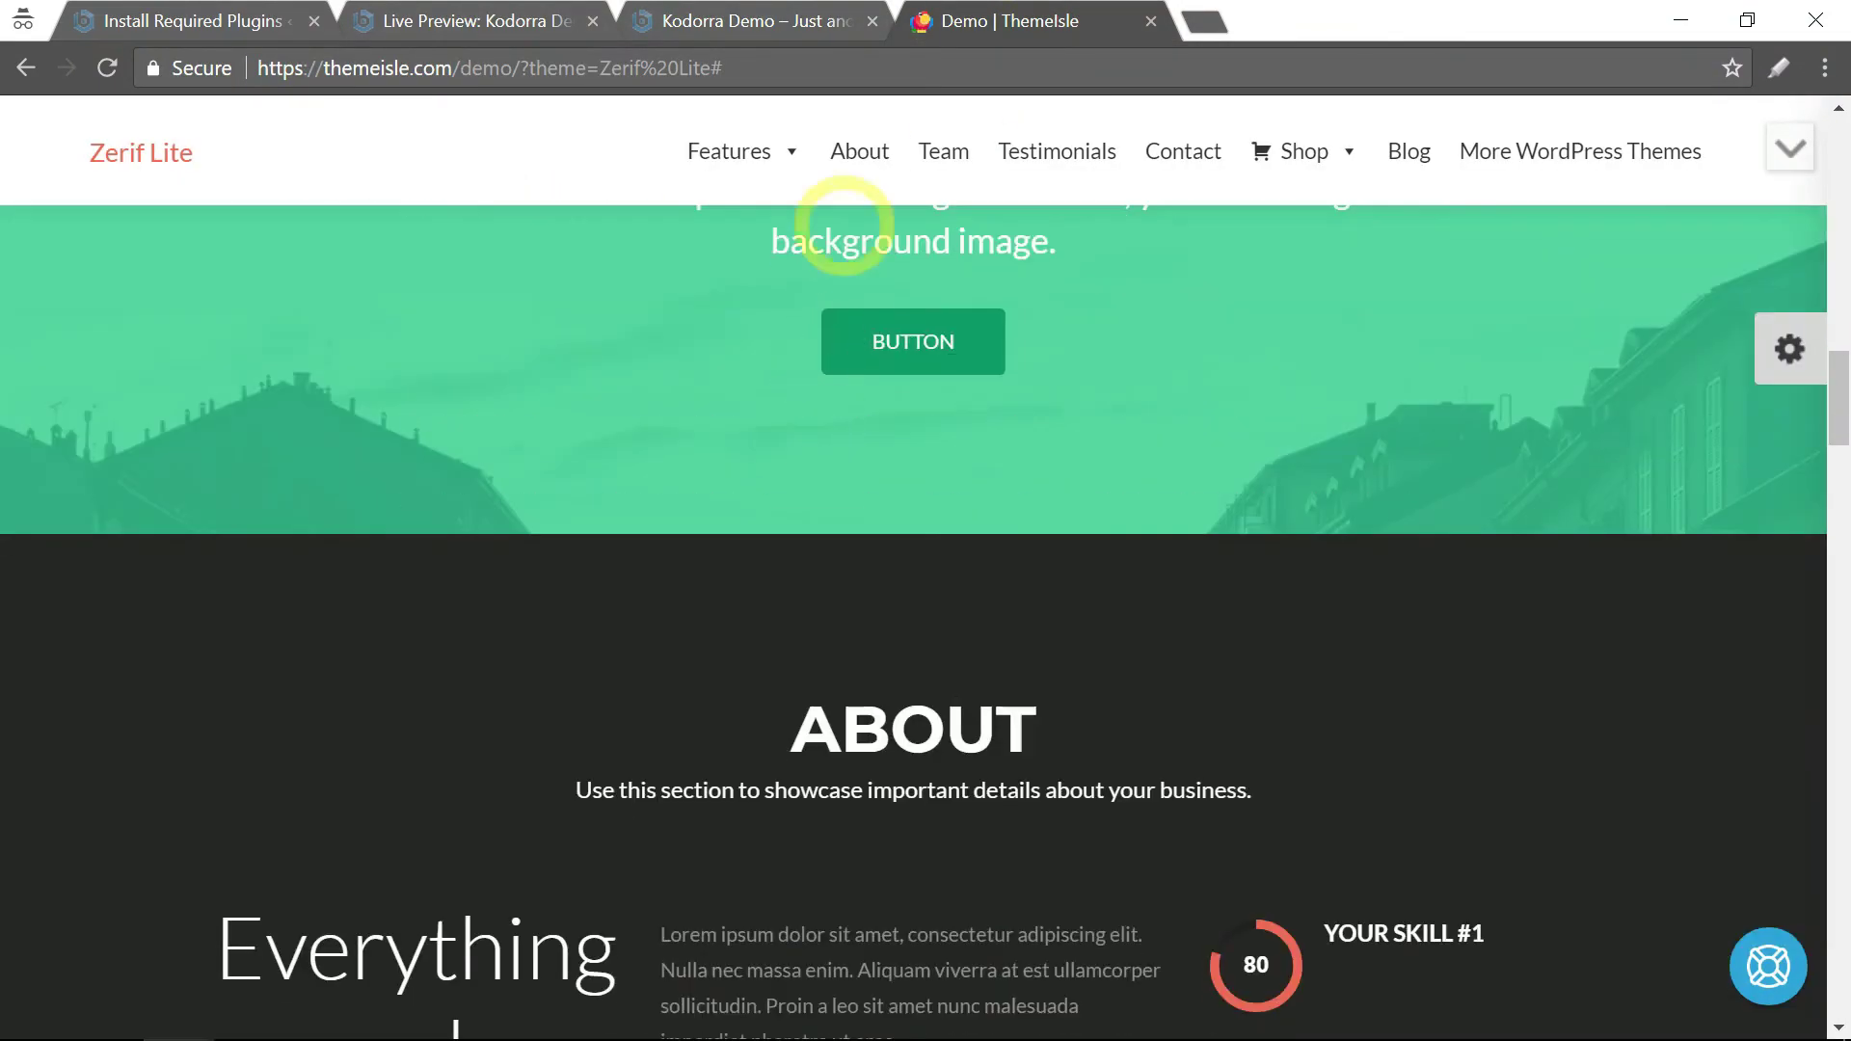
{"action": "left_click", "coordinate": [757, 29]}
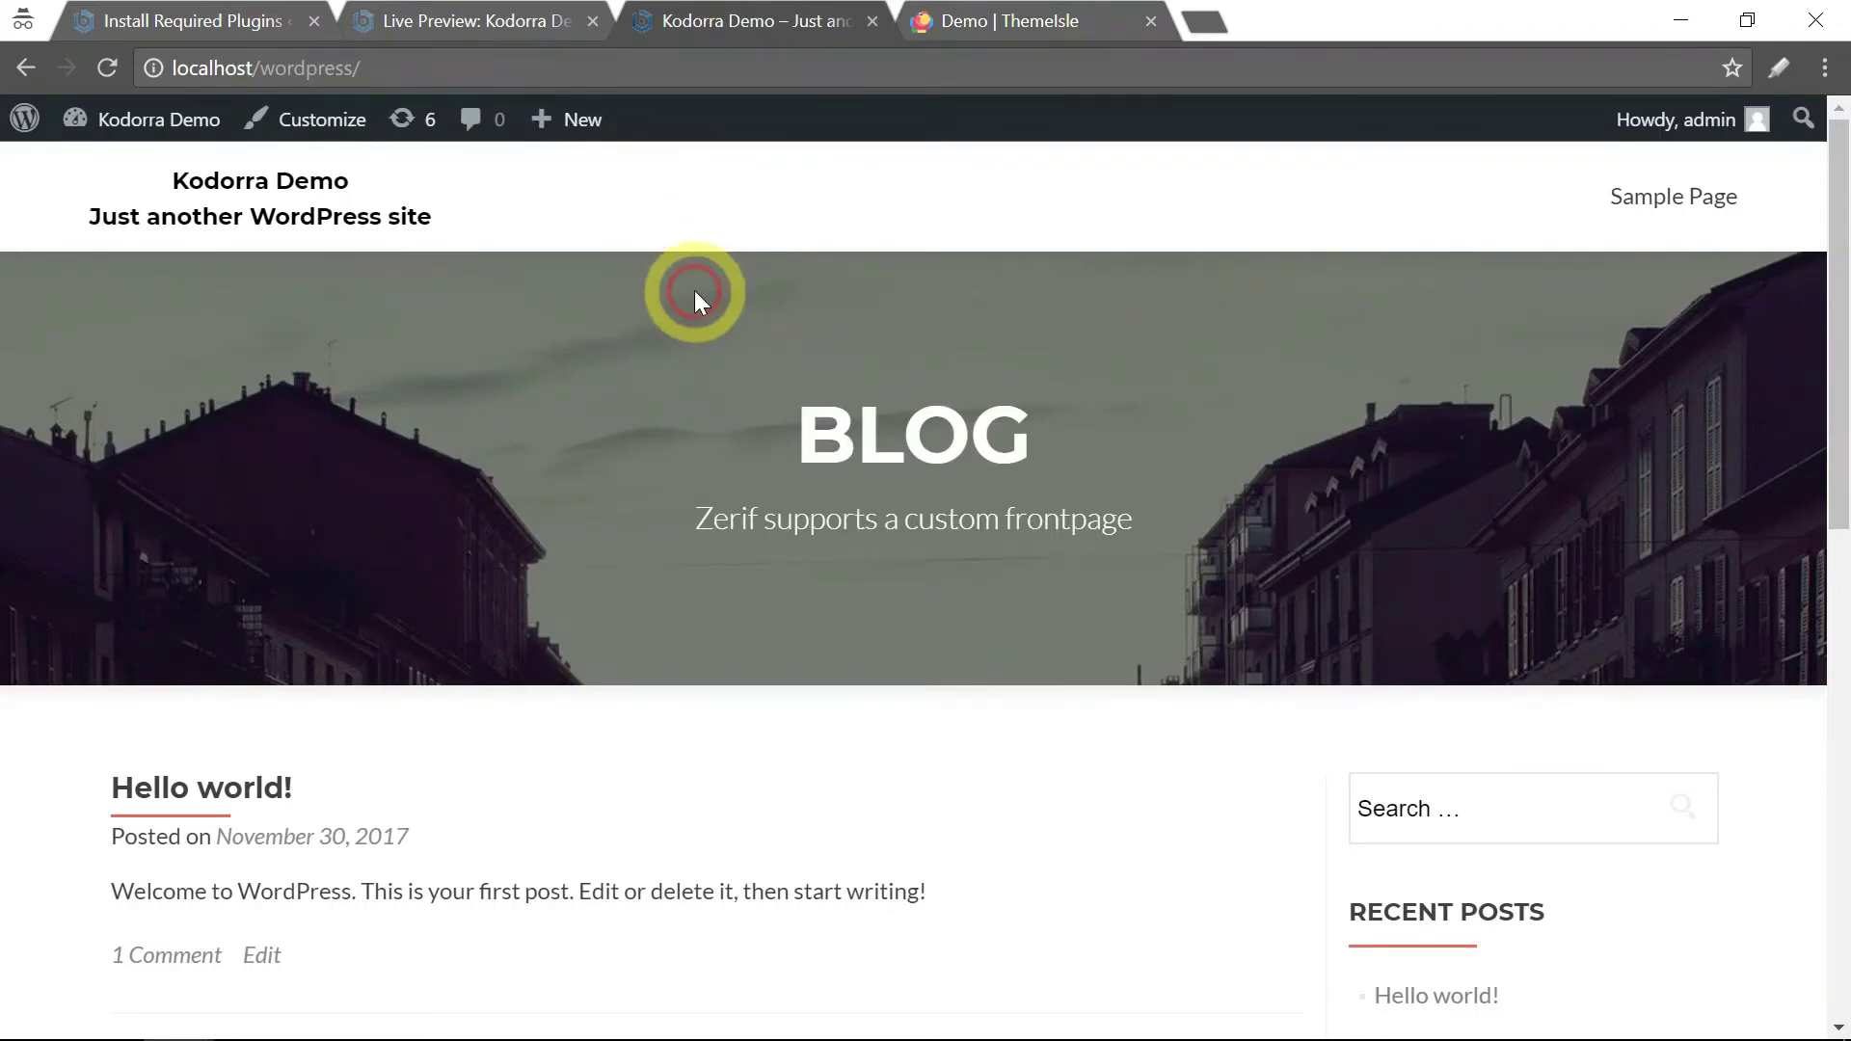
{"action": "left_click", "coordinate": [413, 67]}
{"action": "left_click", "coordinate": [645, 438]}
{"action": "scroll", "coordinate": [648, 434], "scroll_direction": "down", "scroll_amount": 6}
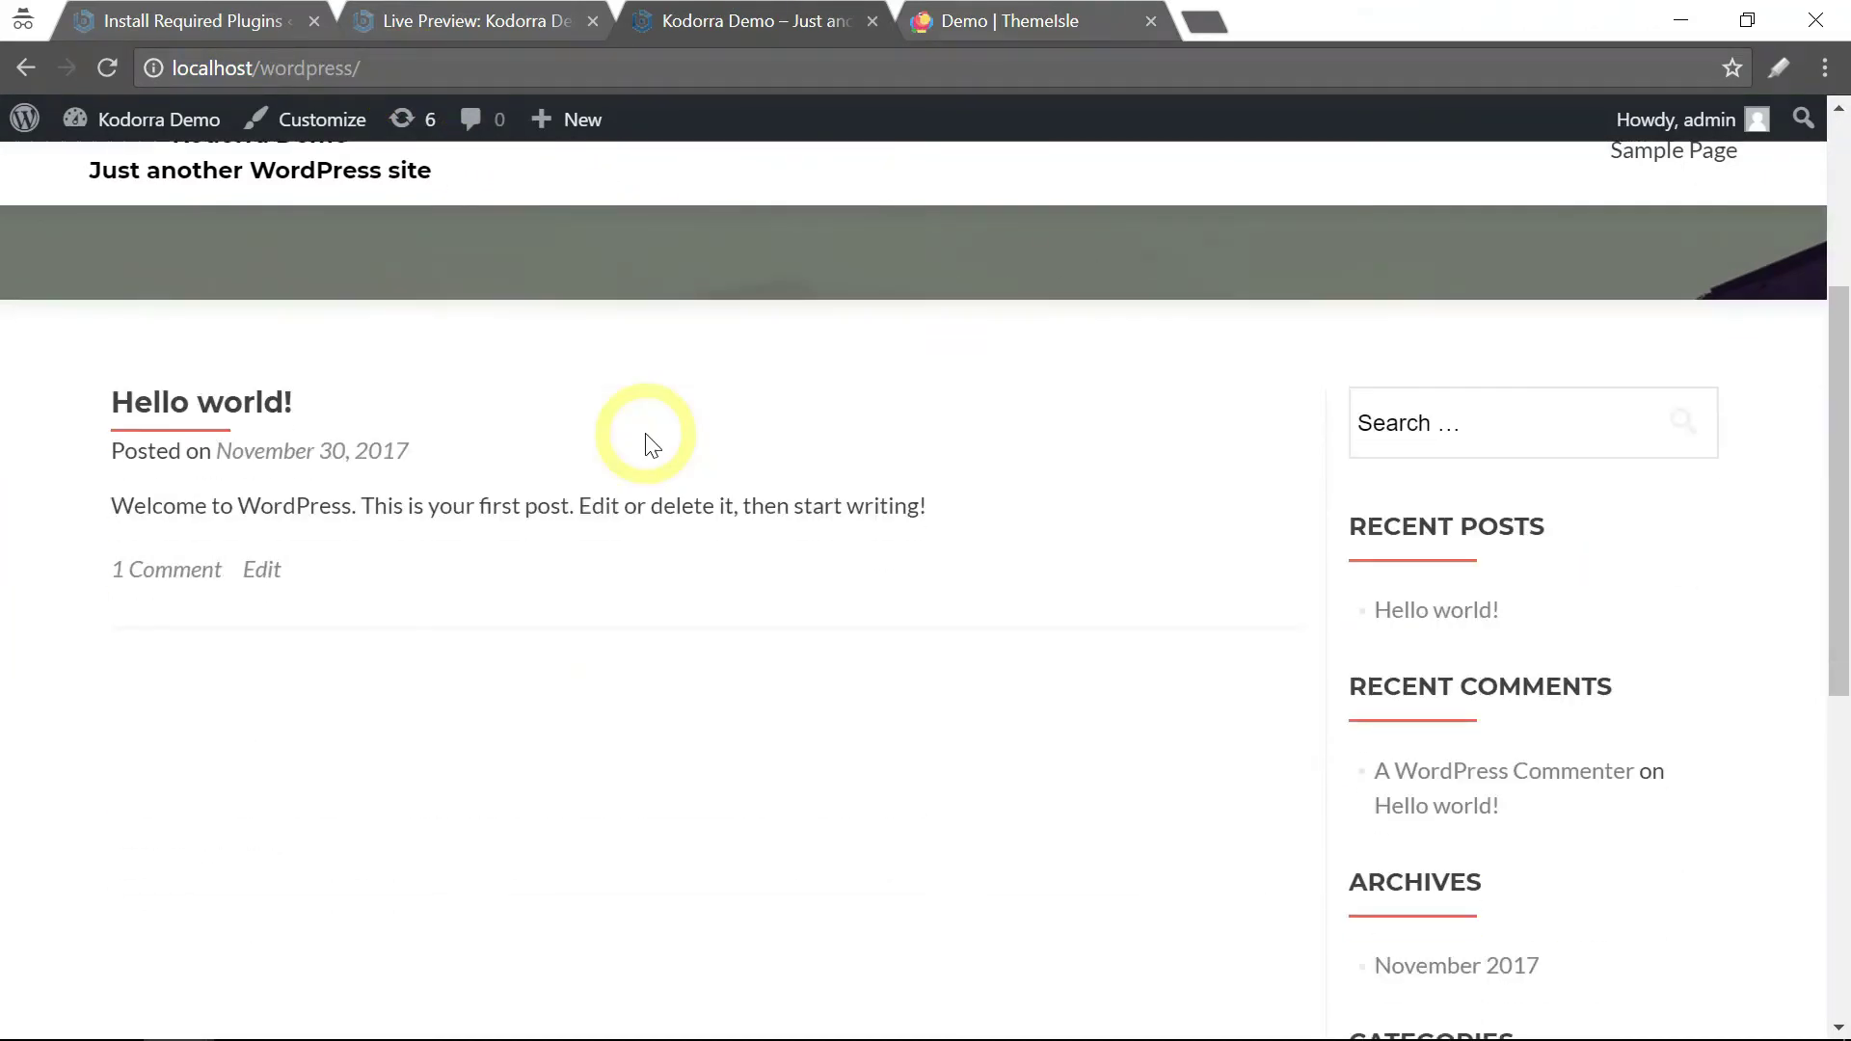
{"action": "scroll", "coordinate": [659, 445], "scroll_direction": "up", "scroll_amount": 6}
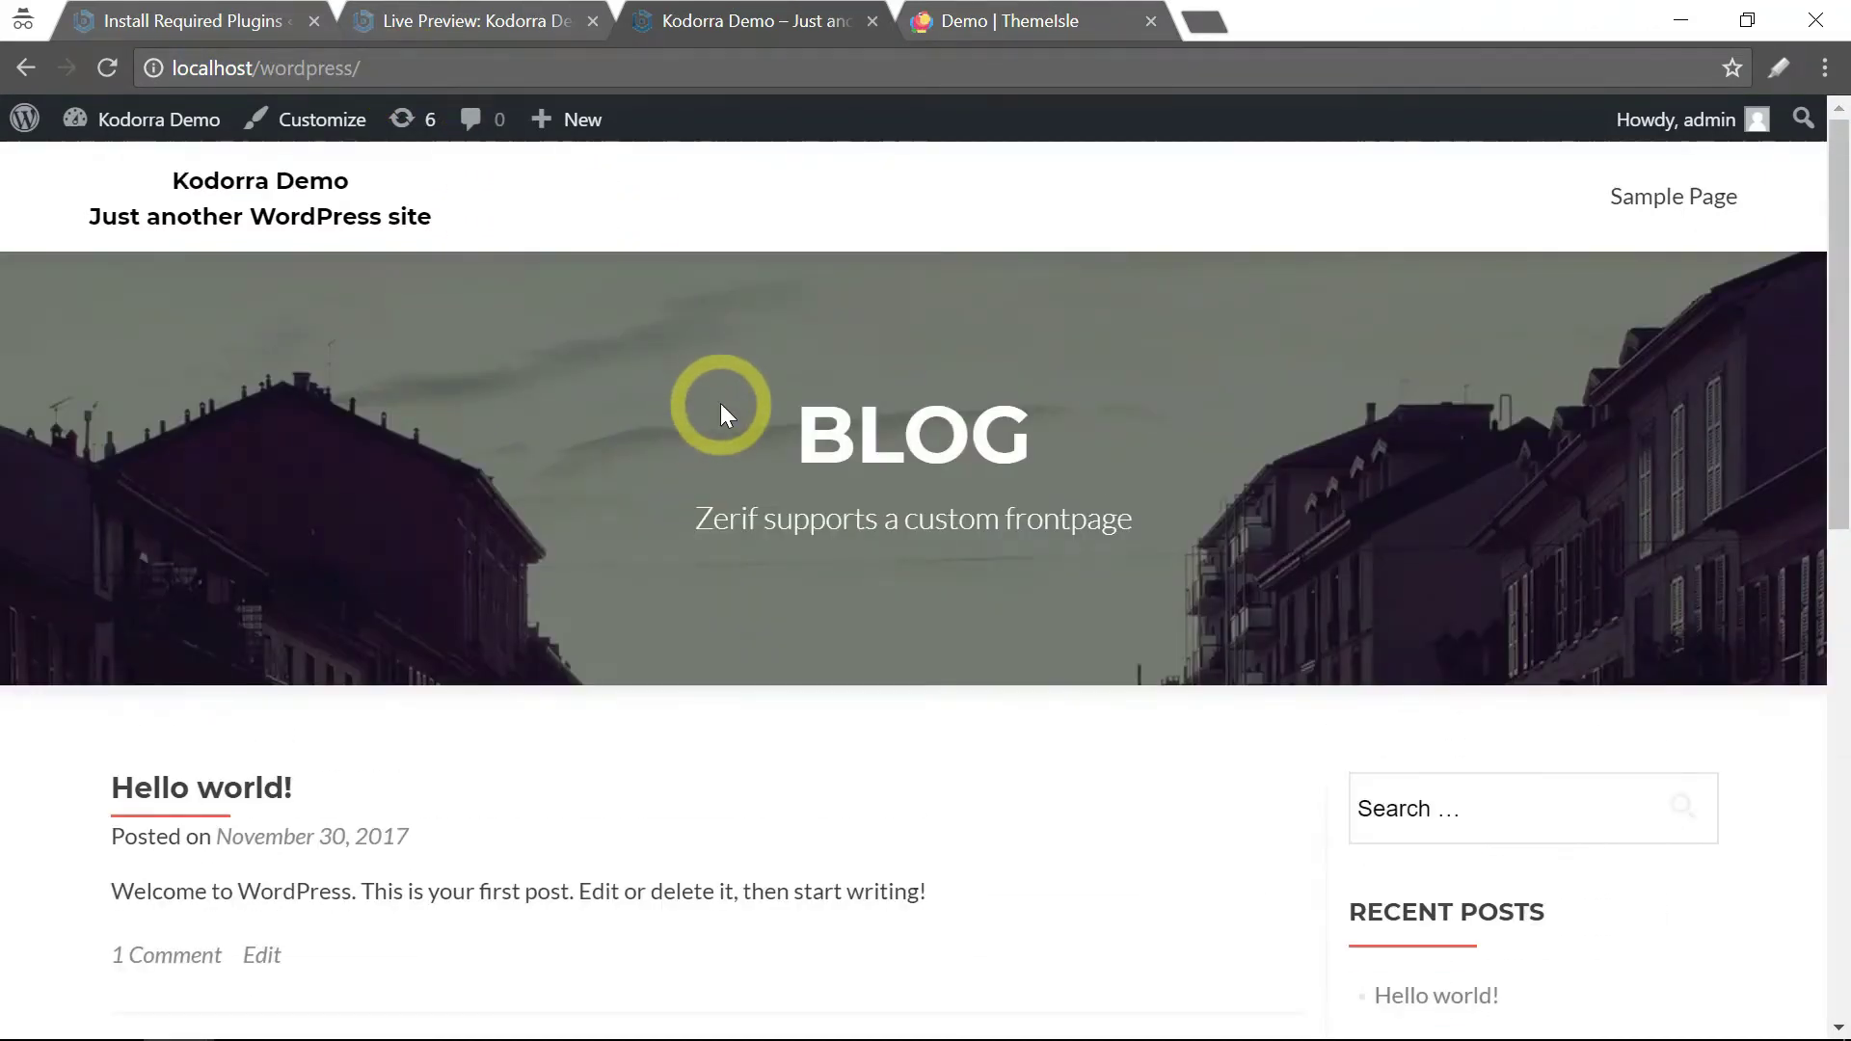
Compare the theme's live preview, including its features section, with the site's actual front page
{"action": "left_click", "coordinate": [488, 21]}
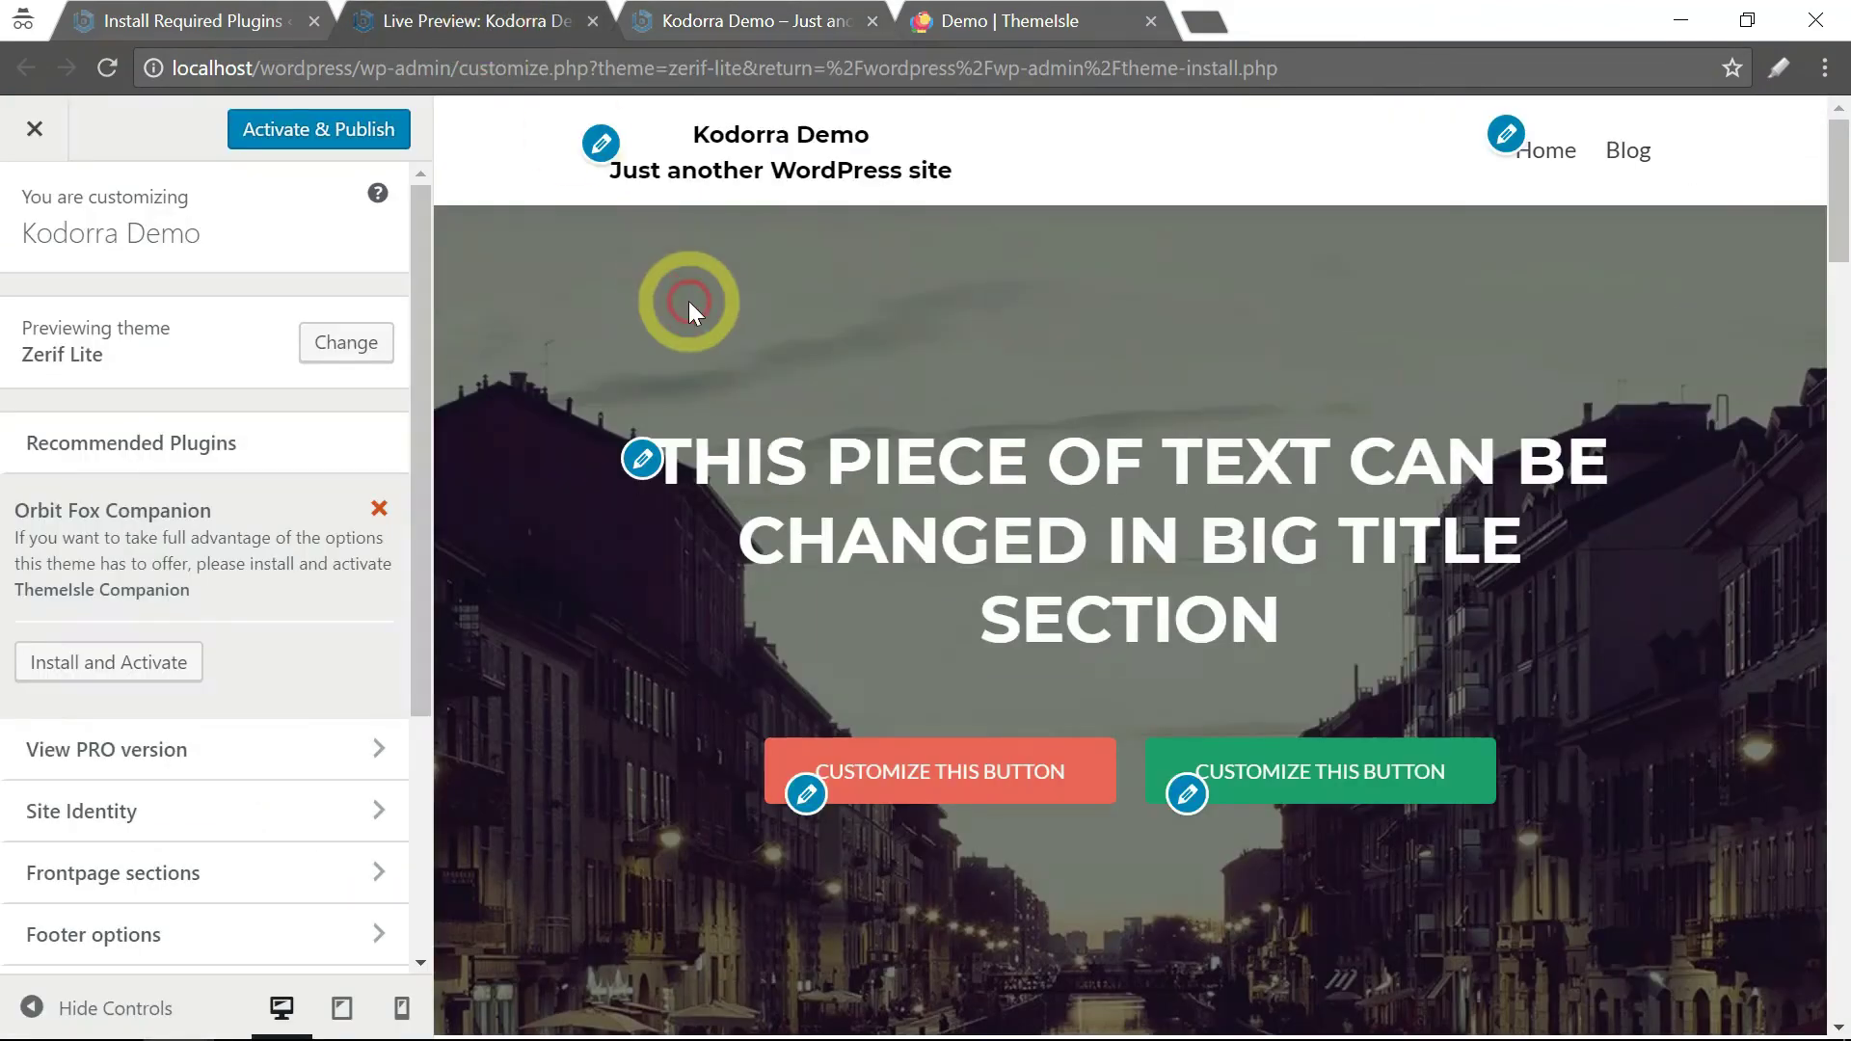
{"action": "scroll", "coordinate": [969, 351], "scroll_direction": "down", "scroll_amount": 10}
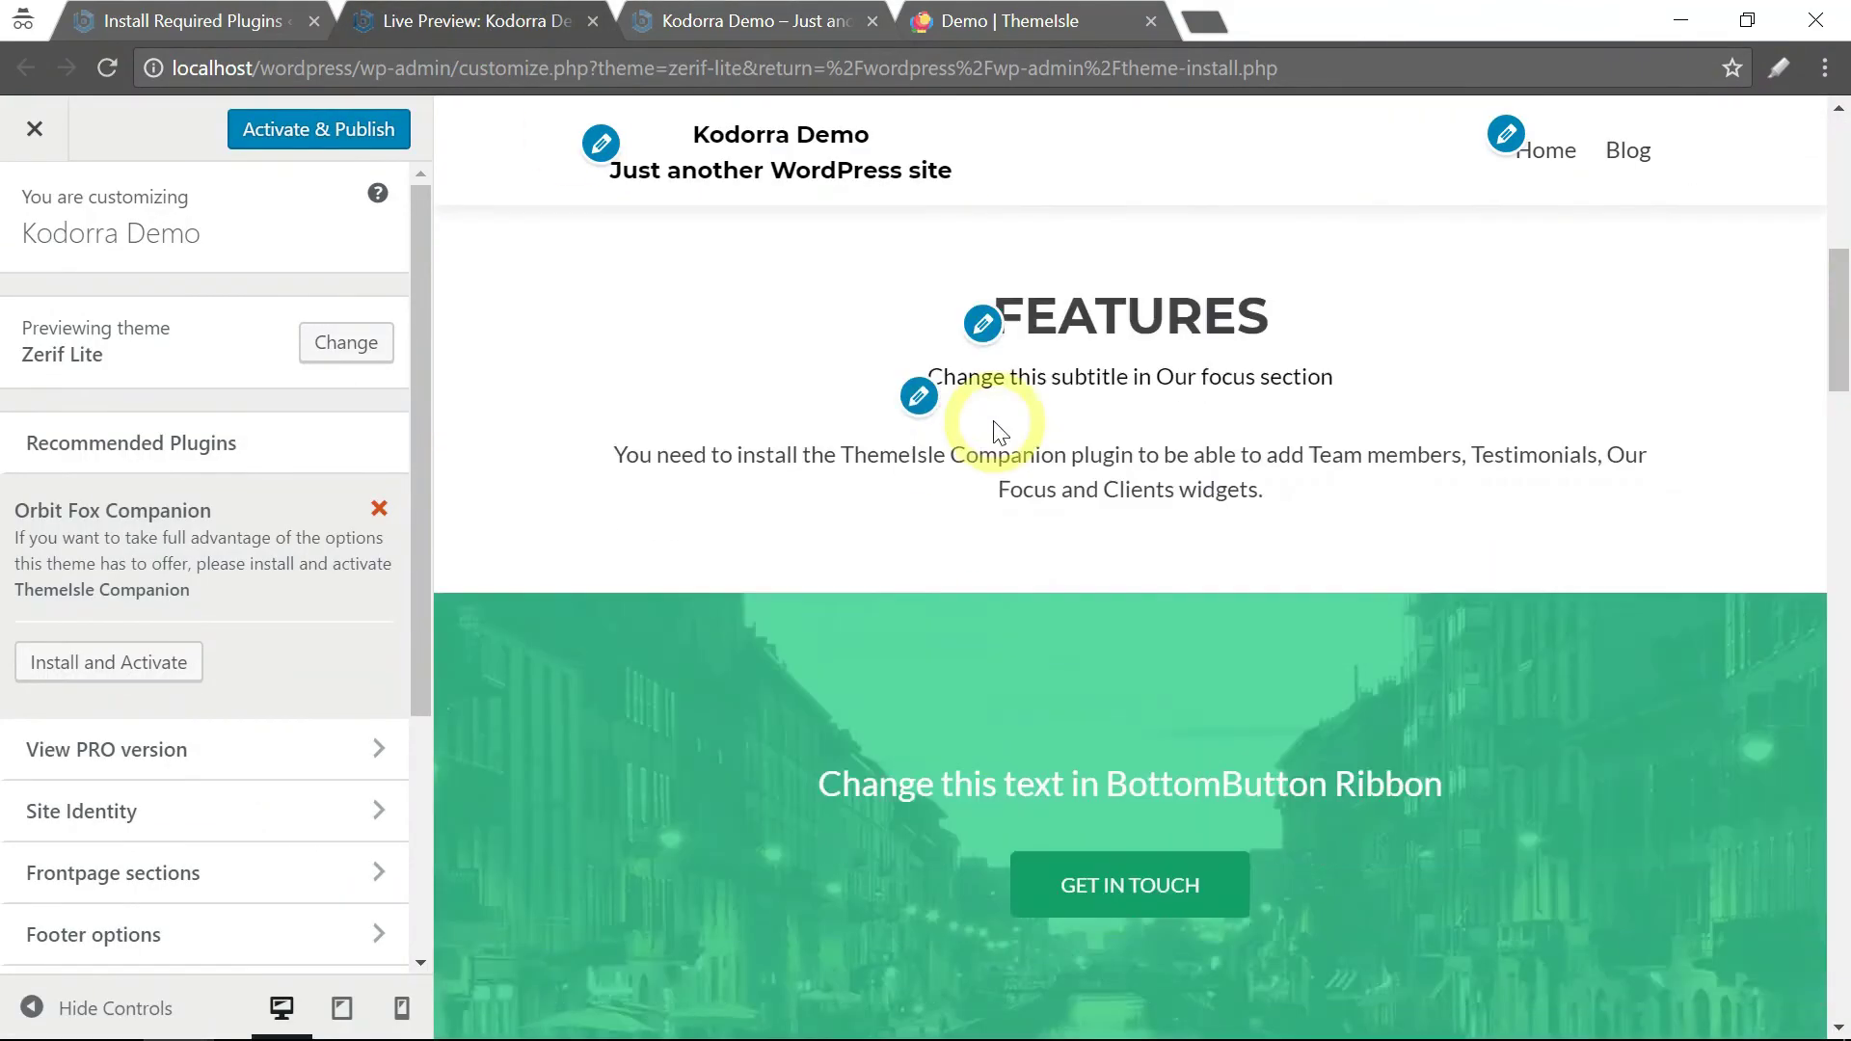
{"action": "scroll", "coordinate": [992, 431], "scroll_direction": "up", "scroll_amount": 10}
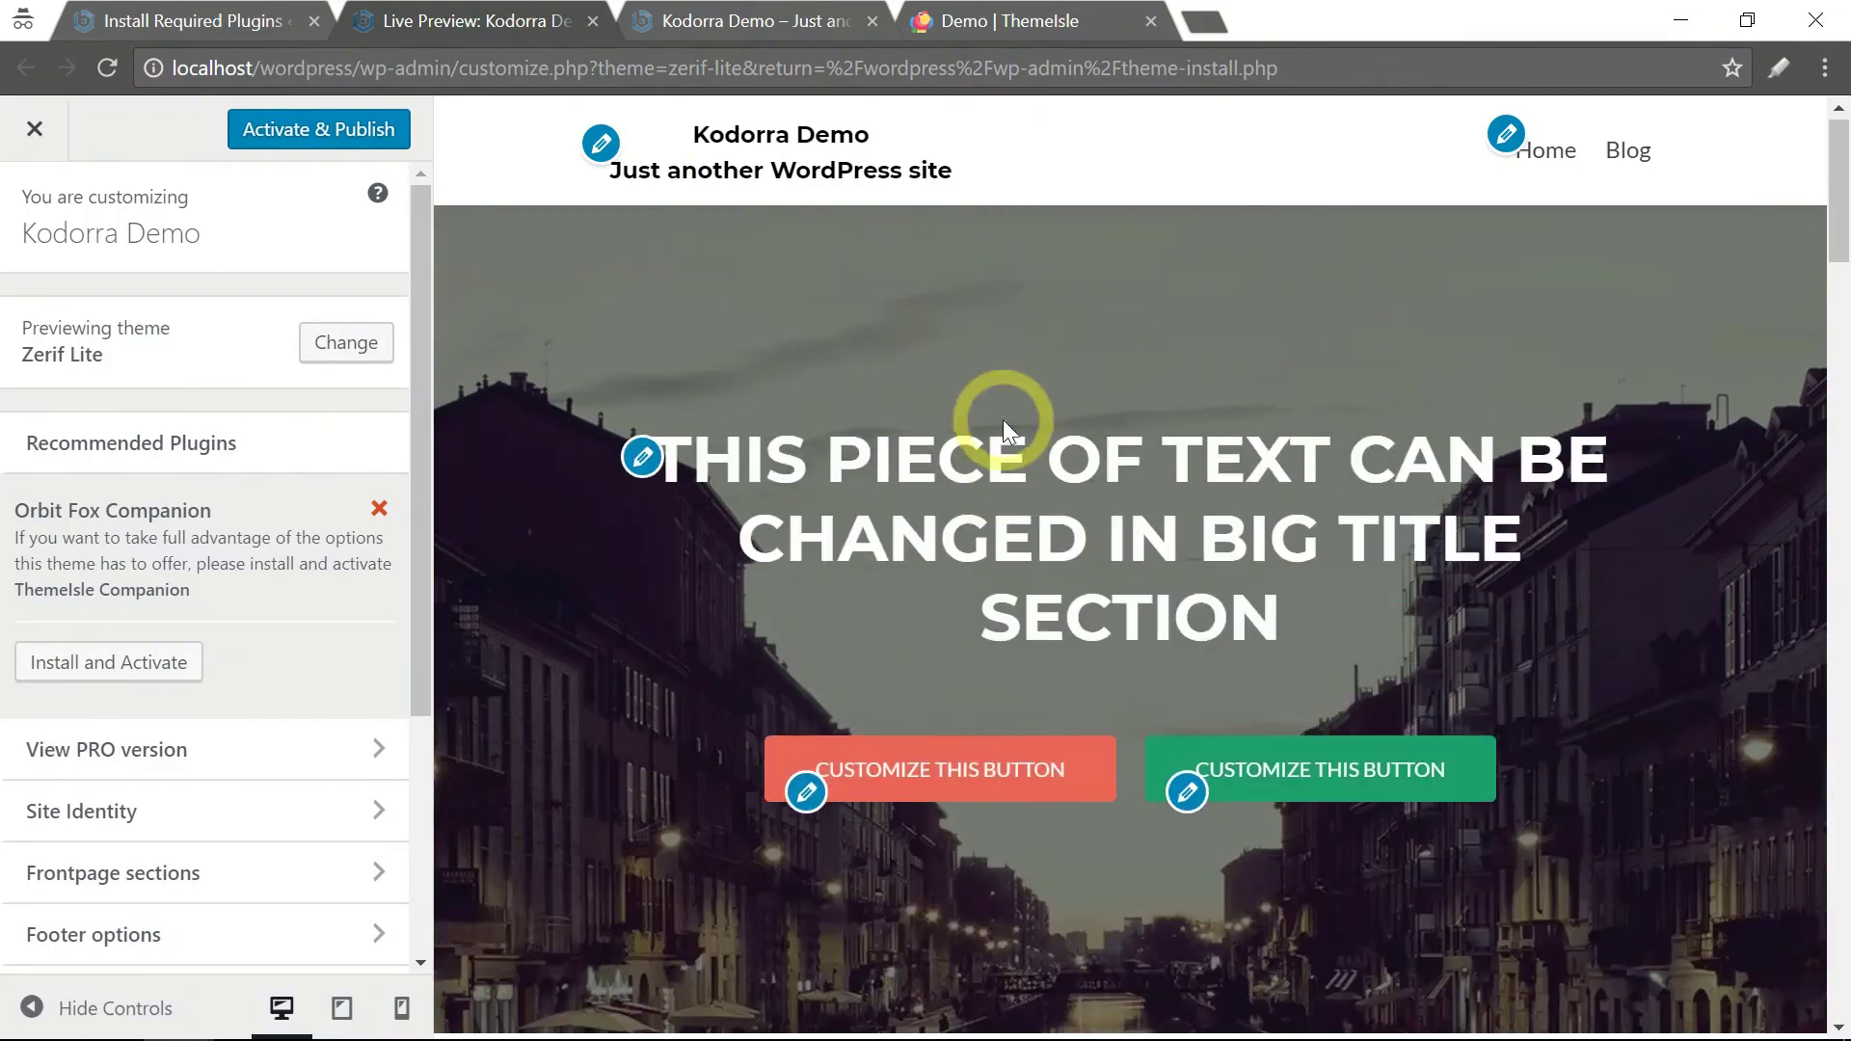
{"action": "left_click", "coordinate": [749, 27]}
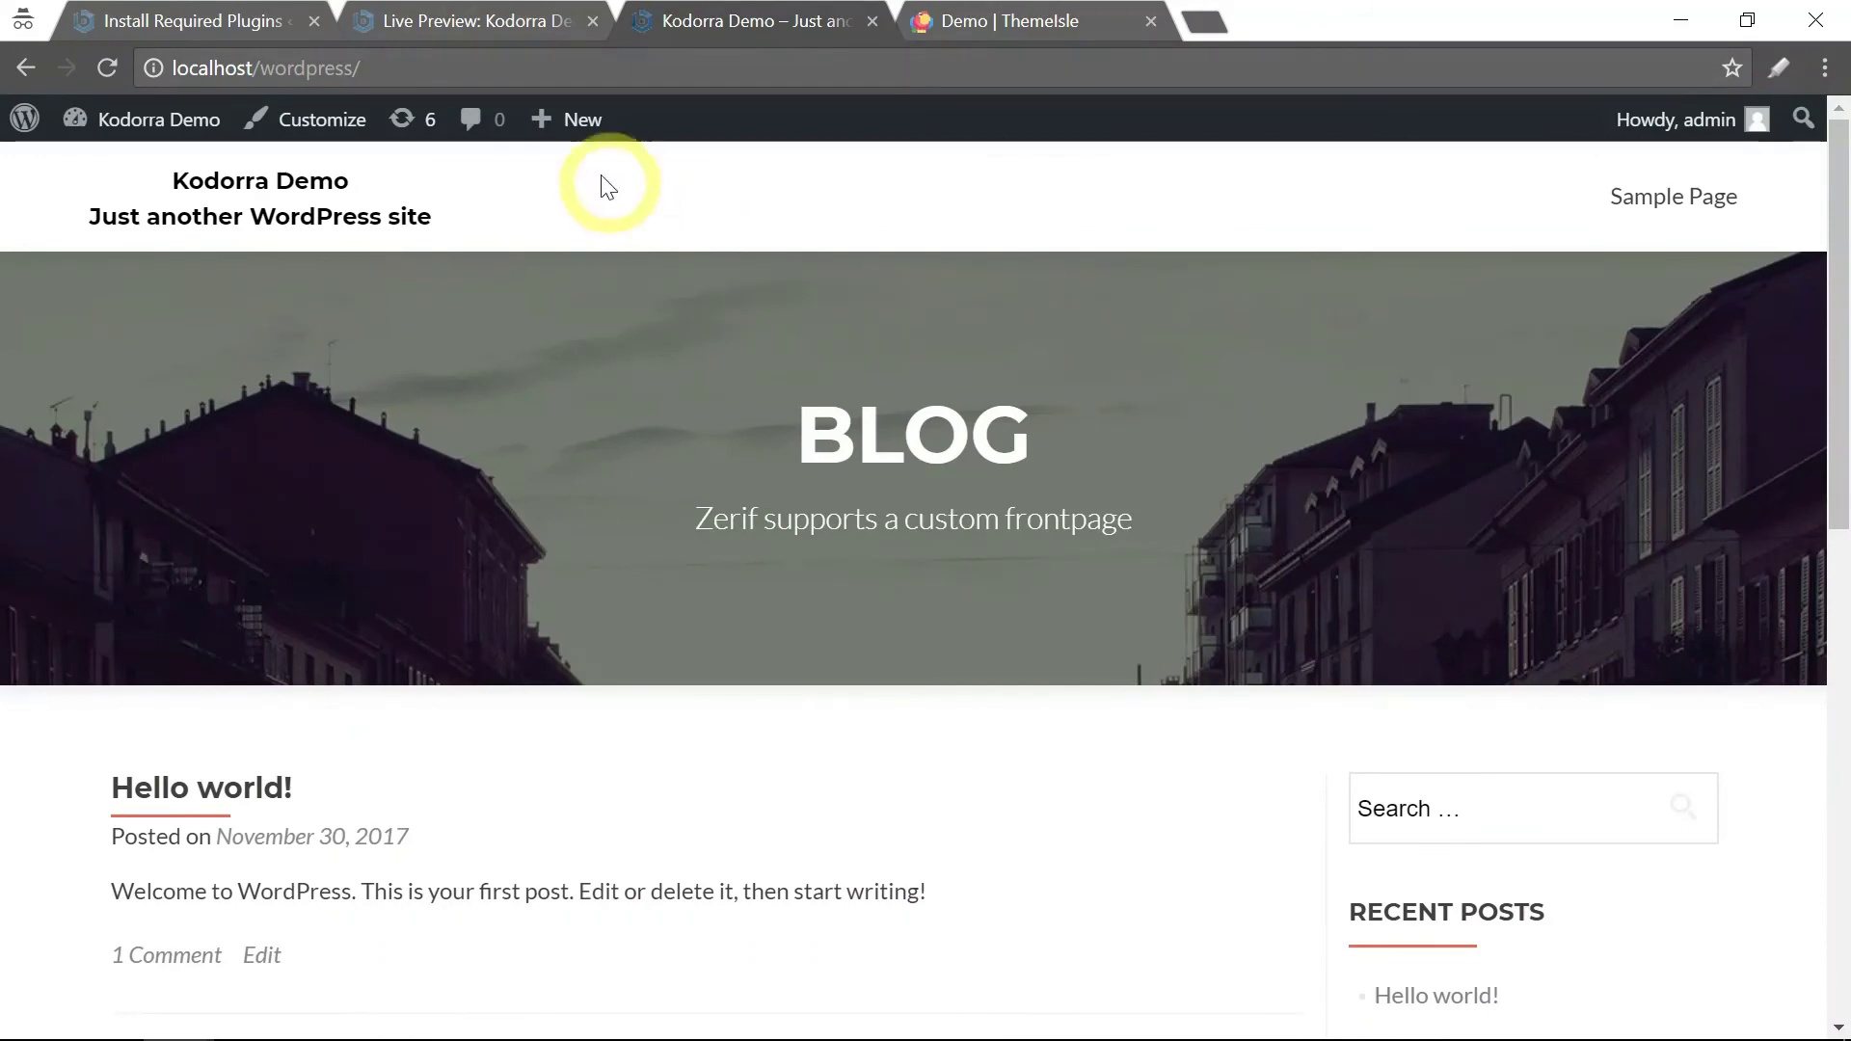
{"action": "left_click", "coordinate": [503, 21]}
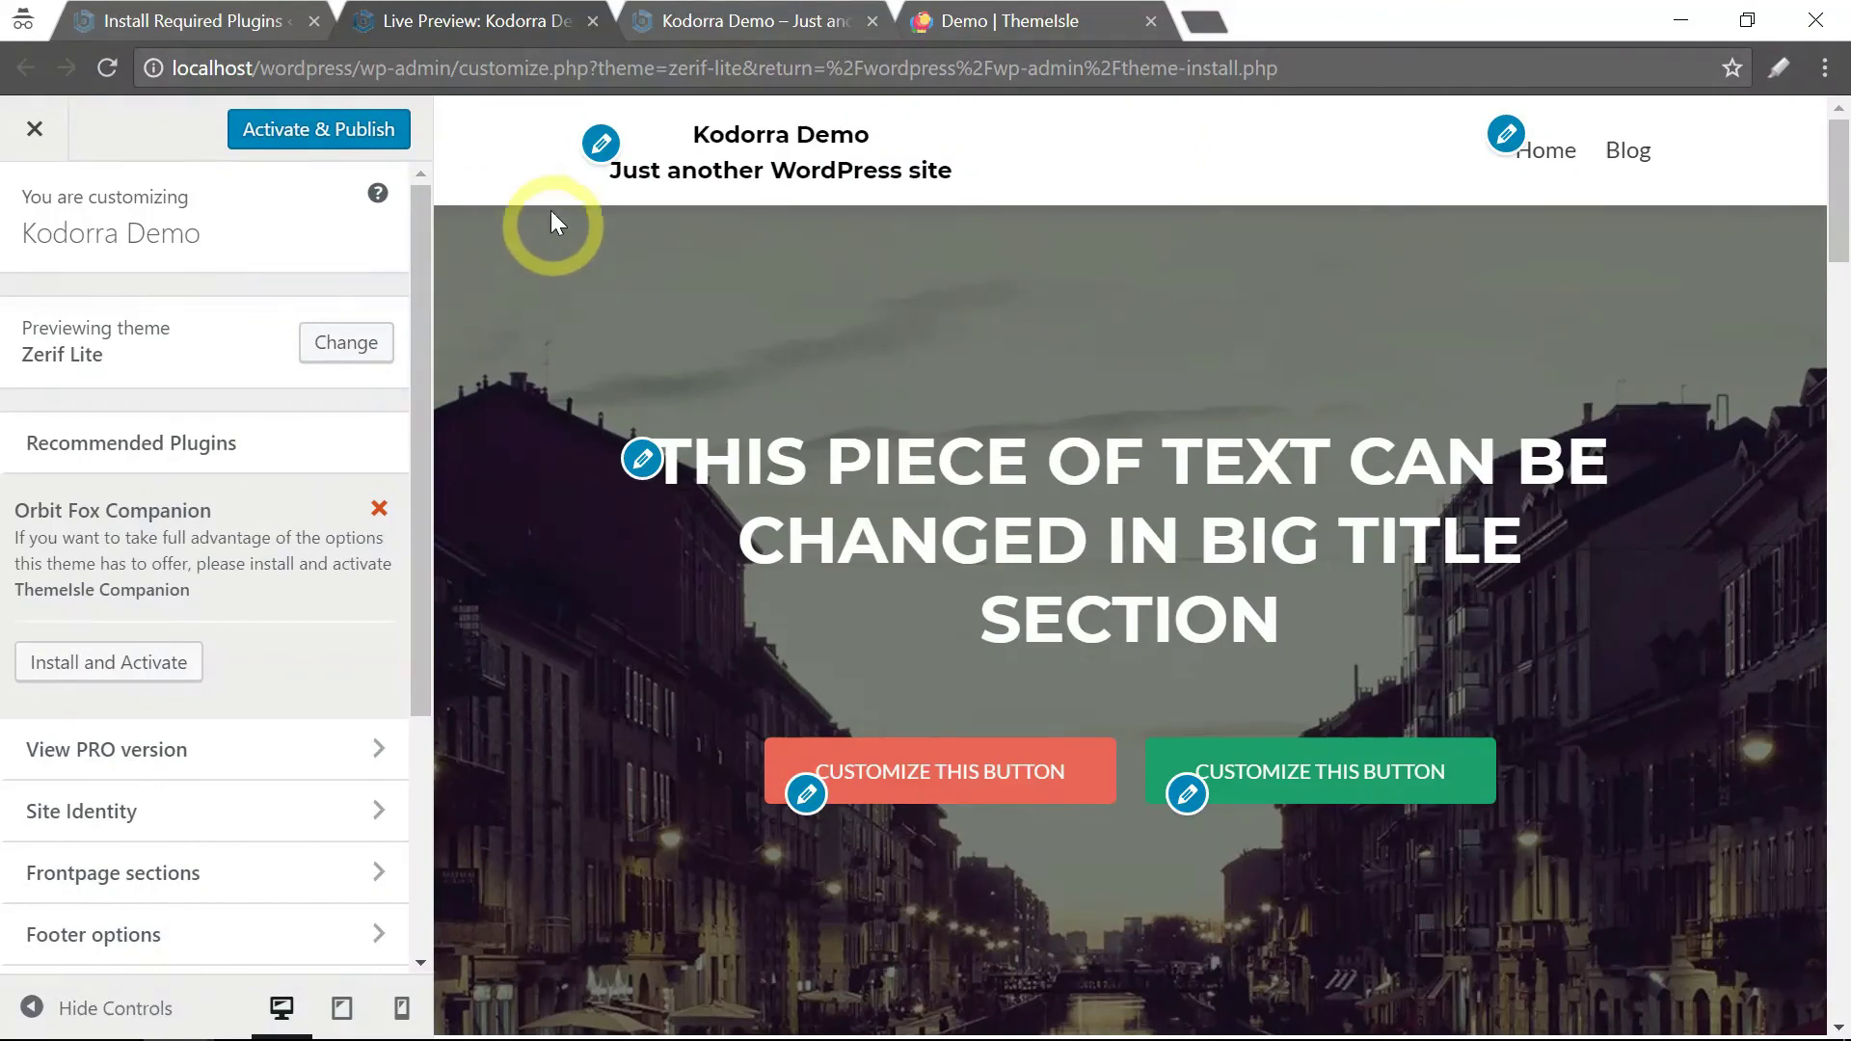
Open the customizer for the active Zerif Lite theme from the WordPress admin and publish the site
{"action": "left_click", "coordinate": [202, 23]}
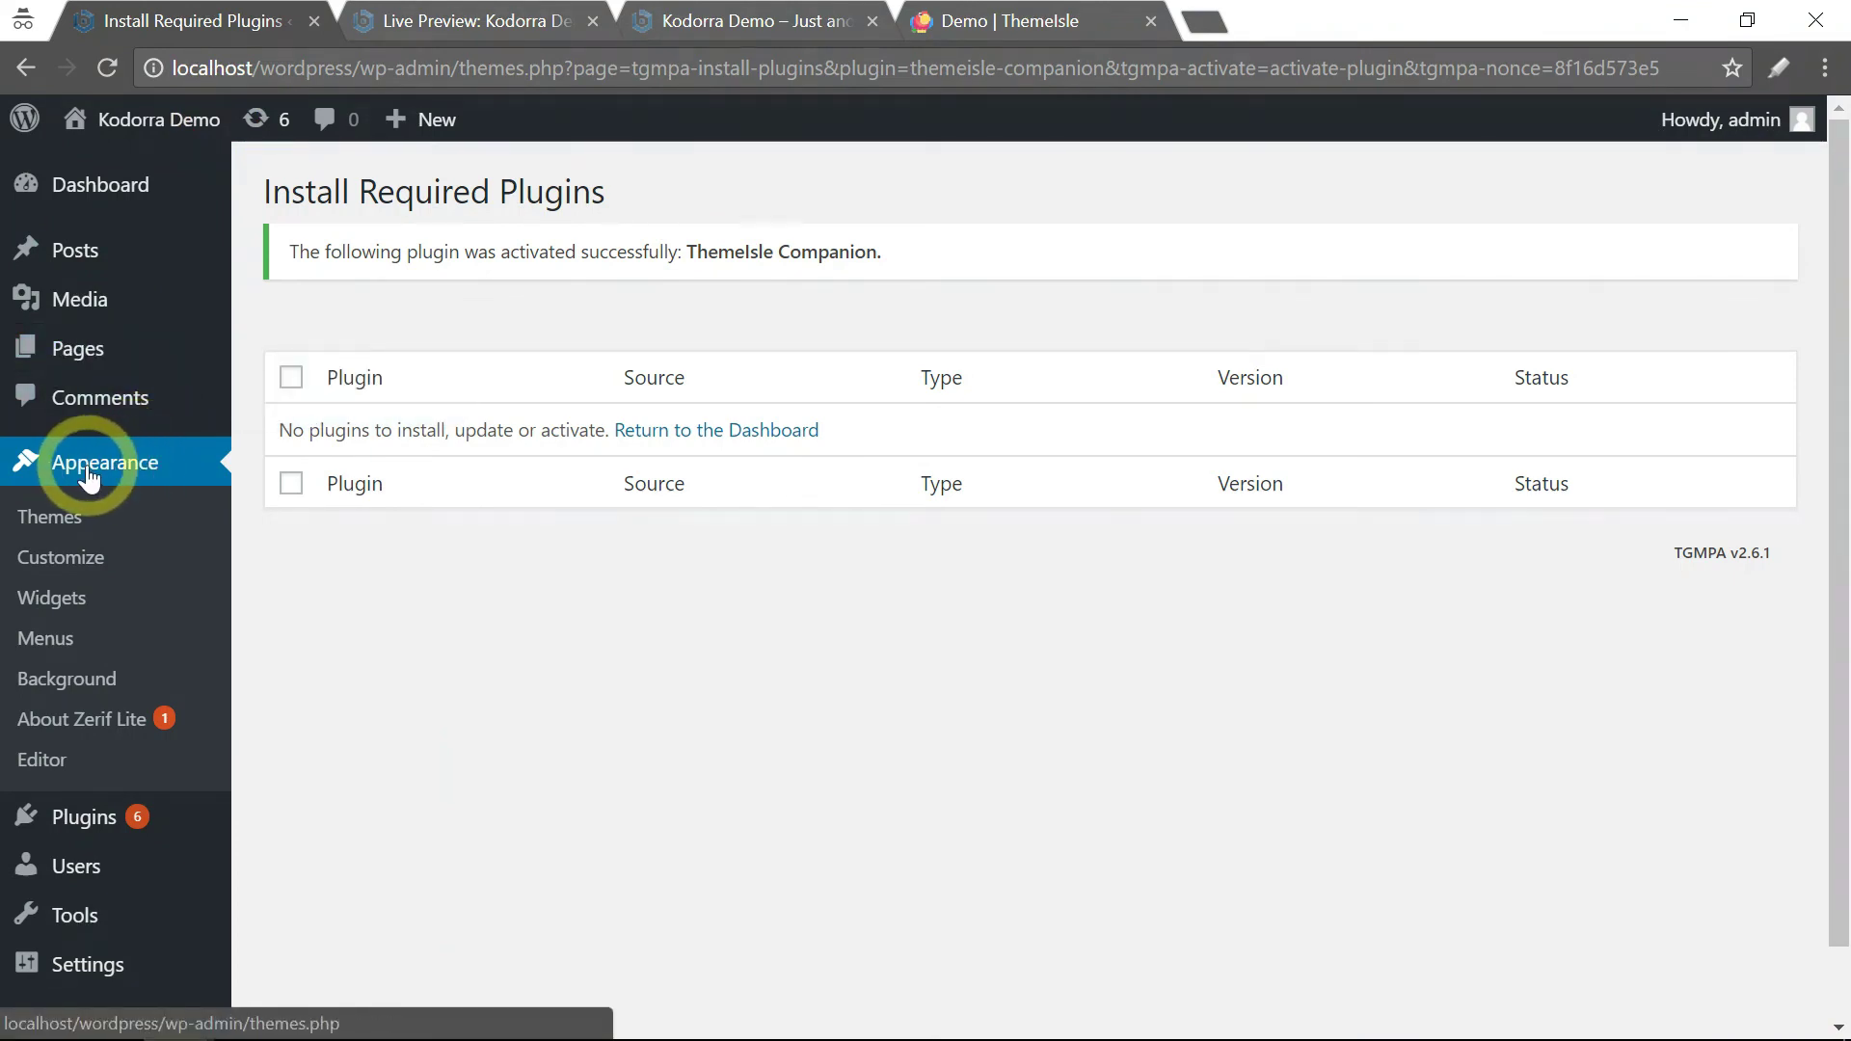
{"action": "left_click", "coordinate": [62, 569]}
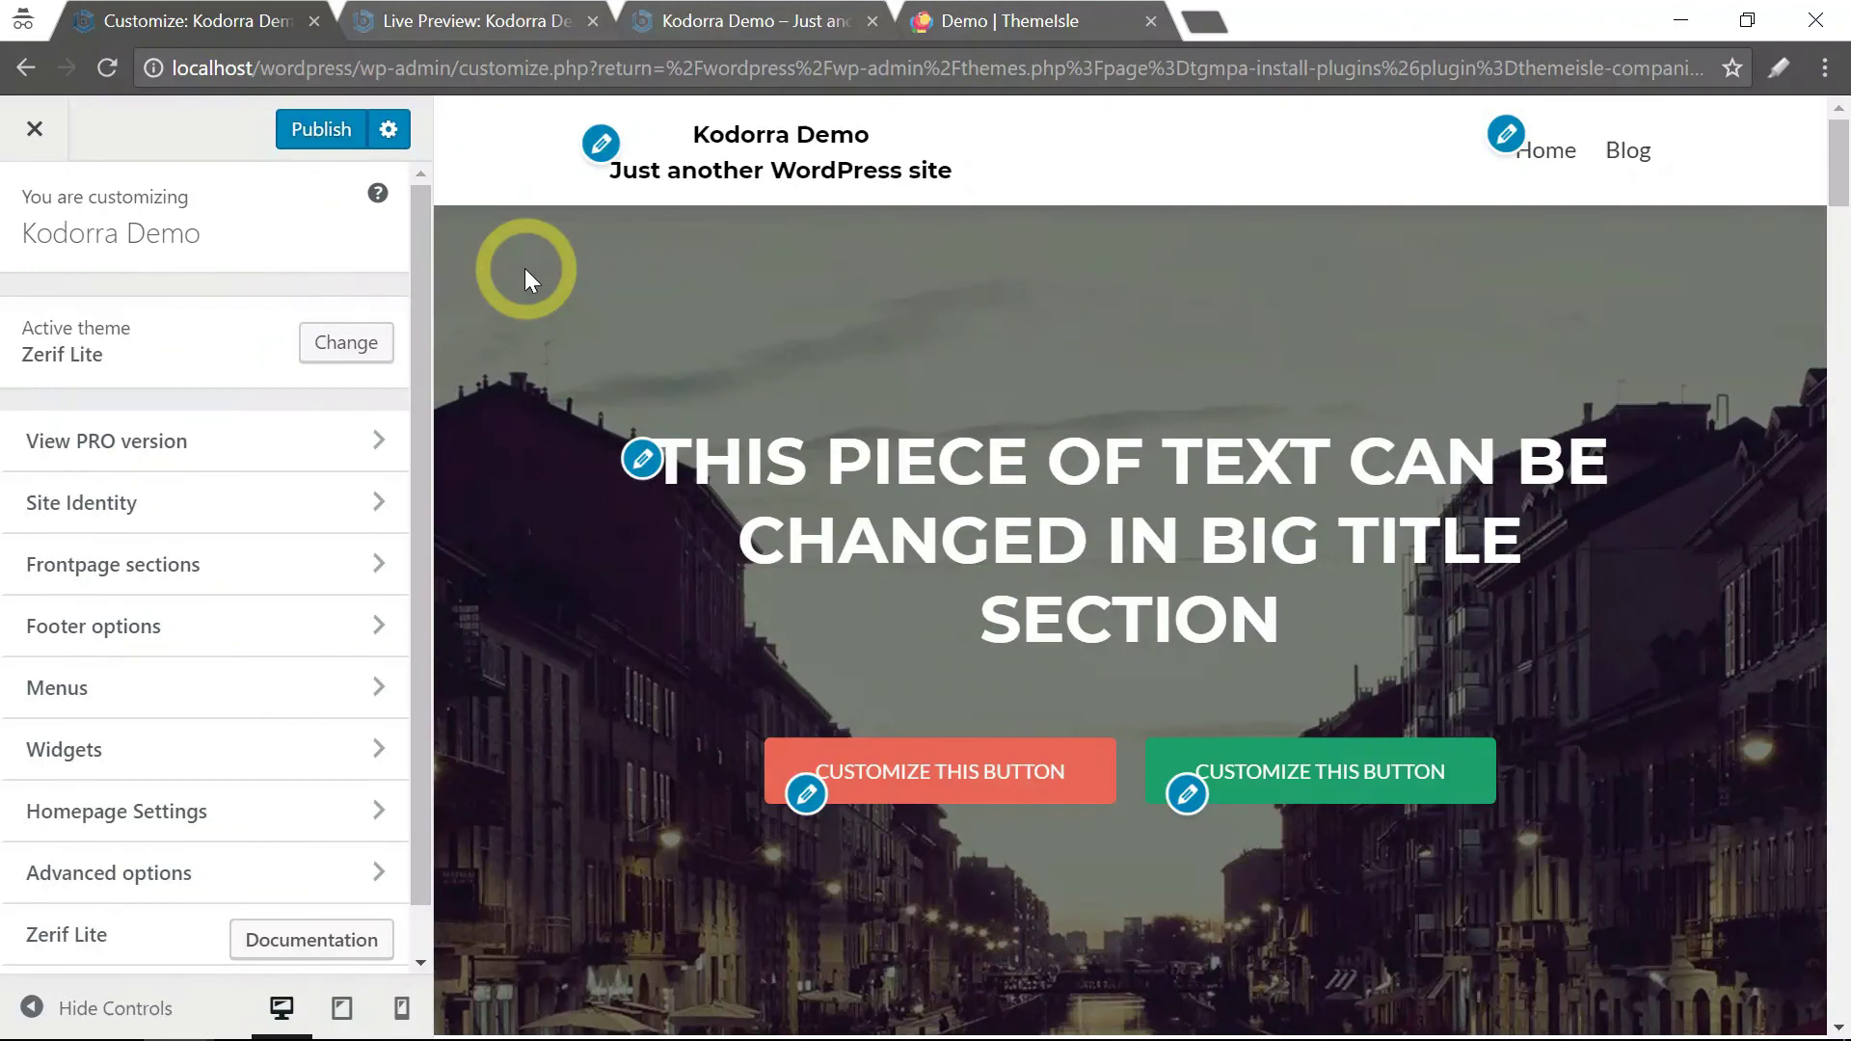
{"action": "left_click", "coordinate": [328, 132]}
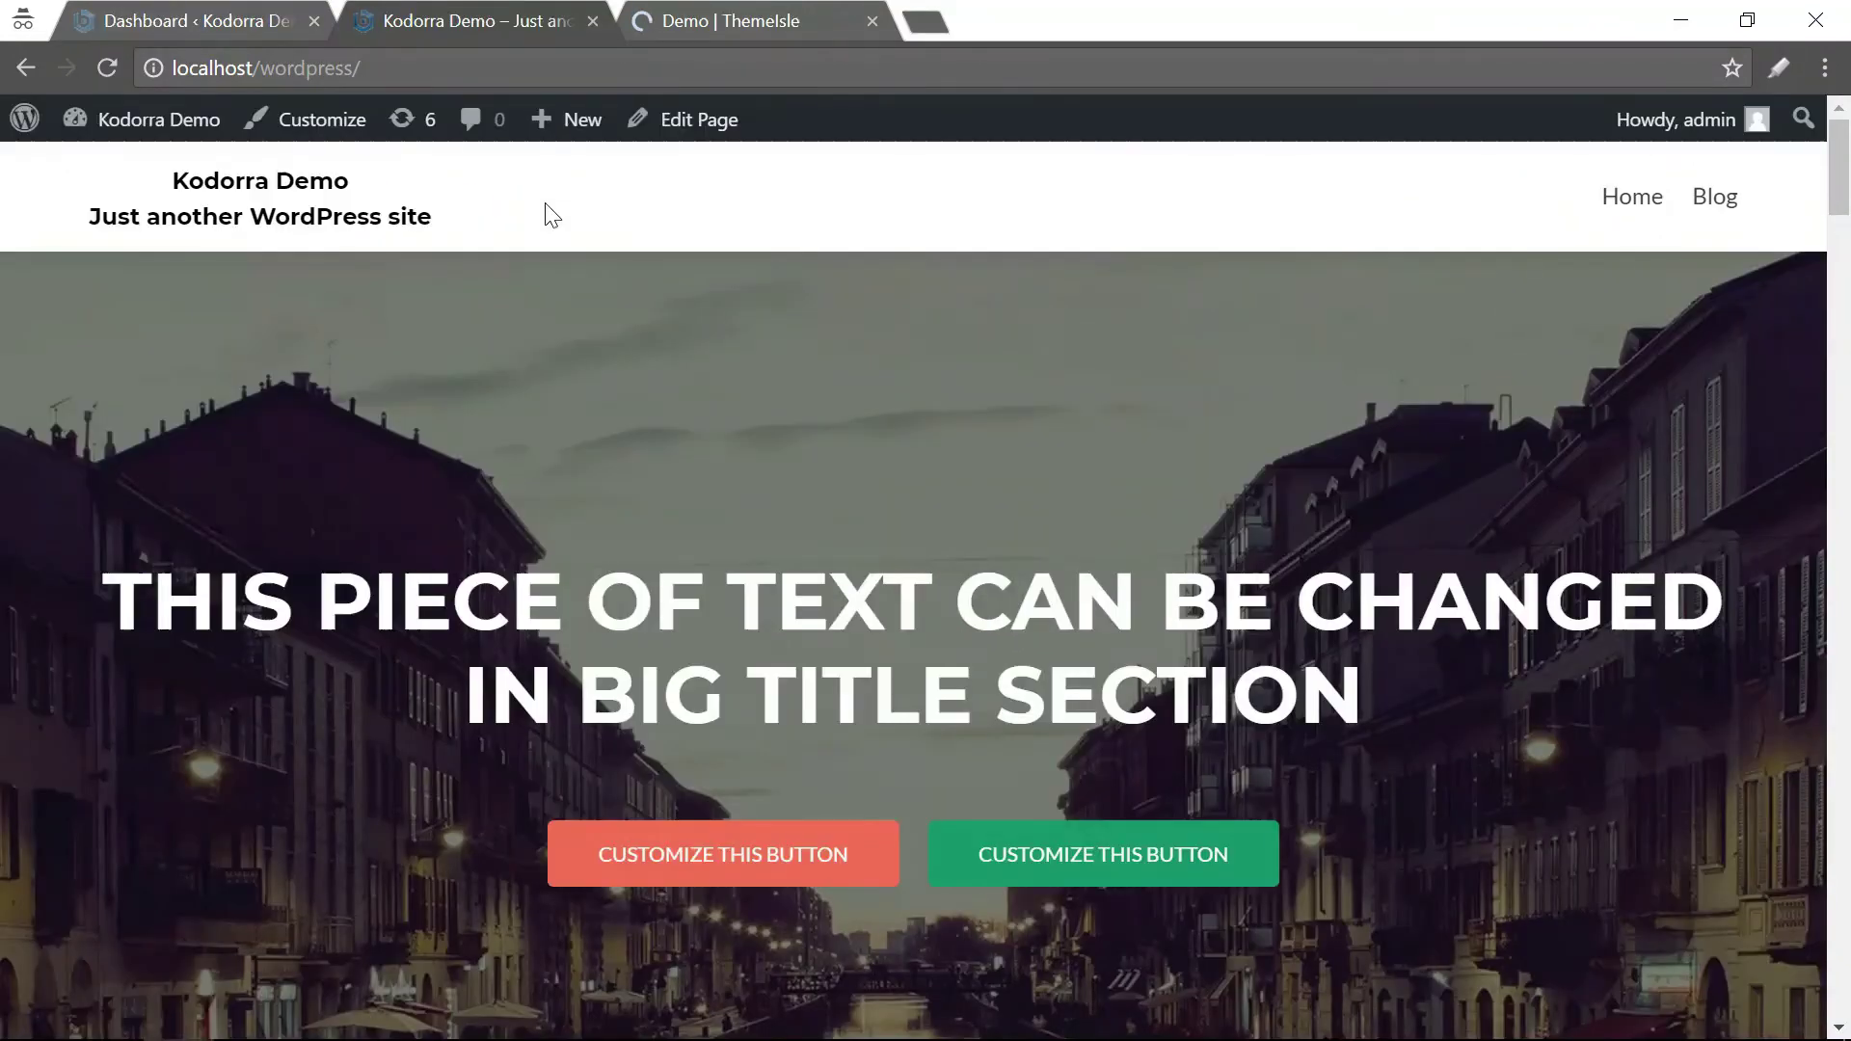
Look over the published front page at localhost/wordpress, including its big title and features sections
{"action": "left_click", "coordinate": [463, 67]}
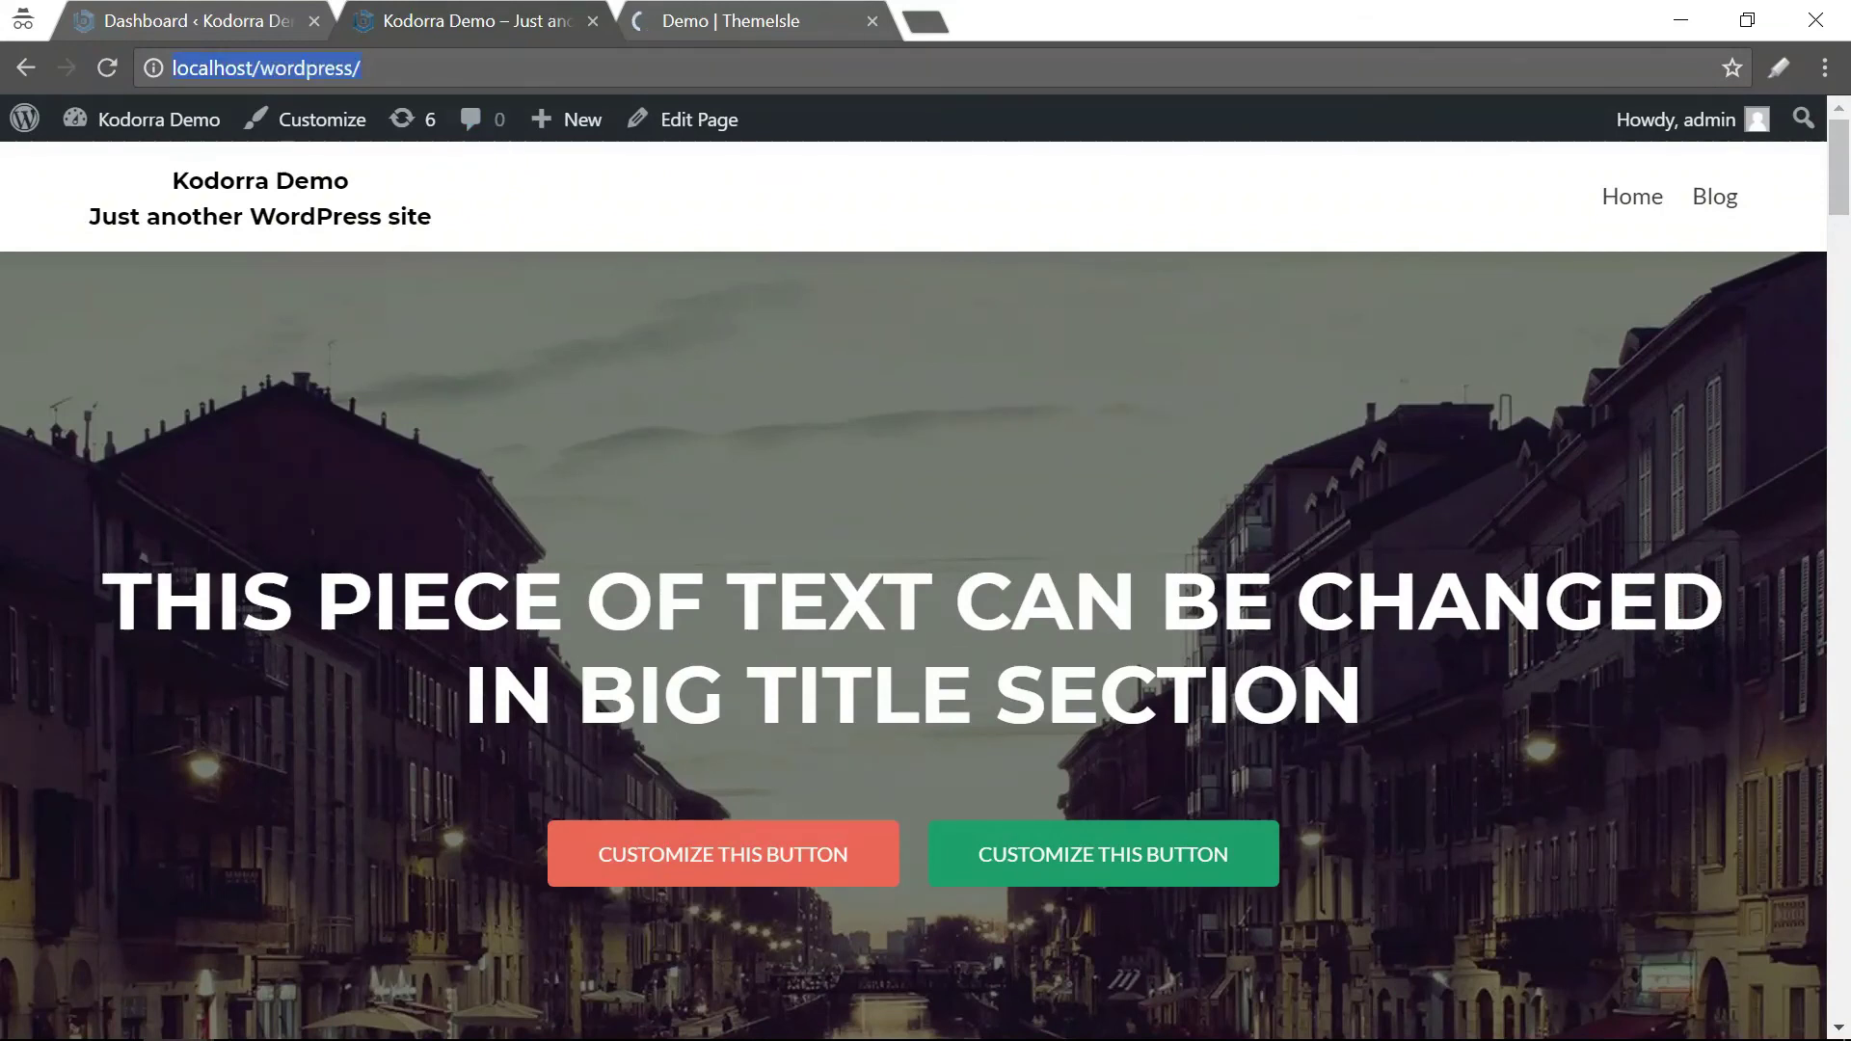
{"action": "left_click", "coordinate": [558, 205]}
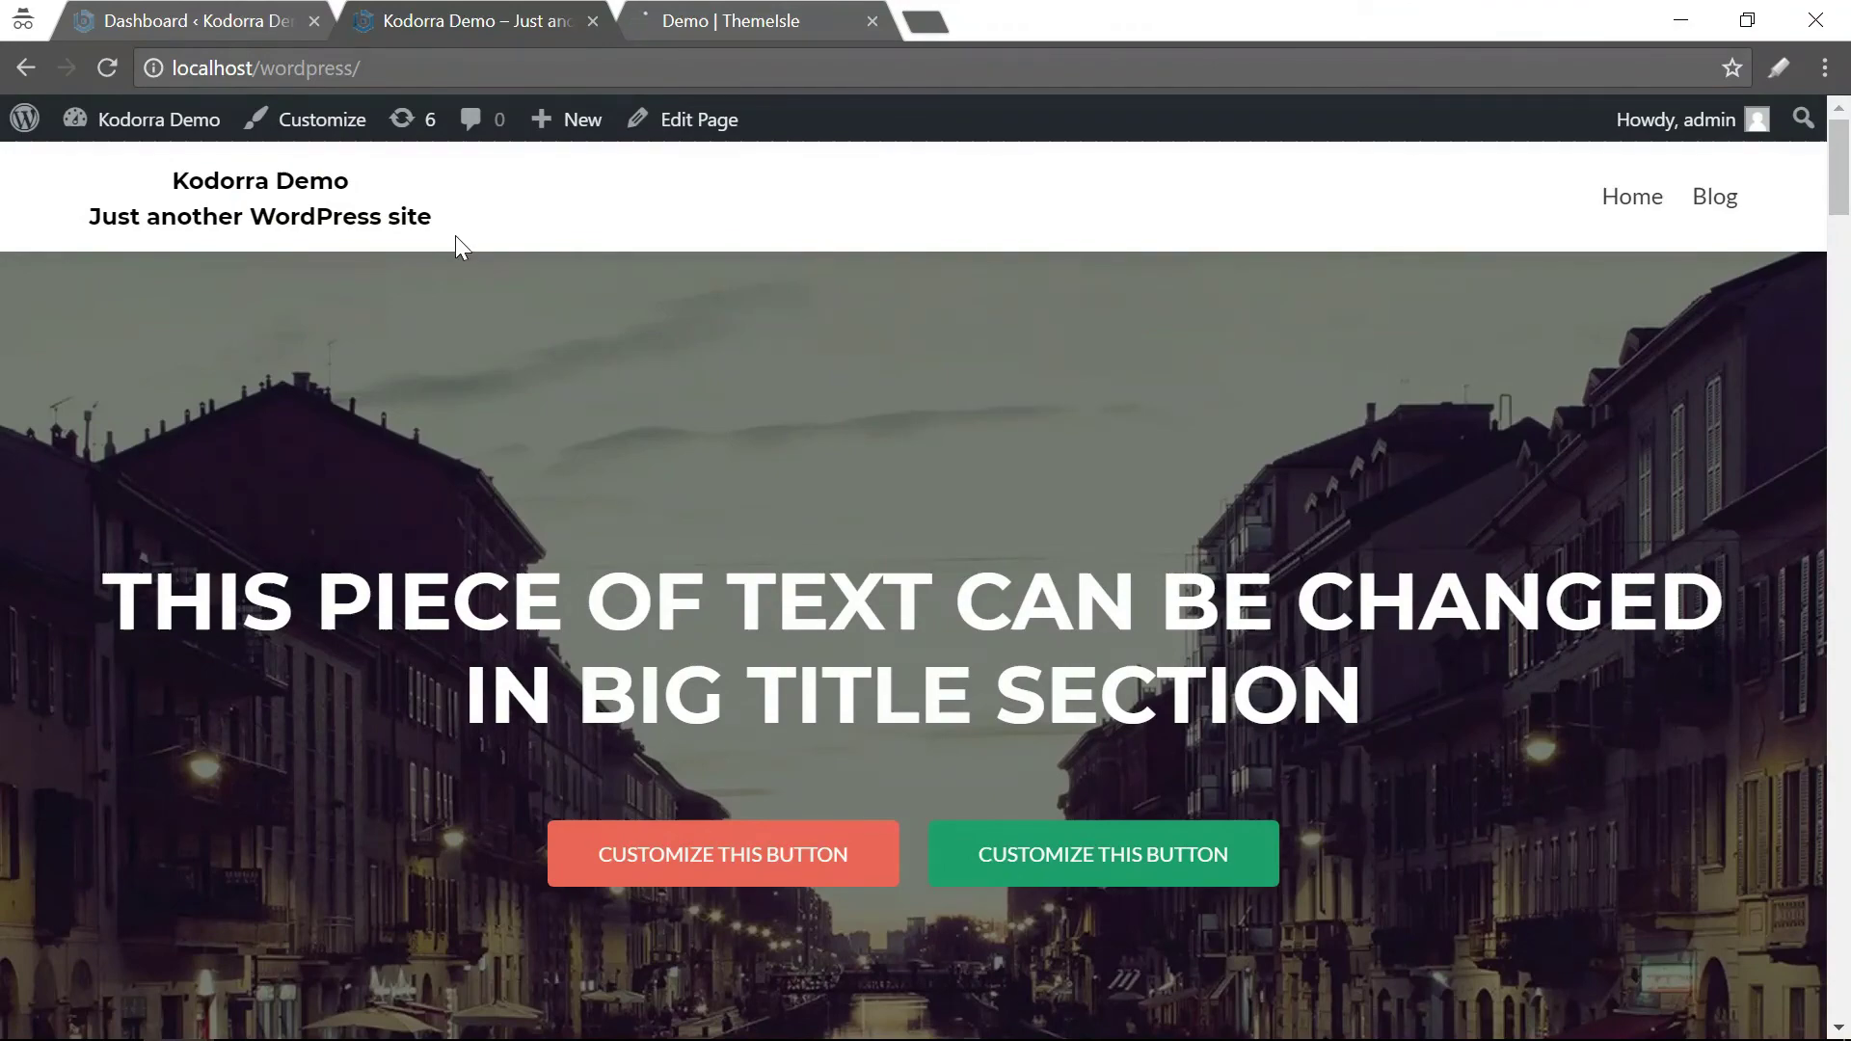
{"action": "scroll", "coordinate": [455, 236], "scroll_direction": "down", "scroll_amount": 4}
{"action": "scroll", "coordinate": [461, 487], "scroll_direction": "down", "scroll_amount": 13}
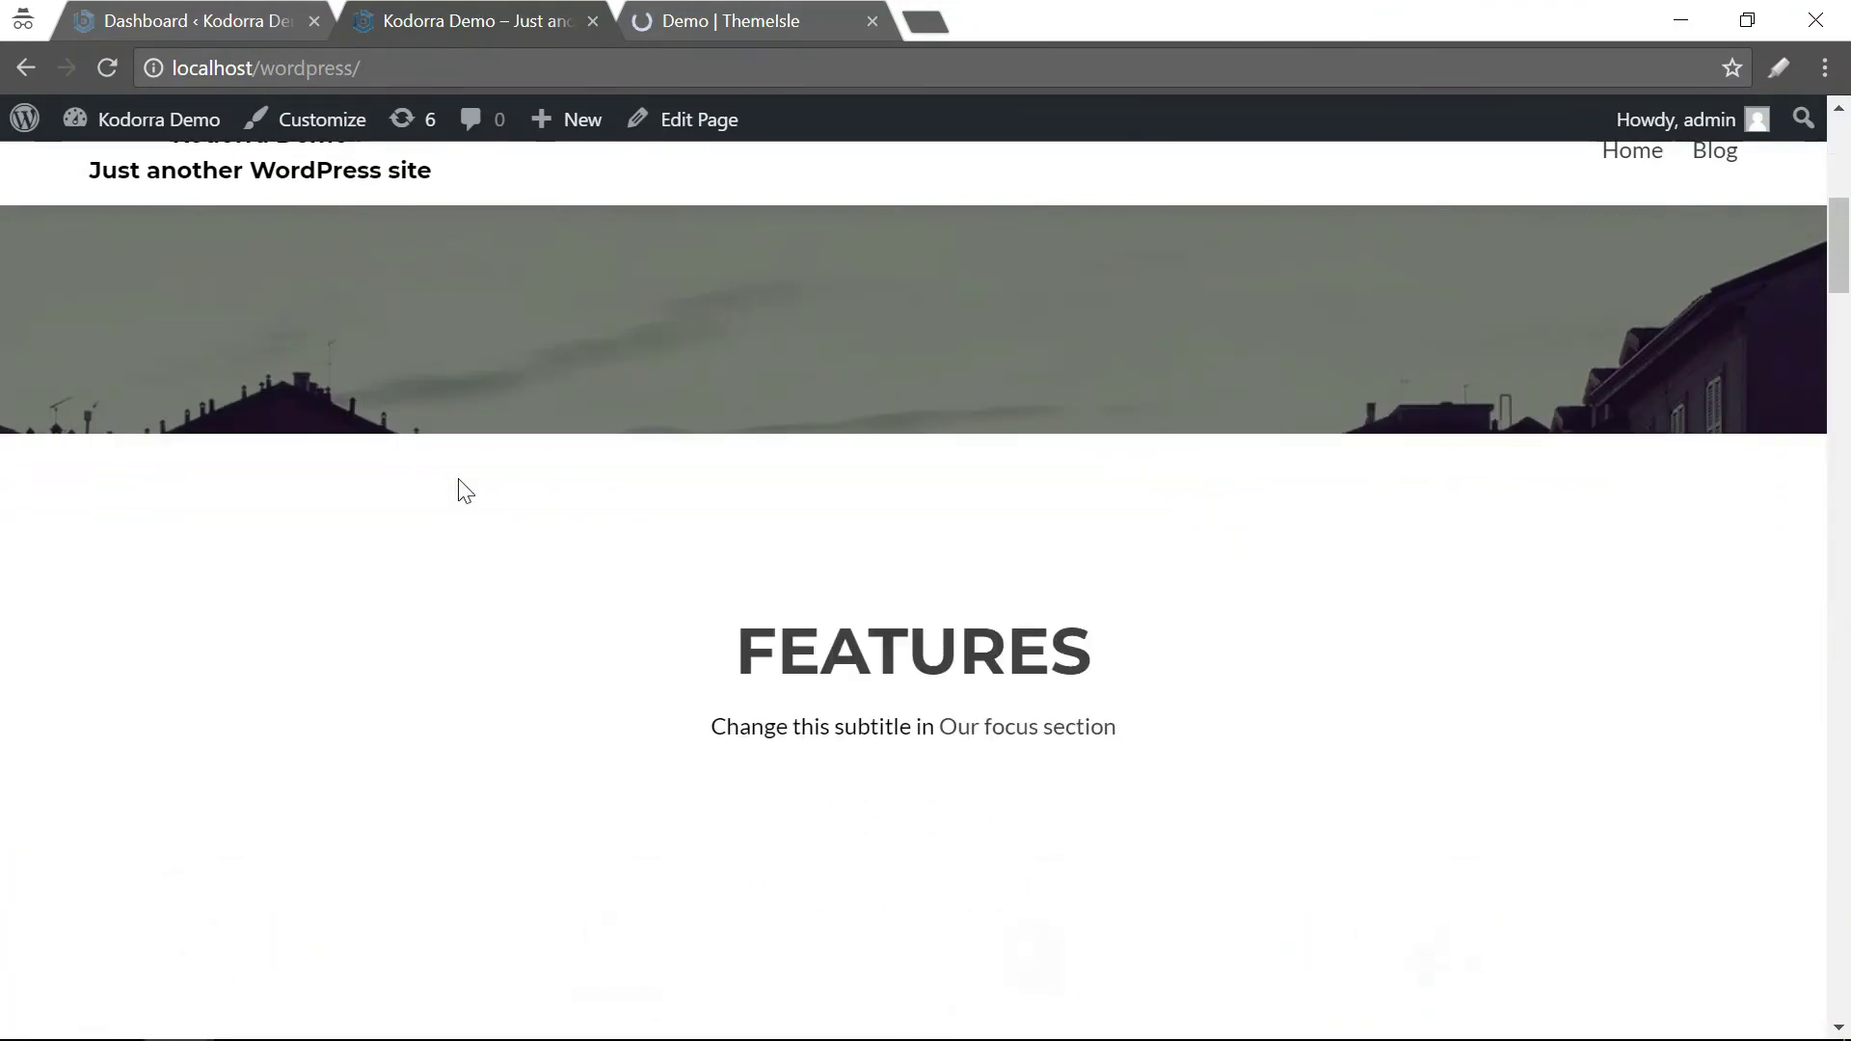
{"action": "scroll", "coordinate": [472, 508], "scroll_direction": "up", "scroll_amount": 15}
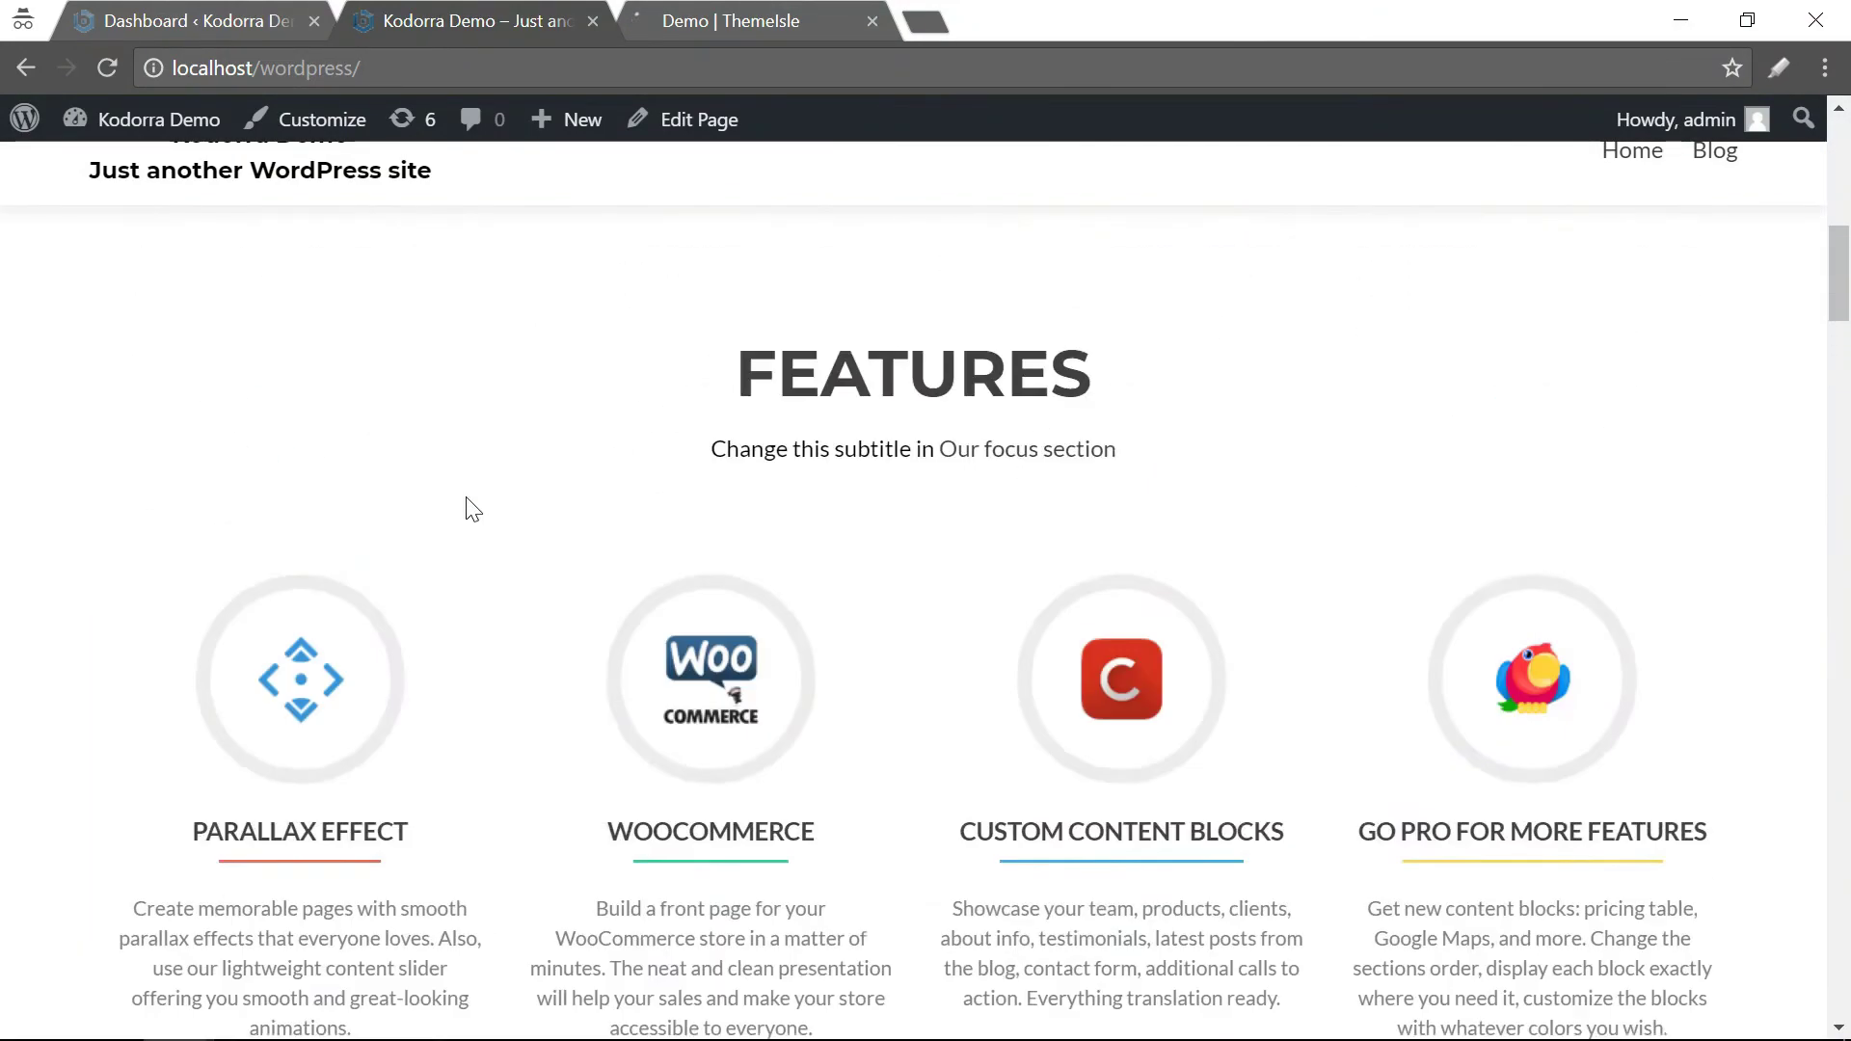